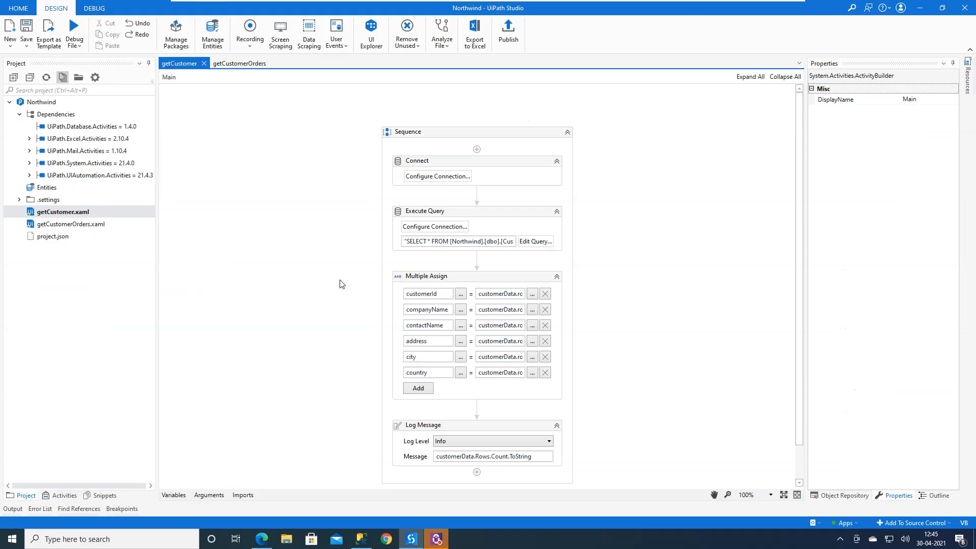
- Review the arguments of the getCustomer workflow, including the direction of customerId
{"action": "left_click", "coordinate": [58, 216]}
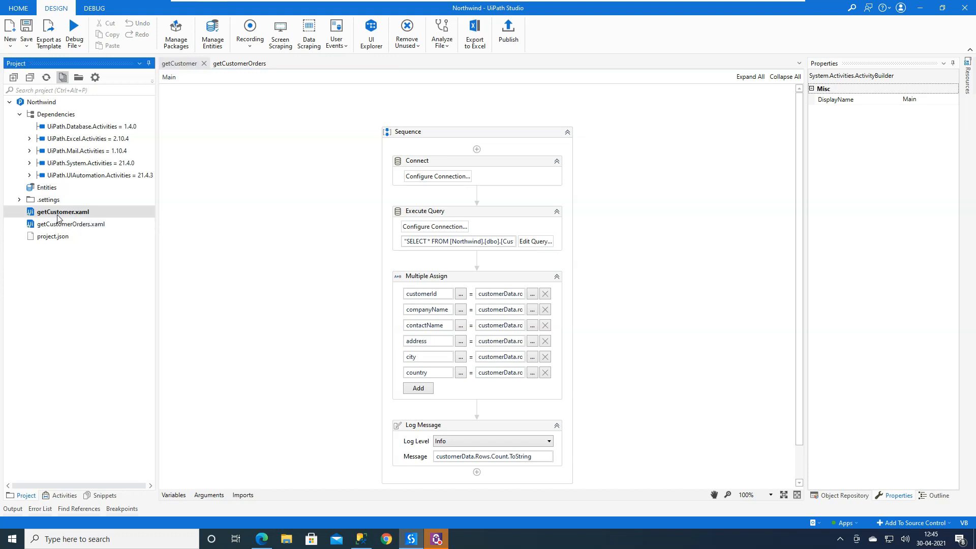
{"action": "left_click", "coordinate": [61, 224]}
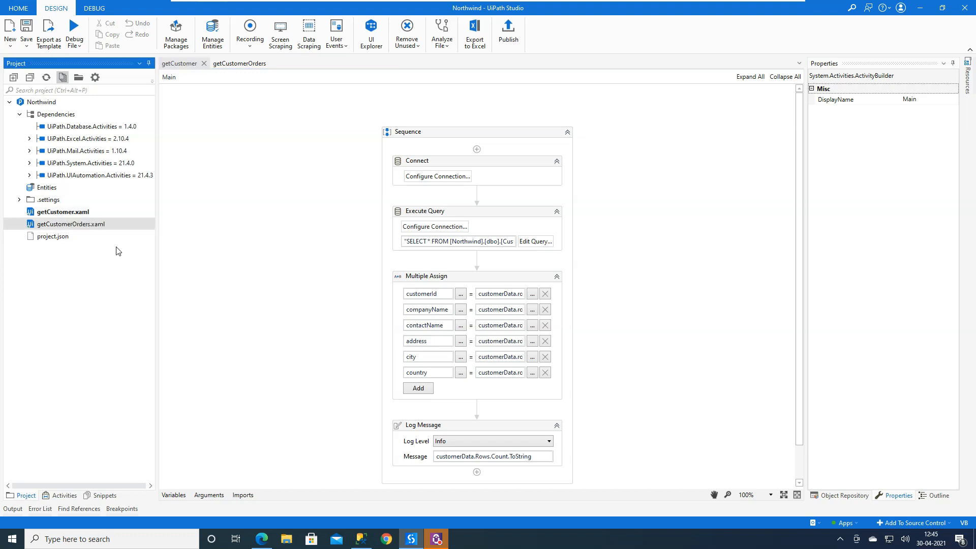
{"action": "left_click", "coordinate": [53, 214]}
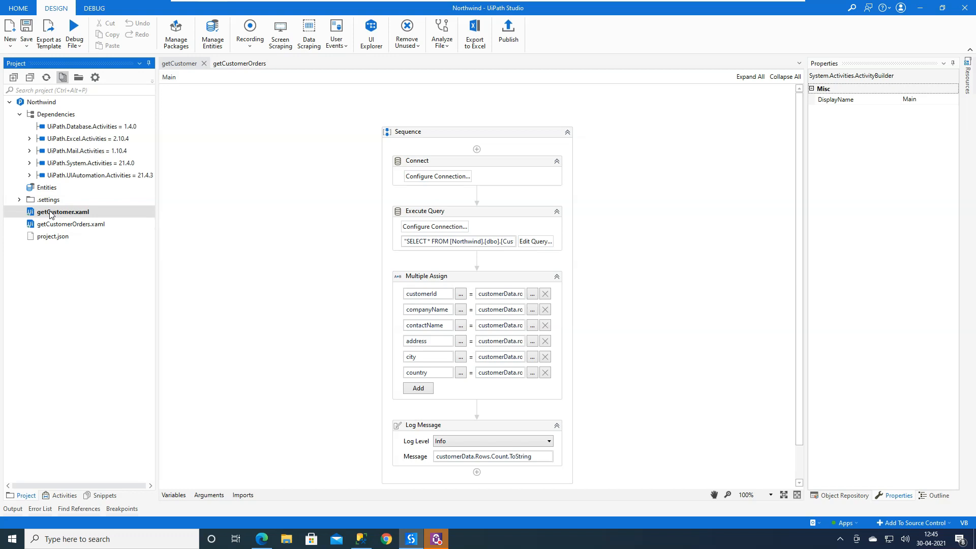
{"action": "left_click", "coordinate": [212, 498]}
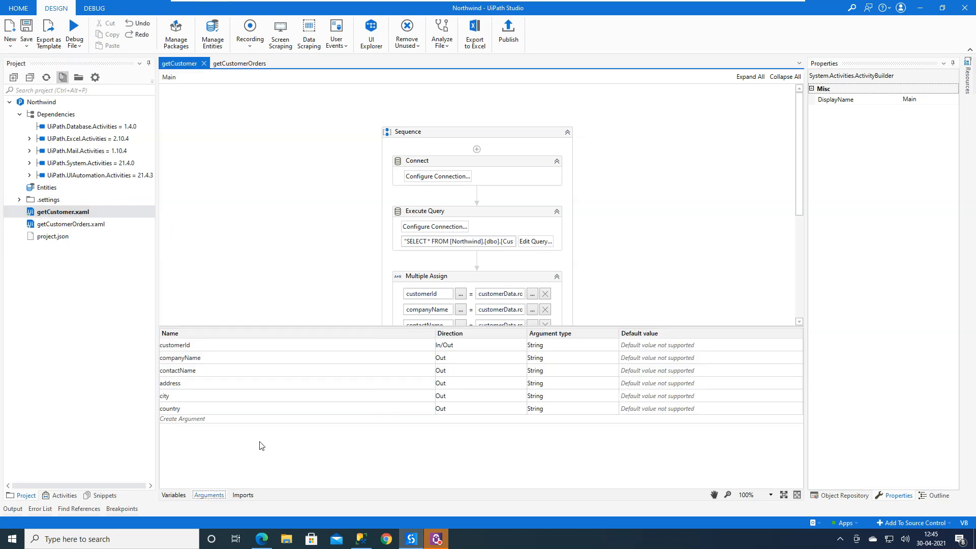
{"action": "left_click", "coordinate": [253, 347]}
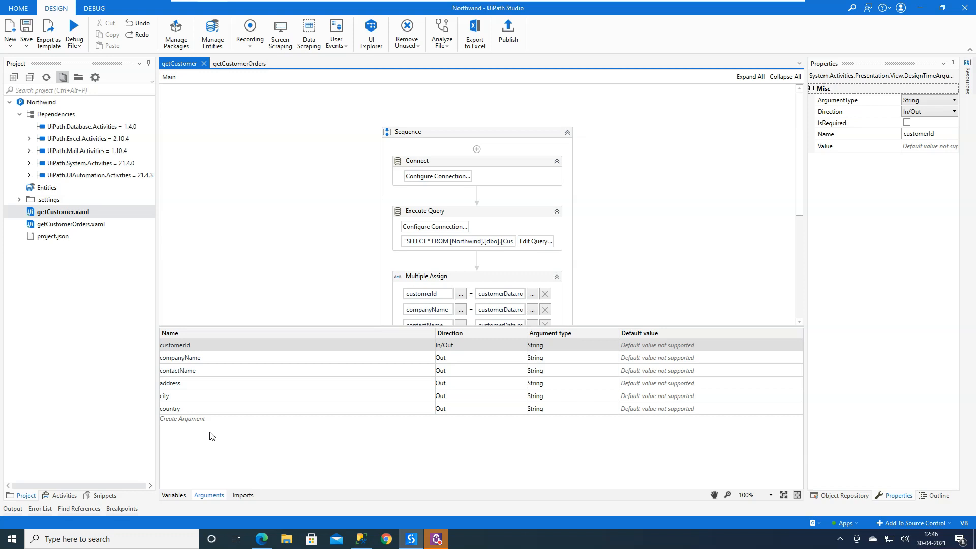
- Open the getCustomerOrders workflow and review its customerId and ordersData arguments
{"action": "double_click", "coordinate": [77, 227]}
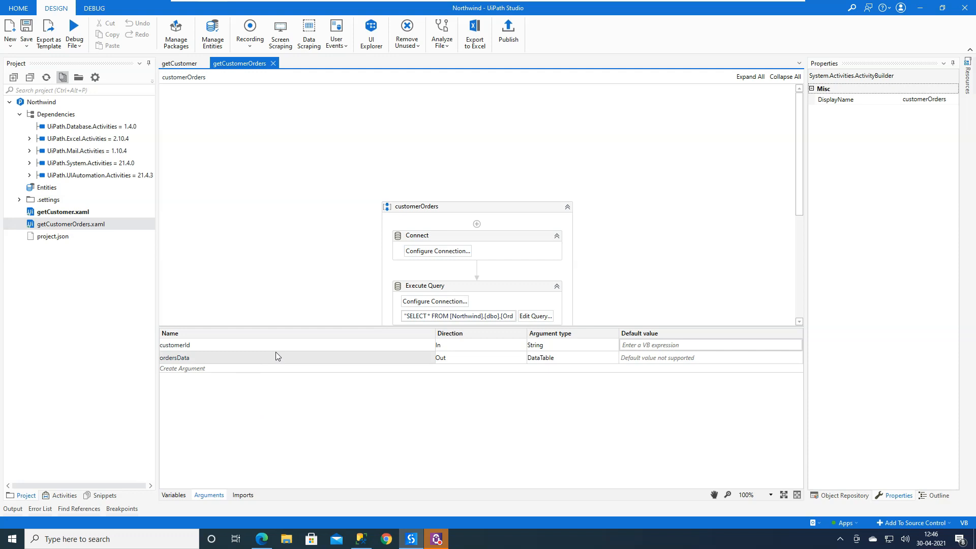
{"action": "left_click", "coordinate": [233, 345]}
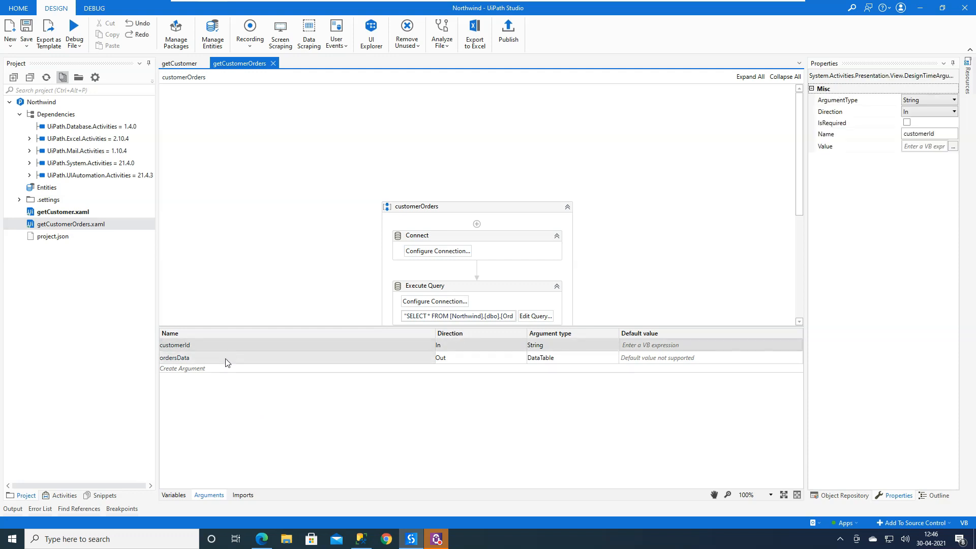
{"action": "left_click", "coordinate": [228, 363]}
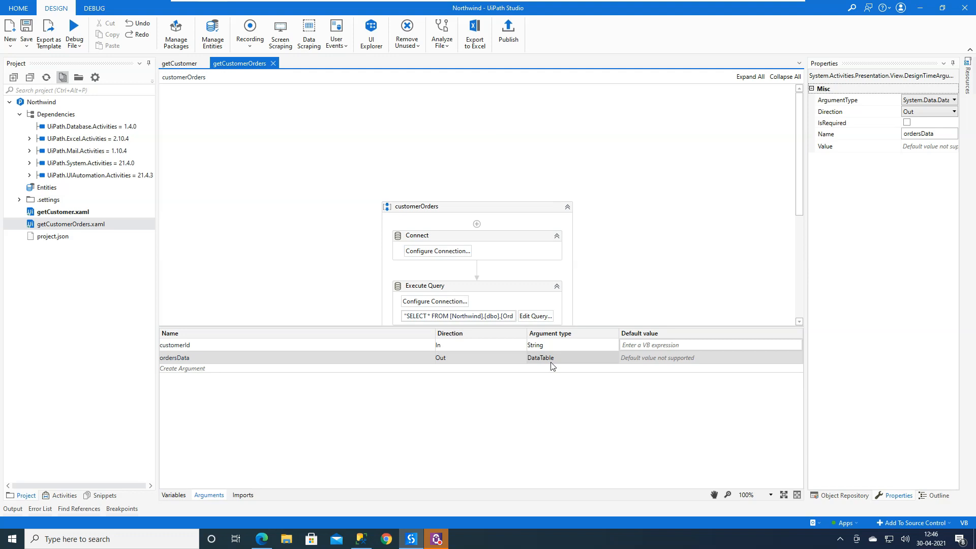
- Check the entry point setting of getCustomer.xaml and getCustomerOrders.xaml in the project files
{"action": "left_click", "coordinate": [74, 213]}
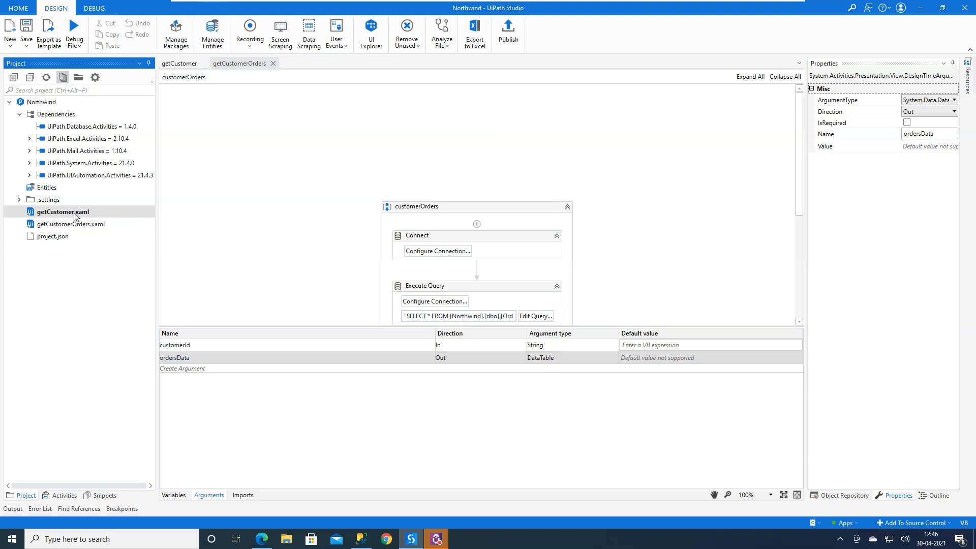
{"action": "right_click", "coordinate": [74, 213]}
{"action": "left_click", "coordinate": [231, 244]}
{"action": "left_click", "coordinate": [75, 229]}
{"action": "right_click", "coordinate": [73, 228]}
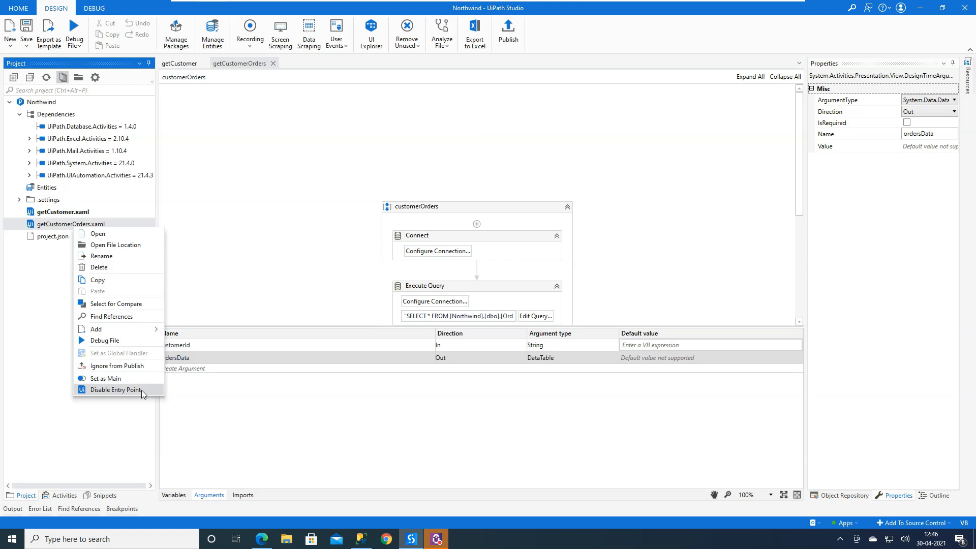
{"action": "left_click", "coordinate": [230, 287]}
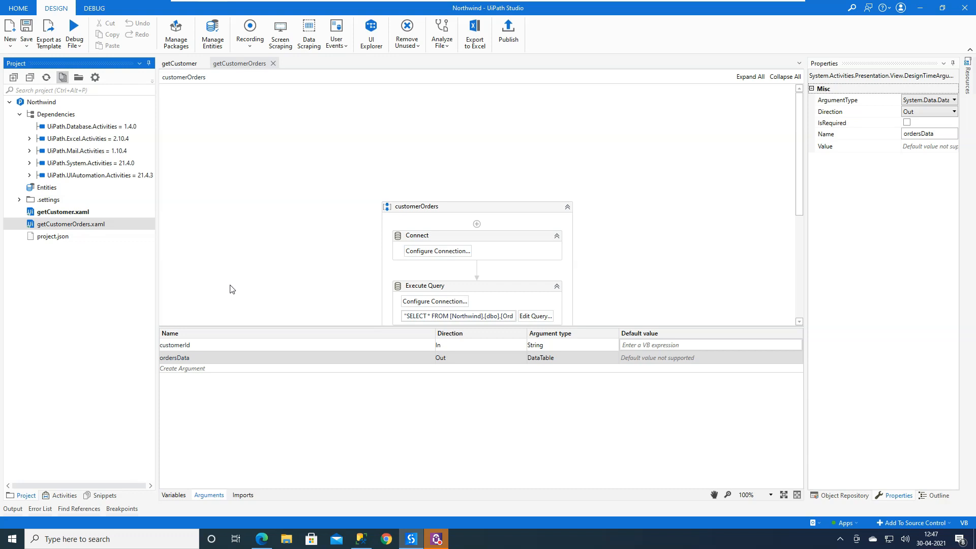
- Publish the Northwind project as version 1.0.12 to the Orchestrator Tenant Processes Feed
{"action": "left_click", "coordinate": [508, 32]}
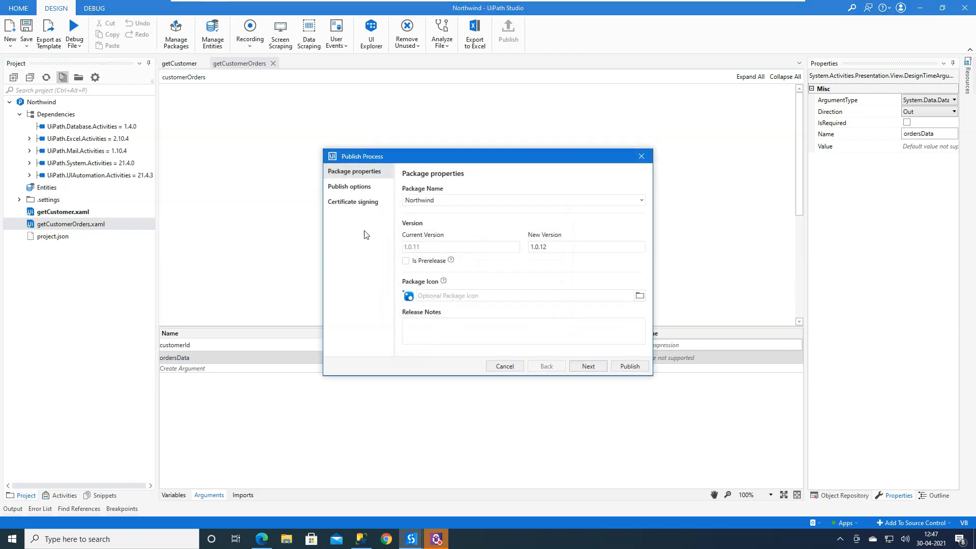
{"action": "left_click", "coordinate": [590, 366]}
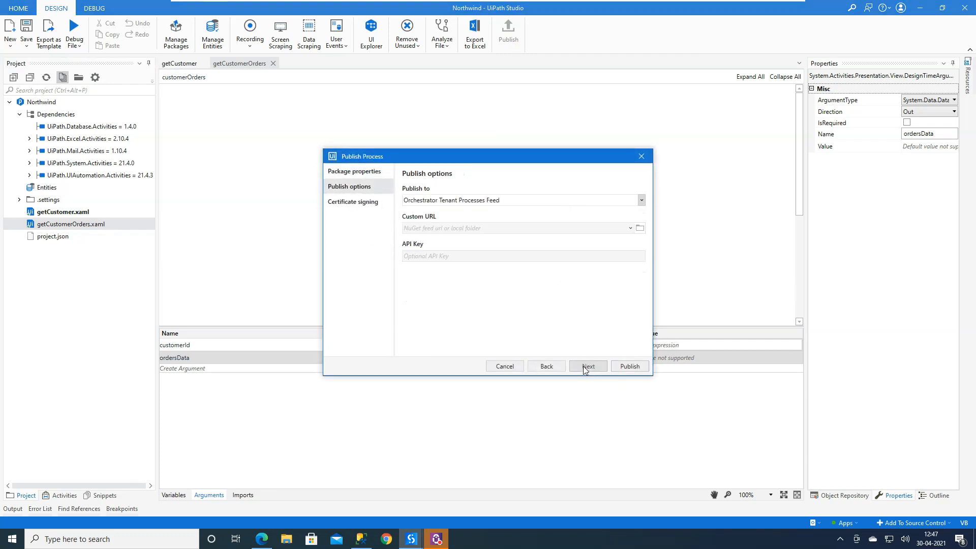
{"action": "left_click", "coordinate": [585, 366]}
{"action": "left_click", "coordinate": [626, 366]}
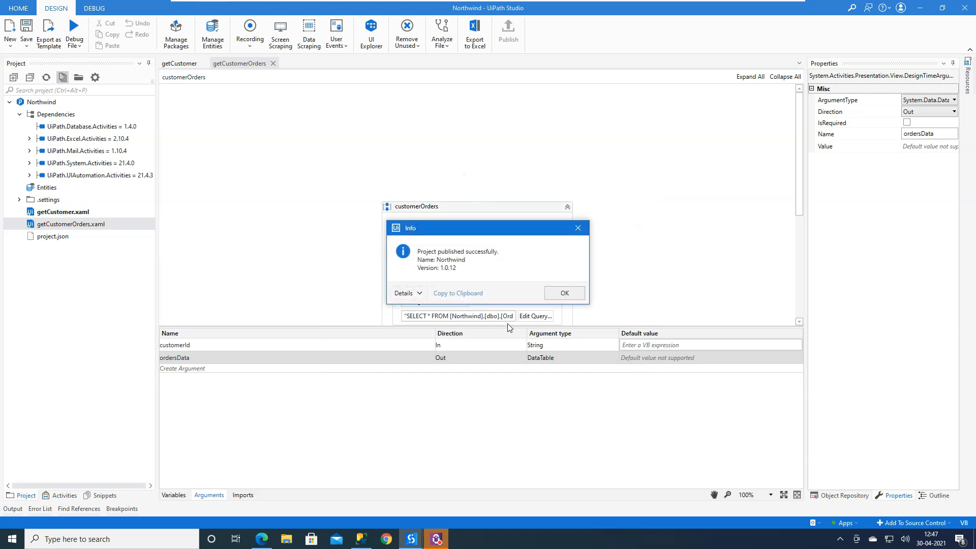
{"action": "left_click", "coordinate": [566, 294]}
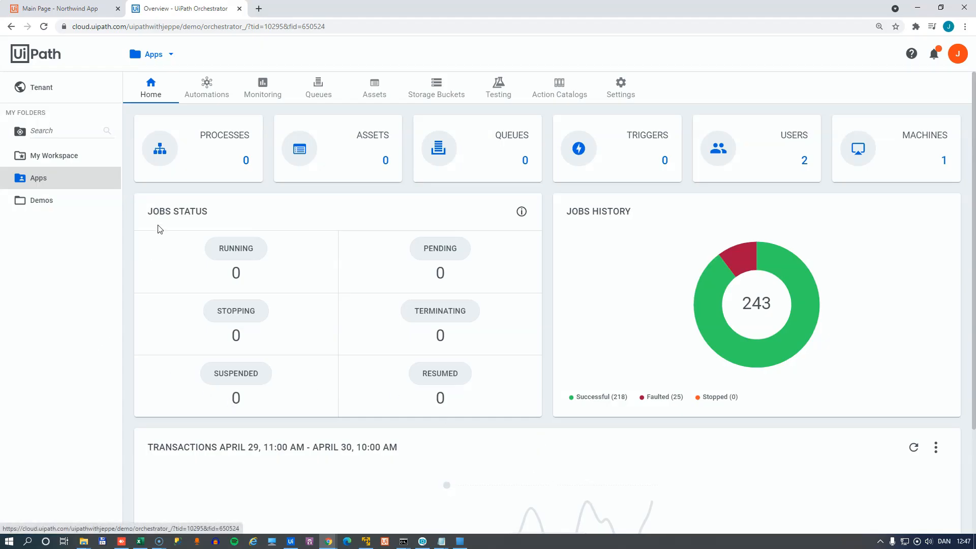
- Switch to UiPath Orchestrator and check the Northwind package among the tenant's packages
{"action": "left_click", "coordinate": [56, 90]}
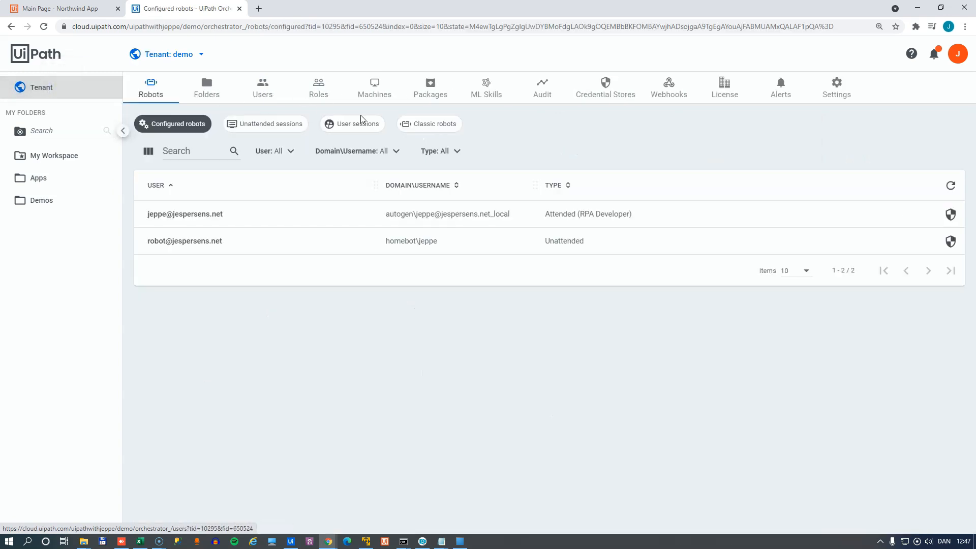
{"action": "left_click", "coordinate": [431, 89]}
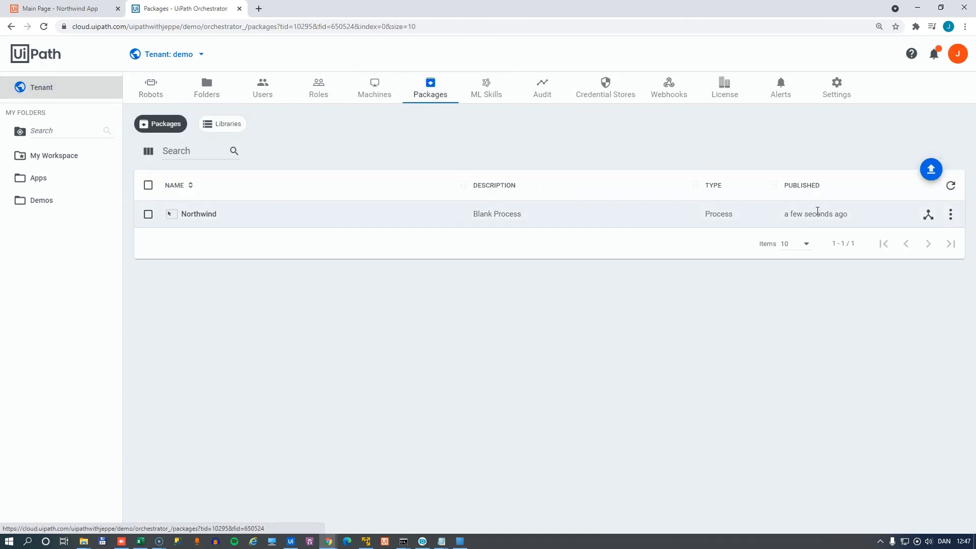
{"action": "double_click", "coordinate": [184, 214]}
{"action": "left_click", "coordinate": [209, 275]}
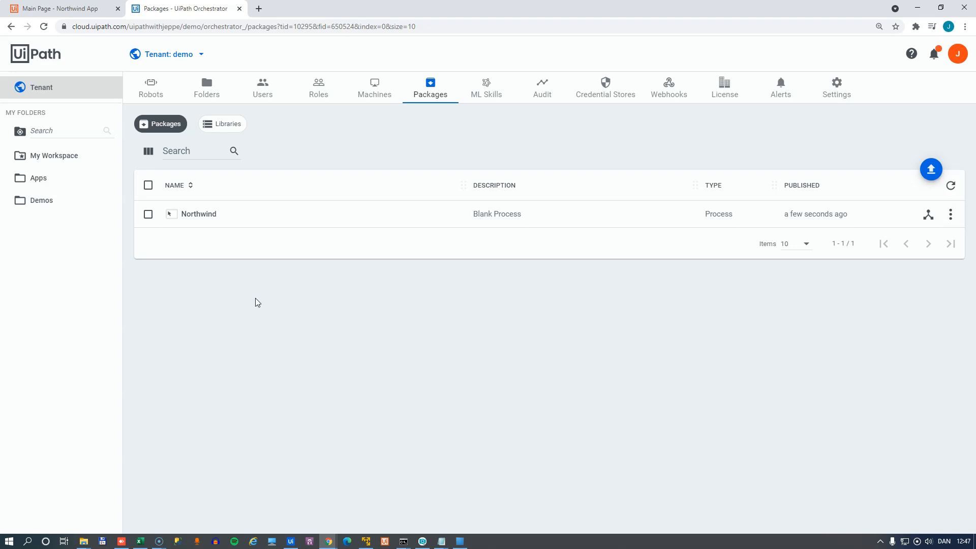
- Start adding a process in the Apps folder using the Northwind package, version 1.0.12
{"action": "left_click", "coordinate": [46, 182]}
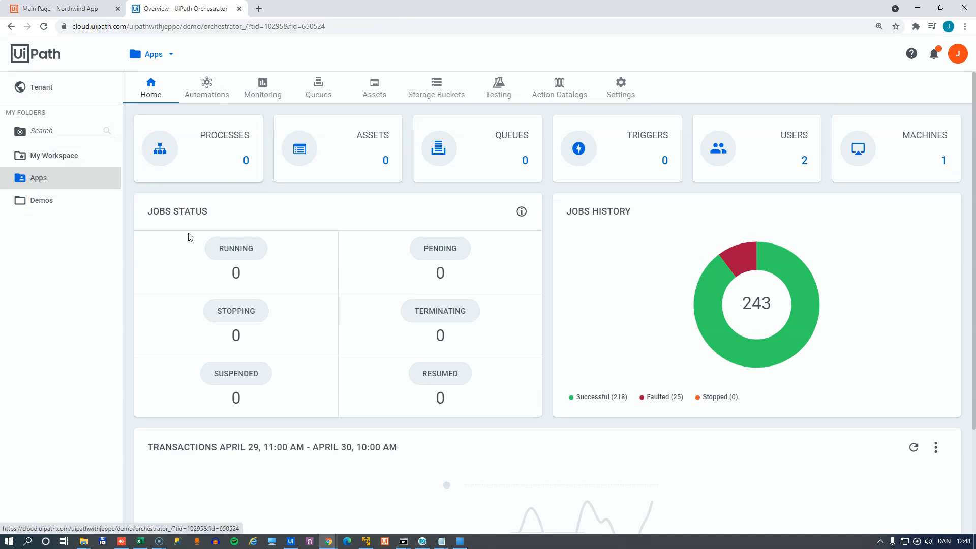
{"action": "left_click", "coordinate": [214, 133]}
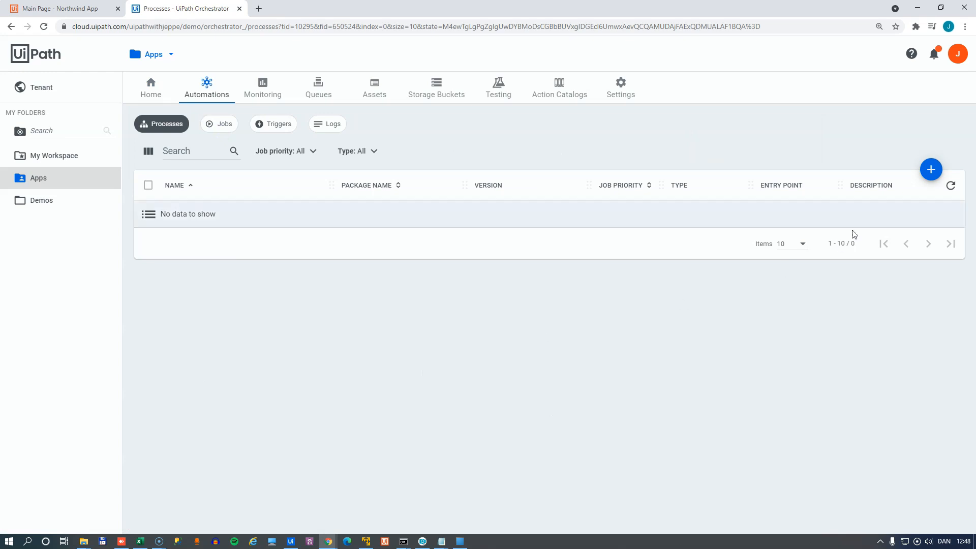
{"action": "left_click", "coordinate": [931, 170]}
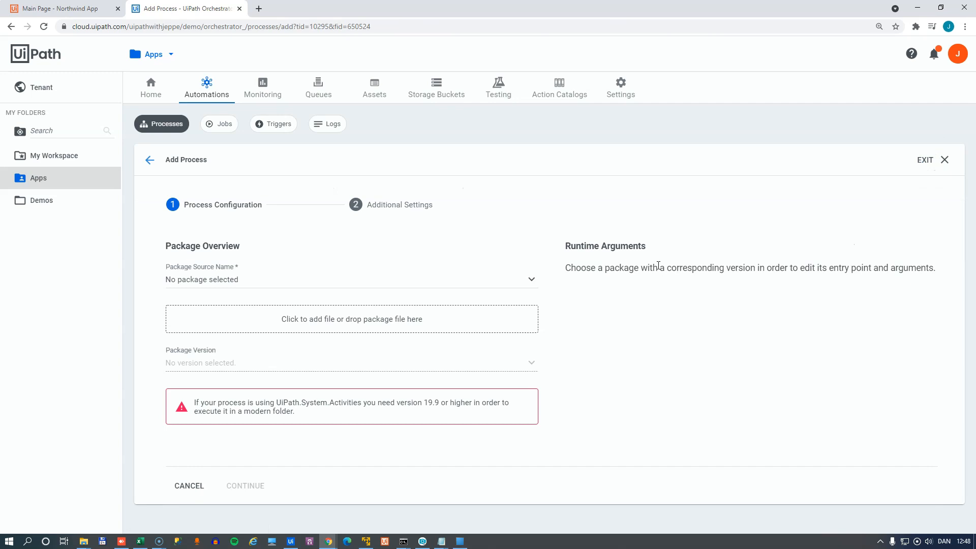
{"action": "left_click", "coordinate": [250, 281]}
{"action": "left_click", "coordinate": [238, 305]}
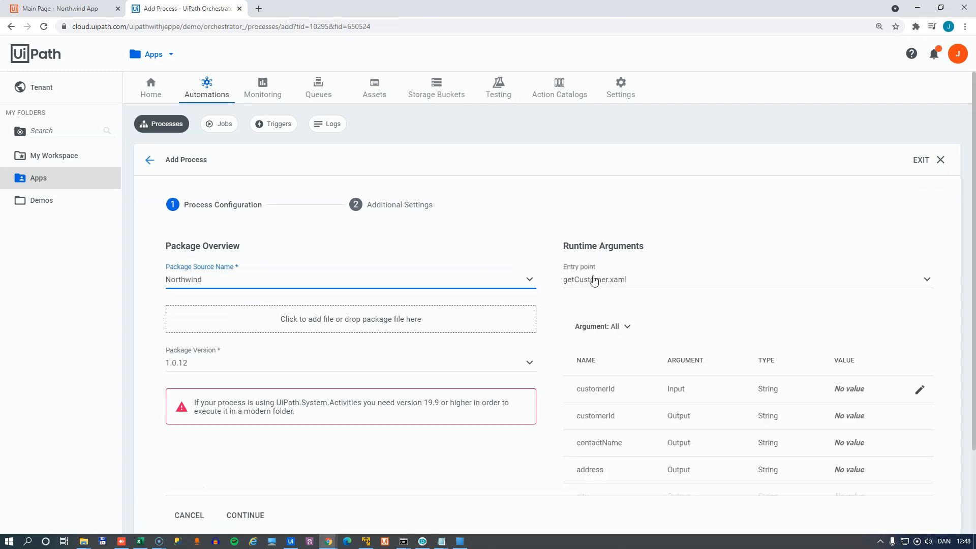
- Select getCustomer.xaml as the entry point of the new process
{"action": "left_click", "coordinate": [653, 278]}
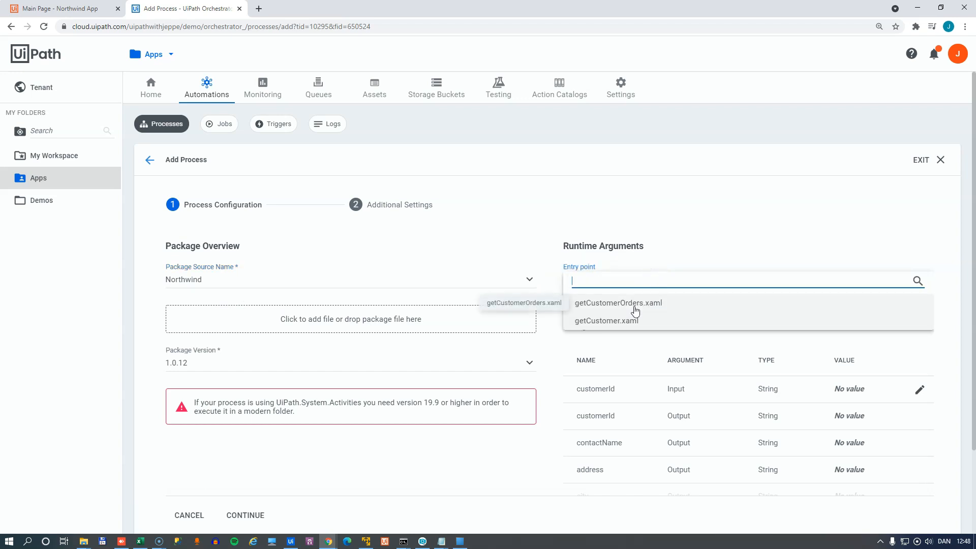
{"action": "left_click", "coordinate": [647, 258]}
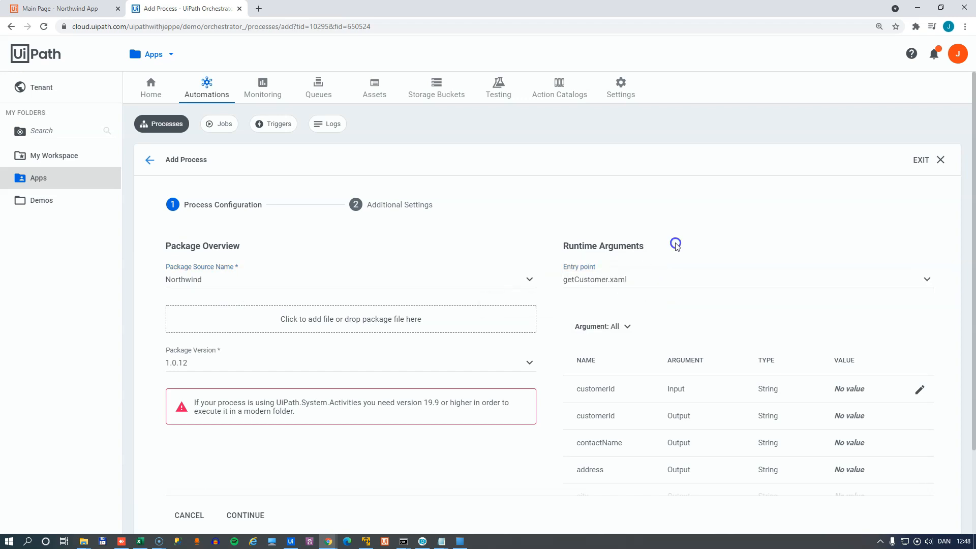
{"action": "left_click", "coordinate": [633, 280]}
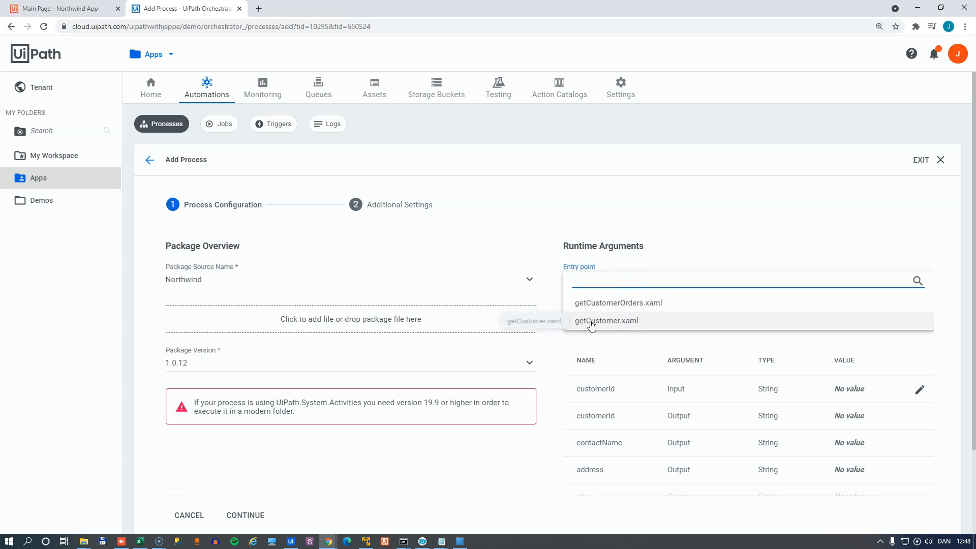
{"action": "left_click", "coordinate": [605, 326]}
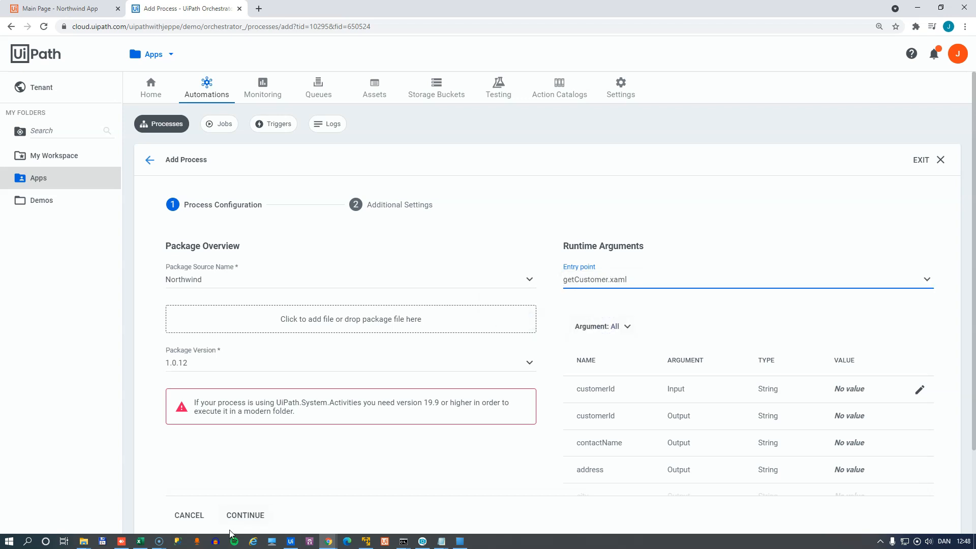
- Set the process's display name to "Get Customer Data" and create the process
{"action": "left_click", "coordinate": [240, 515]}
{"action": "left_click", "coordinate": [227, 280]}
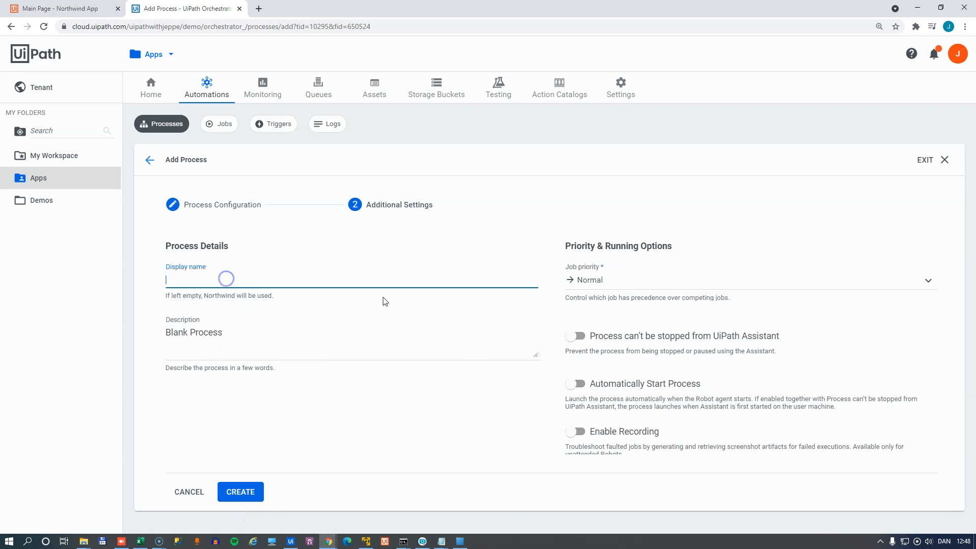
{"action": "type", "text": "G"}
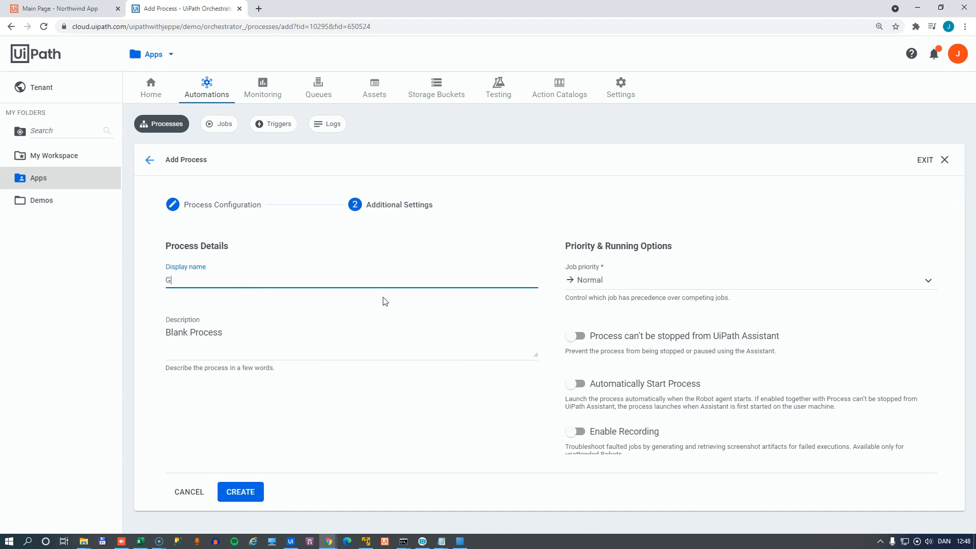
{"action": "type", "text": "et Customer Data"}
{"action": "left_click", "coordinate": [234, 490]}
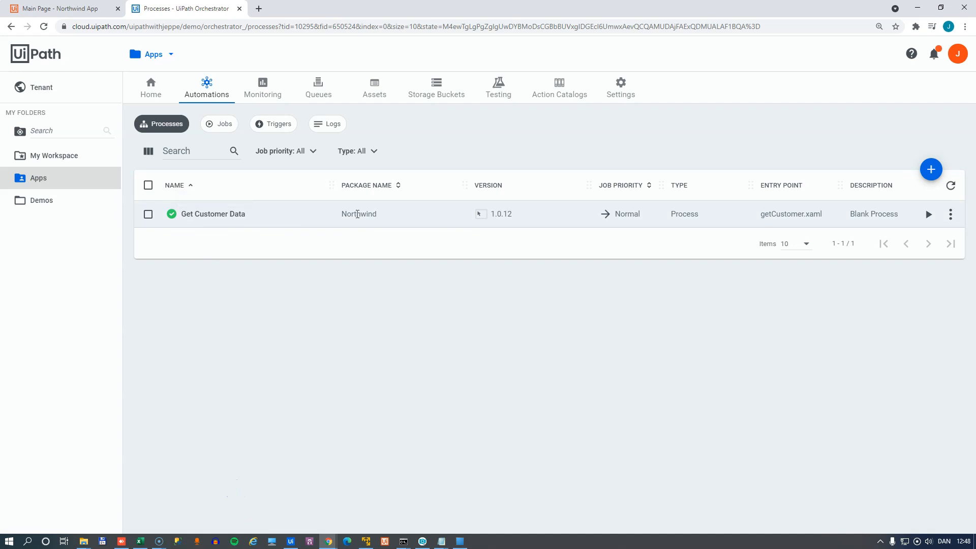
- Check the package name and entry point of the Get Customer Data process
{"action": "double_click", "coordinate": [357, 214]}
{"action": "left_click_drag", "start_coordinate": [824, 214], "coordinate": [749, 216]}
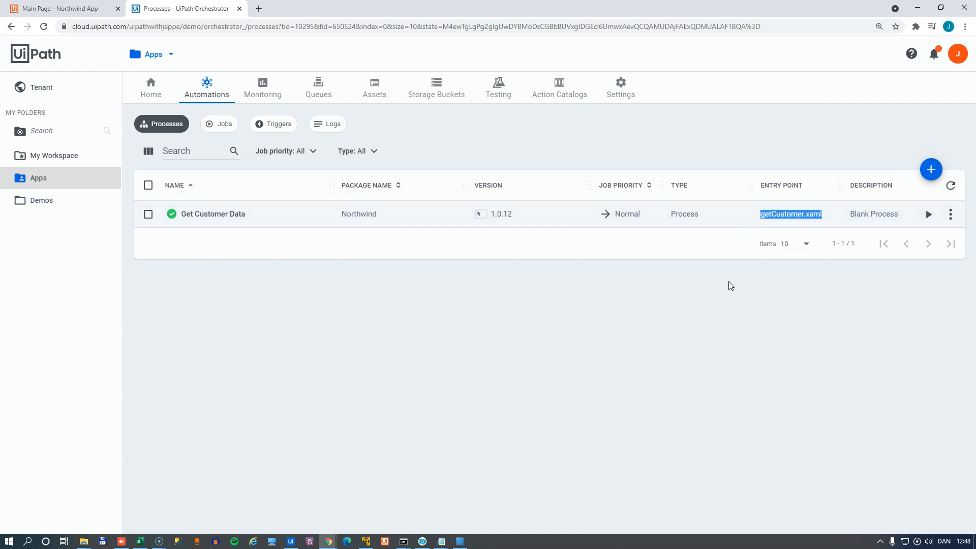
{"action": "left_click", "coordinate": [717, 290]}
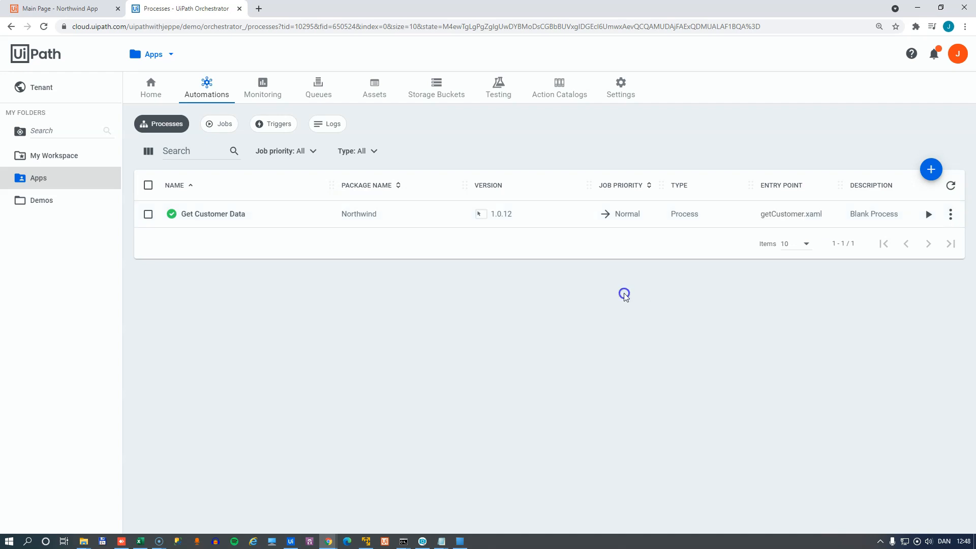
- Start adding another process from the Northwind package with getCustomerOrders.xaml as its entry point
{"action": "left_click", "coordinate": [925, 174]}
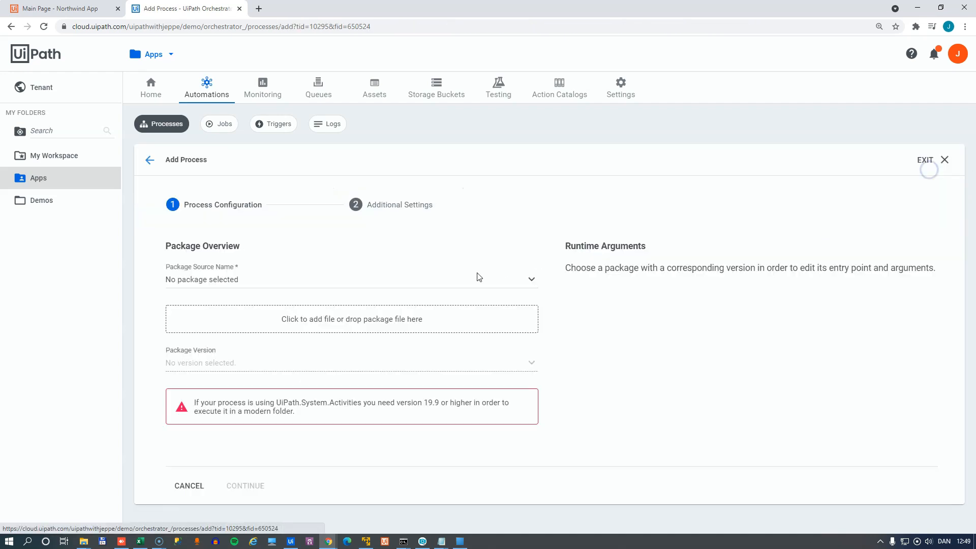
{"action": "left_click", "coordinate": [251, 279]}
{"action": "left_click", "coordinate": [211, 302]}
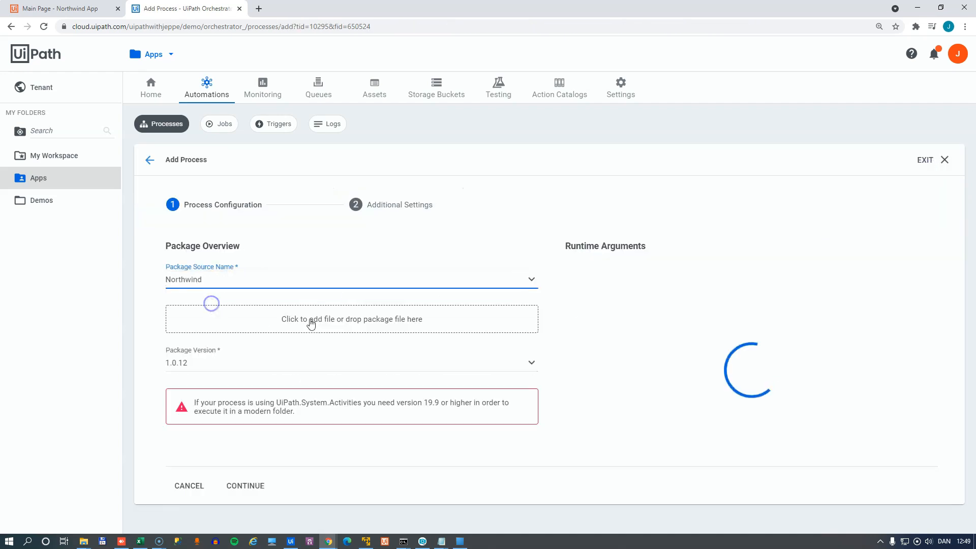
{"action": "left_click", "coordinate": [675, 281]}
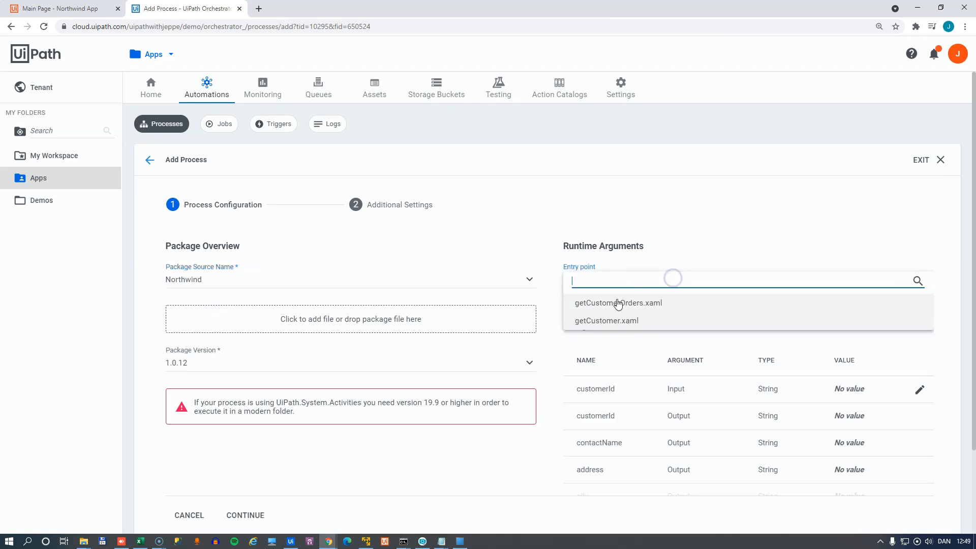
{"action": "left_click", "coordinate": [643, 304]}
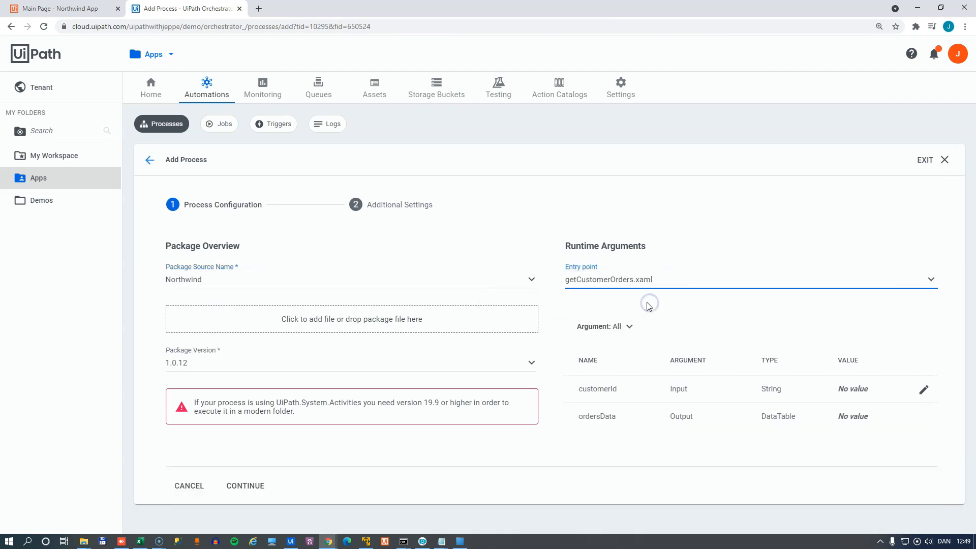
- Set the new process's display name to "Get Customer Orders" and create the process
{"action": "left_click", "coordinate": [241, 490]}
{"action": "left_click", "coordinate": [208, 280]}
{"action": "type", "text": "Get Customer Orders"}
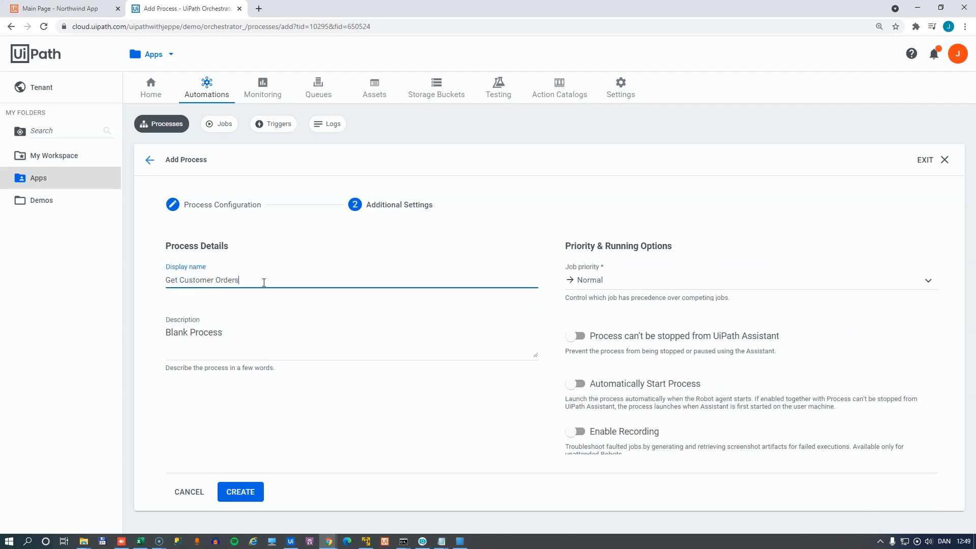
{"action": "left_click", "coordinate": [246, 493]}
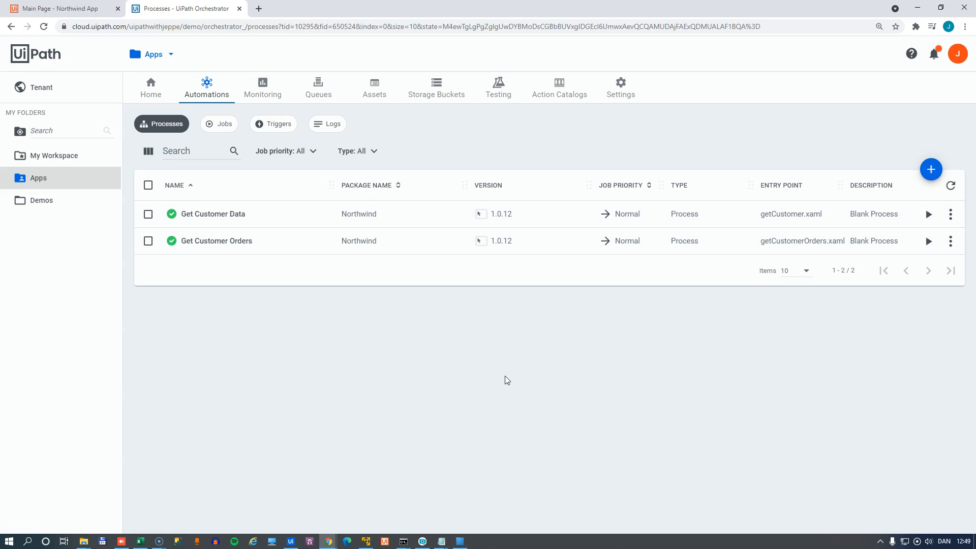
- Switch to the Northwind App in App Studio, rename the Page 1 button with a name starting btn_PageCustom, and set its text to "Customer Data"
{"action": "left_click", "coordinate": [61, 9]}
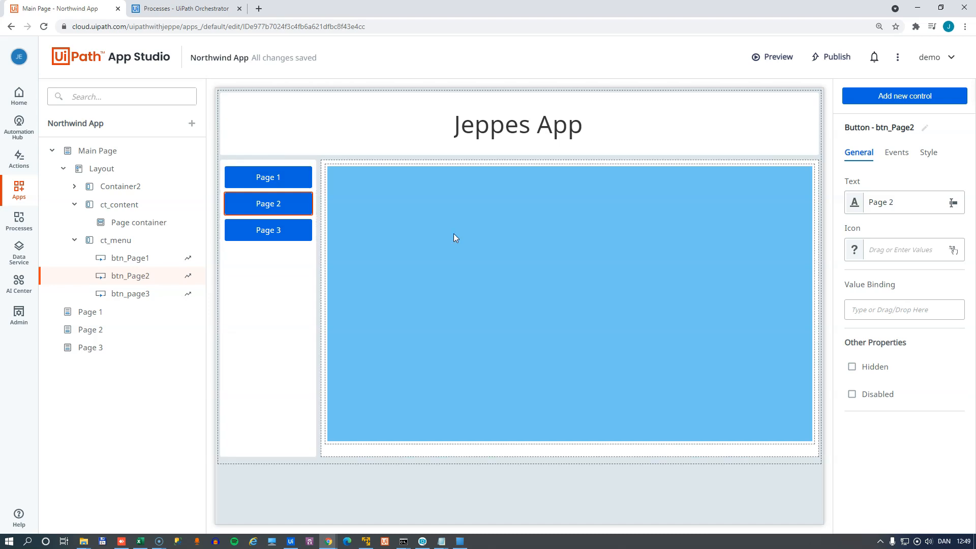
{"action": "left_click", "coordinate": [287, 180]}
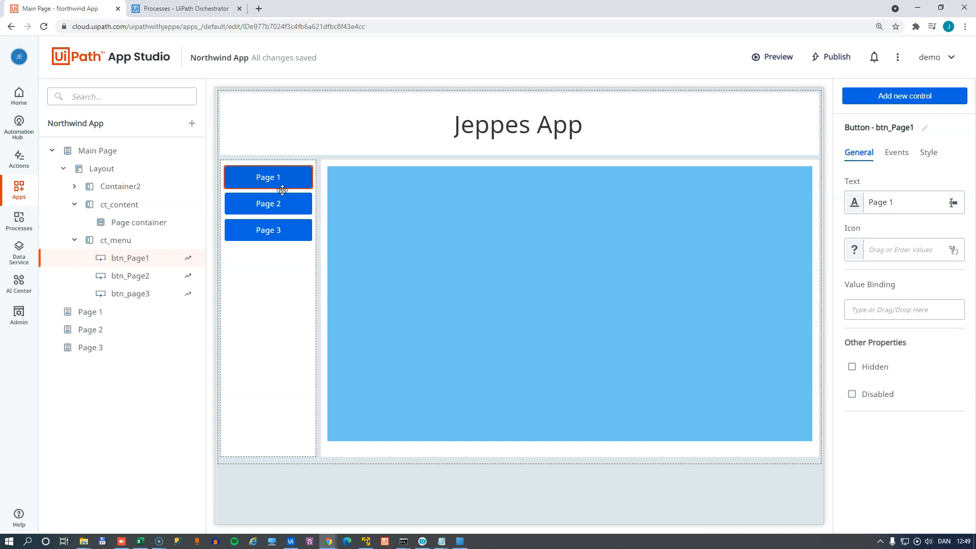
{"action": "left_click", "coordinate": [925, 128]}
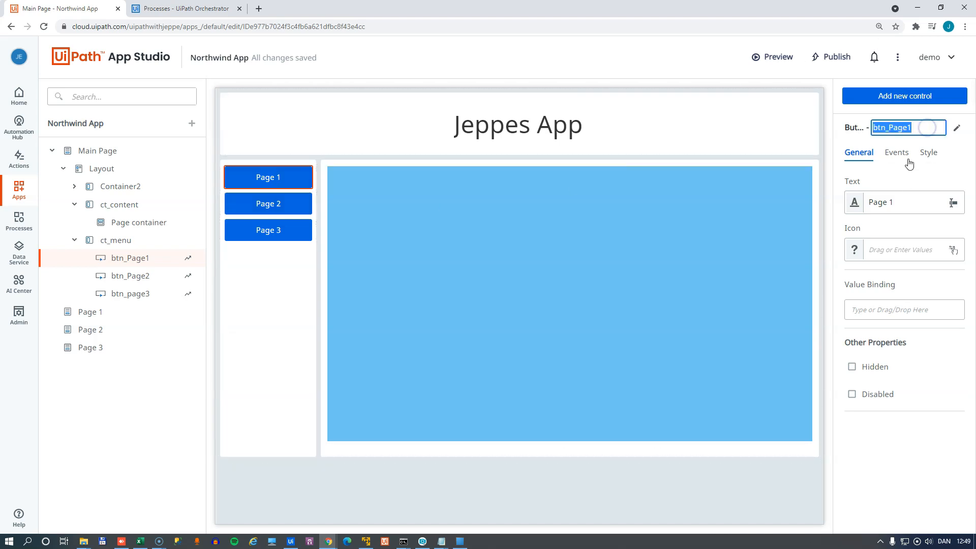
{"action": "left_click", "coordinate": [926, 127]}
{"action": "left_click_drag", "start_coordinate": [889, 128], "coordinate": [917, 128]}
{"action": "type", "text": "Pa"}
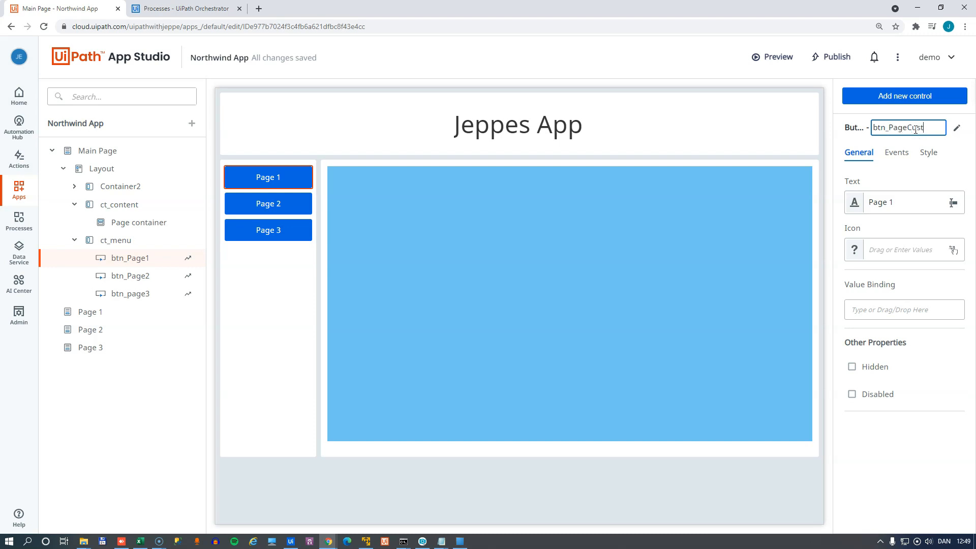
{"action": "key", "text": "Return"}
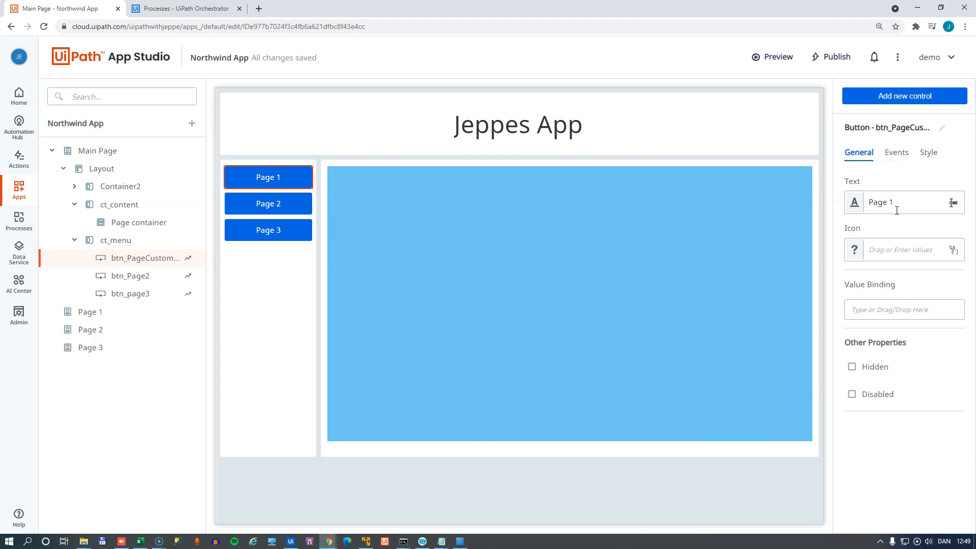
{"action": "left_click", "coordinate": [906, 203]}
{"action": "left_click_drag", "start_coordinate": [907, 203], "coordinate": [862, 202]}
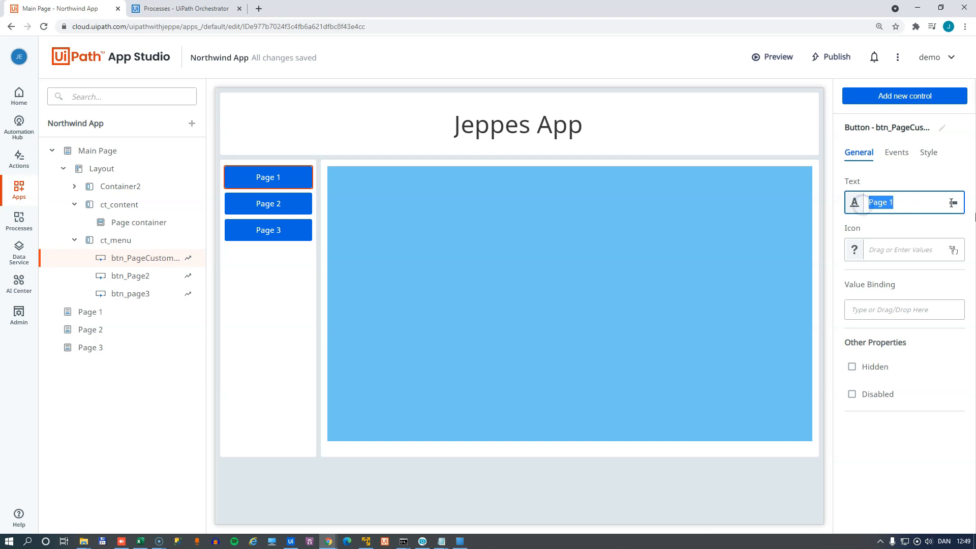
{"action": "type", "text": "Customer Data"}
- Rename the Page 2 menu button as btn_PageOrders and set its text to "Orders"
{"action": "left_click", "coordinate": [283, 204]}
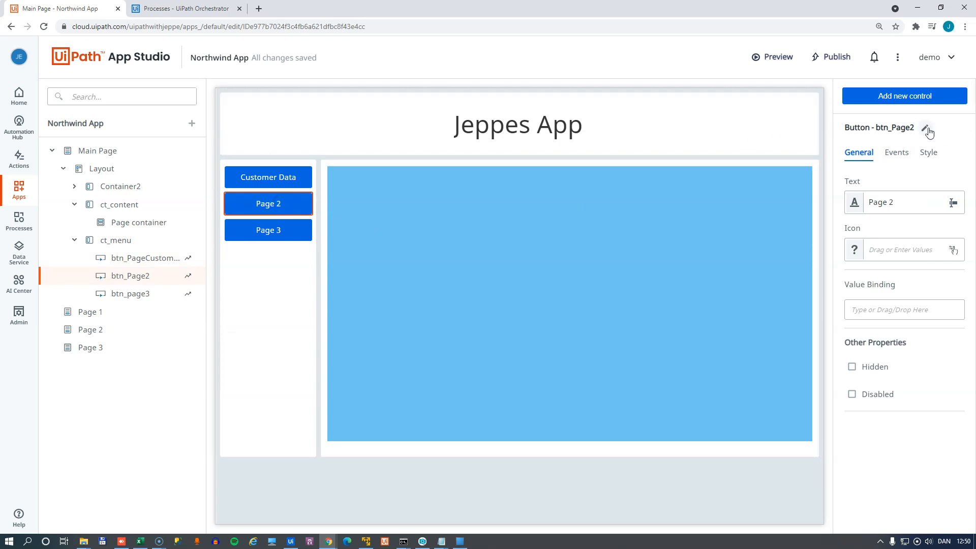
{"action": "left_click", "coordinate": [915, 128]}
{"action": "left_click", "coordinate": [914, 131]}
{"action": "key", "text": "BackSpace"}
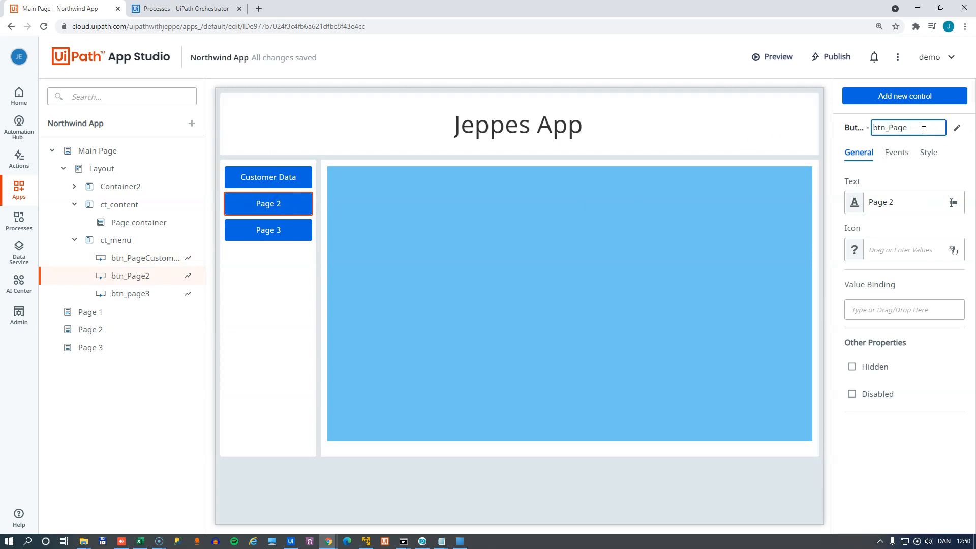
{"action": "key", "text": "Return"}
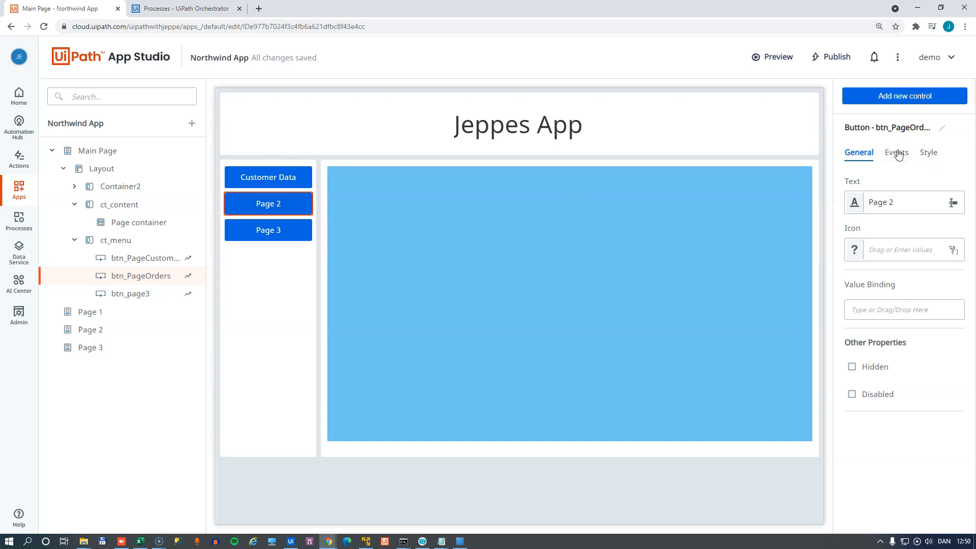
{"action": "left_click", "coordinate": [909, 202]}
{"action": "key", "text": "ctrl+a"}
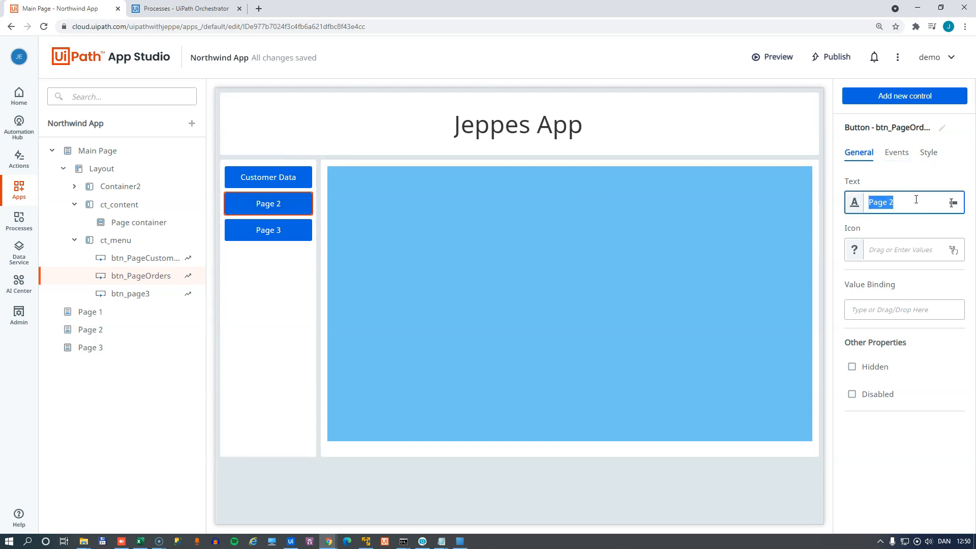
{"action": "type", "text": "Orders"}
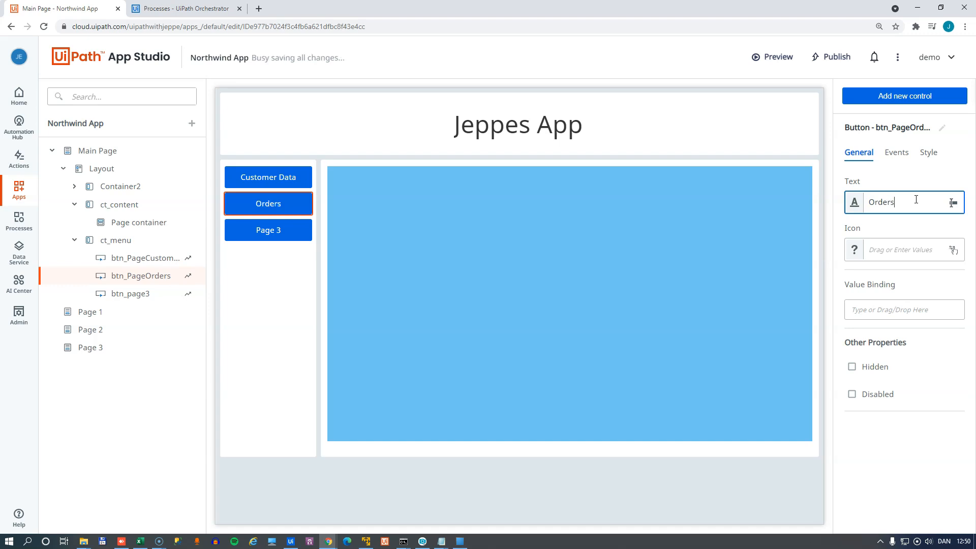
{"action": "left_click", "coordinate": [272, 179]}
{"action": "left_click", "coordinate": [155, 260]}
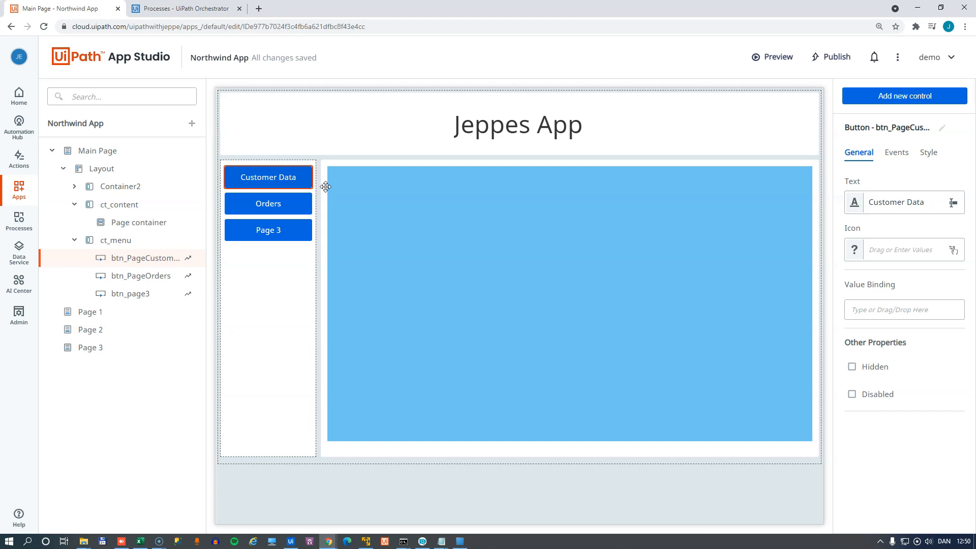
{"action": "left_click", "coordinate": [413, 207]}
{"action": "left_click", "coordinate": [282, 203]}
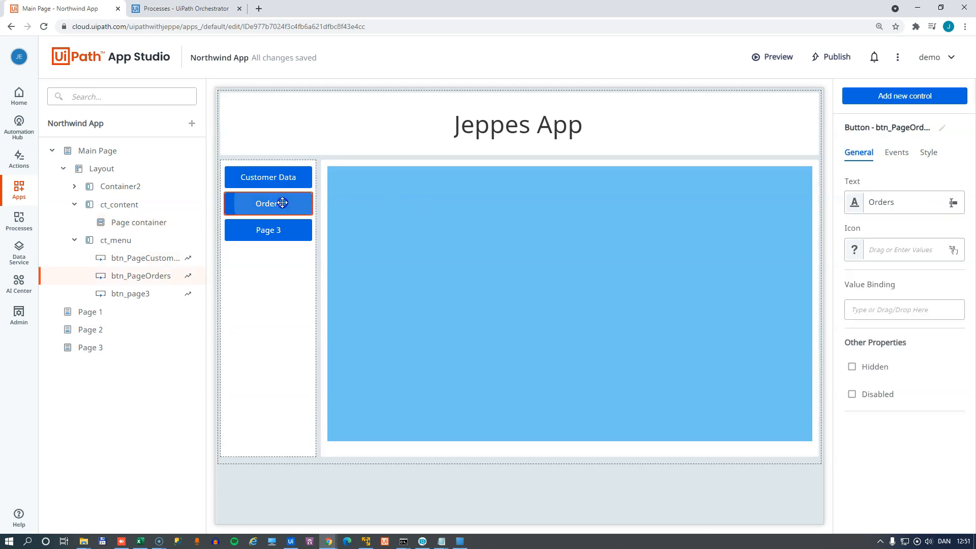
{"action": "left_click", "coordinate": [473, 225]}
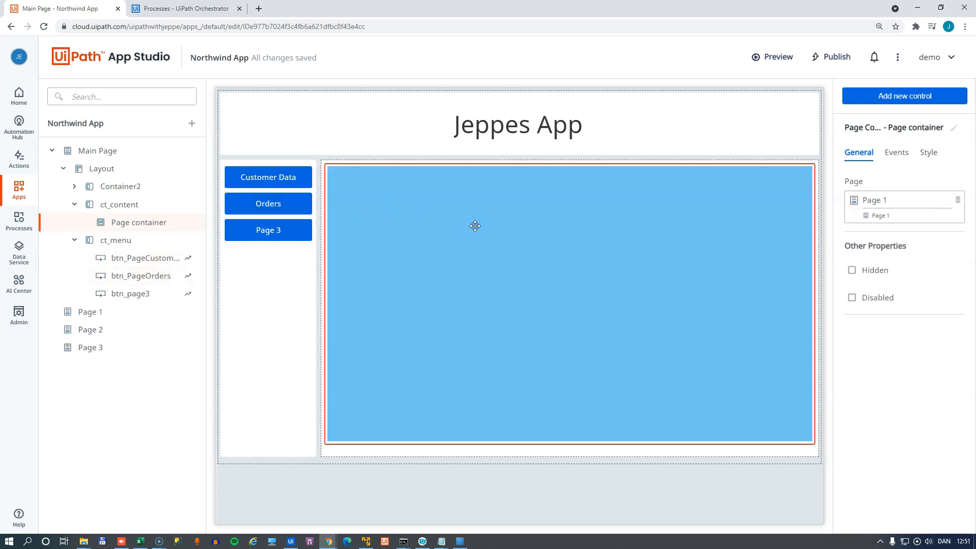
{"action": "left_click", "coordinate": [274, 179]}
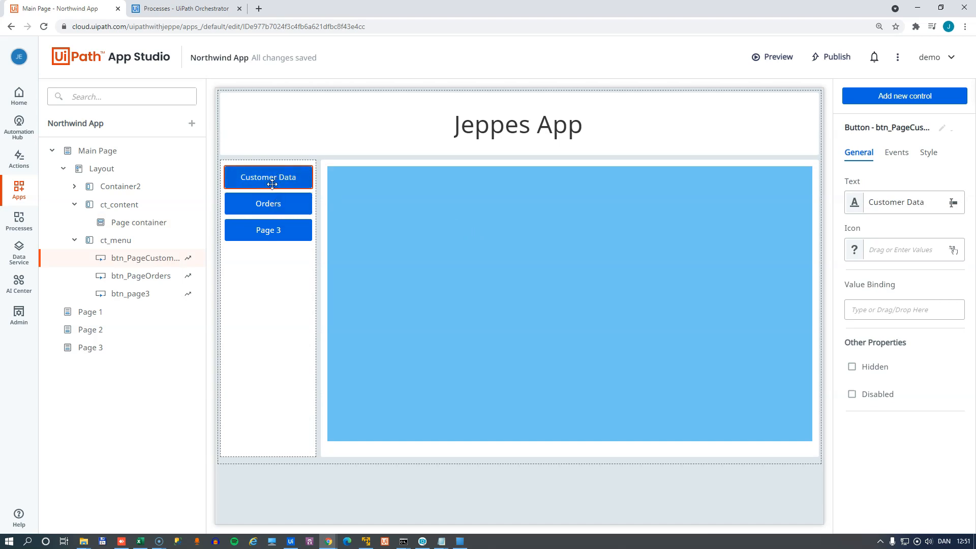
- Rename Page 1 of the app as pageCustomer
{"action": "left_click", "coordinate": [93, 315]}
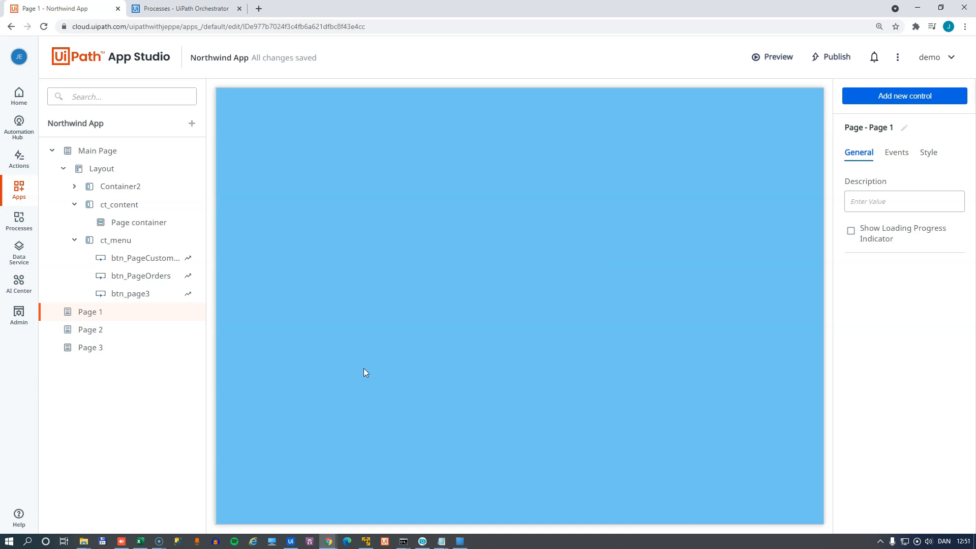
{"action": "left_click", "coordinate": [904, 127]}
{"action": "key", "text": "BackSpace"}
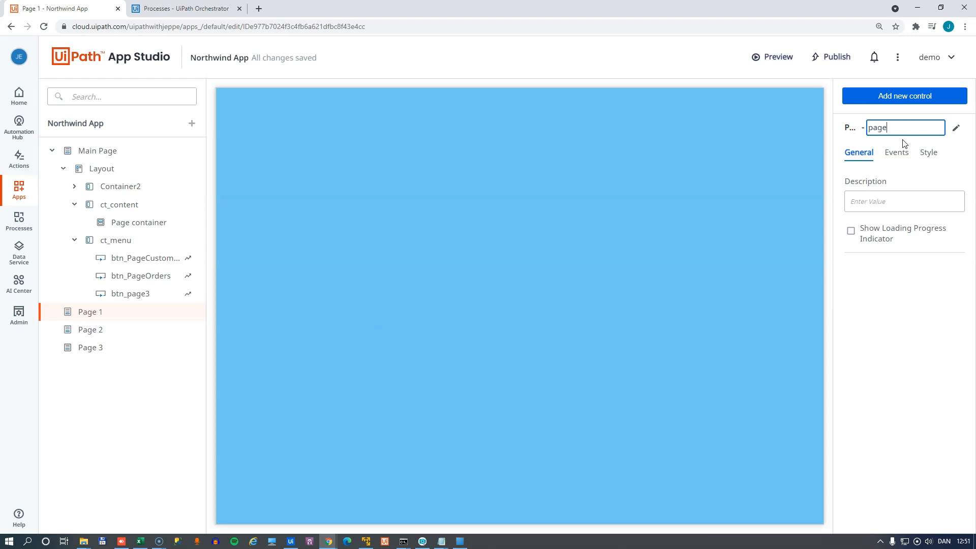
{"action": "type", "text": "pageCustomer"}
{"action": "key", "text": "Return"}
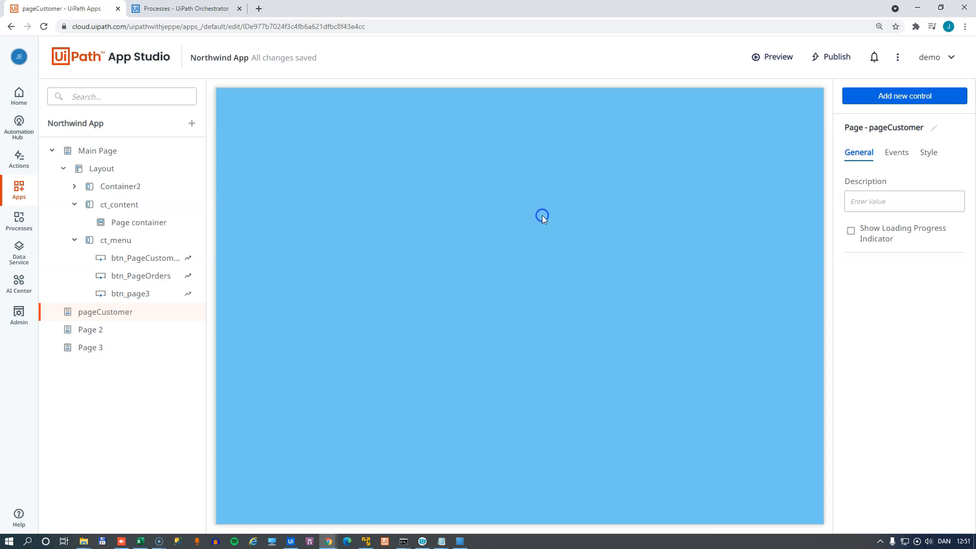
- Add two containers side by side across the upper part of the pageCustomer page
{"action": "left_click", "coordinate": [891, 97]}
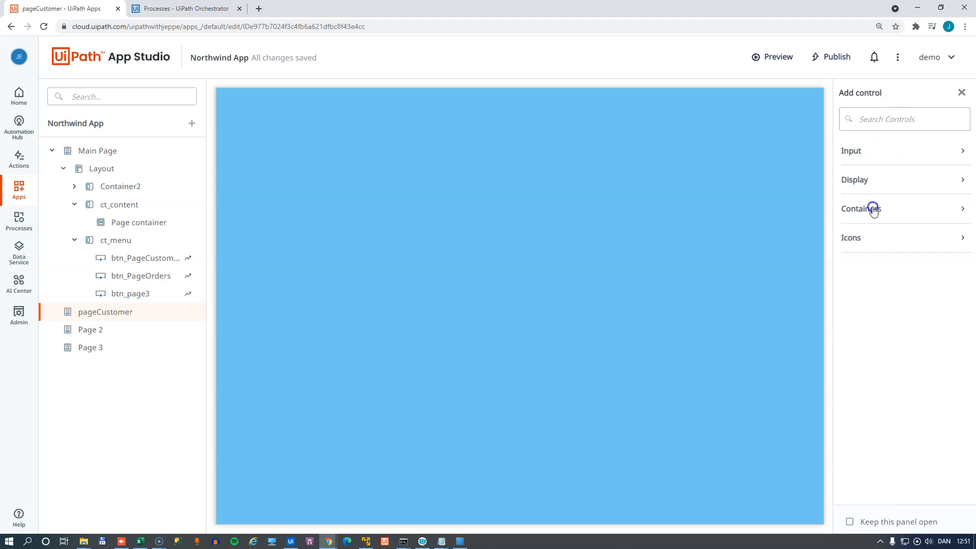
{"action": "left_click", "coordinate": [872, 209]}
{"action": "left_click_drag", "start_coordinate": [880, 255], "coordinate": [411, 142]}
{"action": "left_click_drag", "start_coordinate": [417, 188], "coordinate": [505, 138]}
{"action": "left_click", "coordinate": [523, 124]}
{"action": "left_click", "coordinate": [382, 136]}
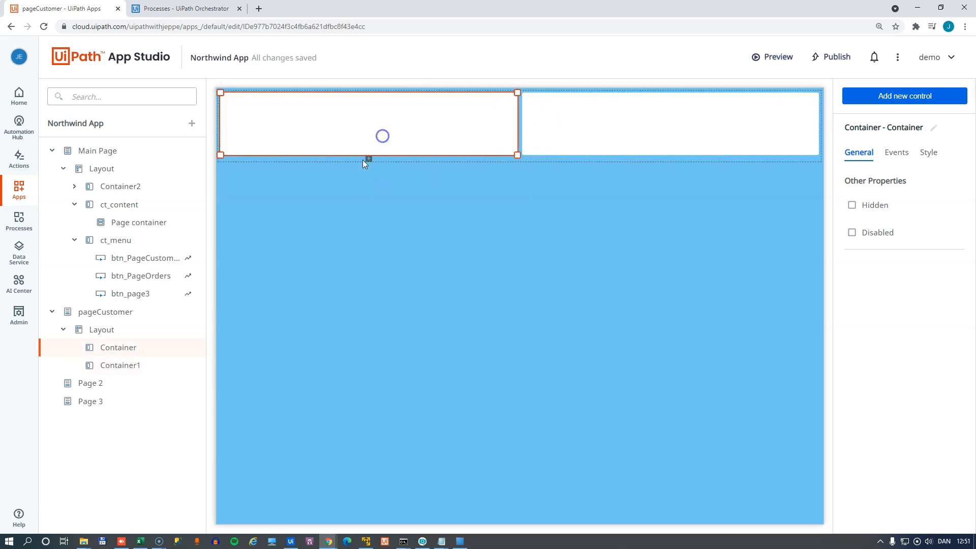
- Reduce the height of the two side-by-side containers to about half
{"action": "left_click_drag", "start_coordinate": [518, 156], "coordinate": [524, 124]}
{"action": "left_click", "coordinate": [547, 137]}
{"action": "left_click", "coordinate": [611, 124]}
- Add a third container directly below the left container and make it several times taller than the upper row
{"action": "left_click", "coordinate": [399, 114]}
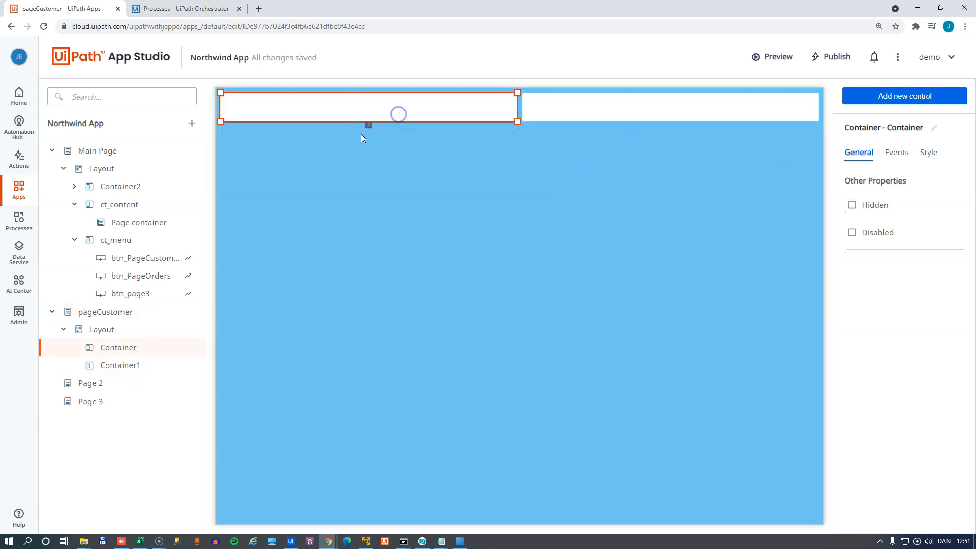
{"action": "left_click", "coordinate": [368, 125]}
{"action": "left_click_drag", "start_coordinate": [520, 157], "coordinate": [517, 277]}
- Place a Header control in the upper-left container and set its text to "Customer Data"
{"action": "left_click", "coordinate": [383, 115]}
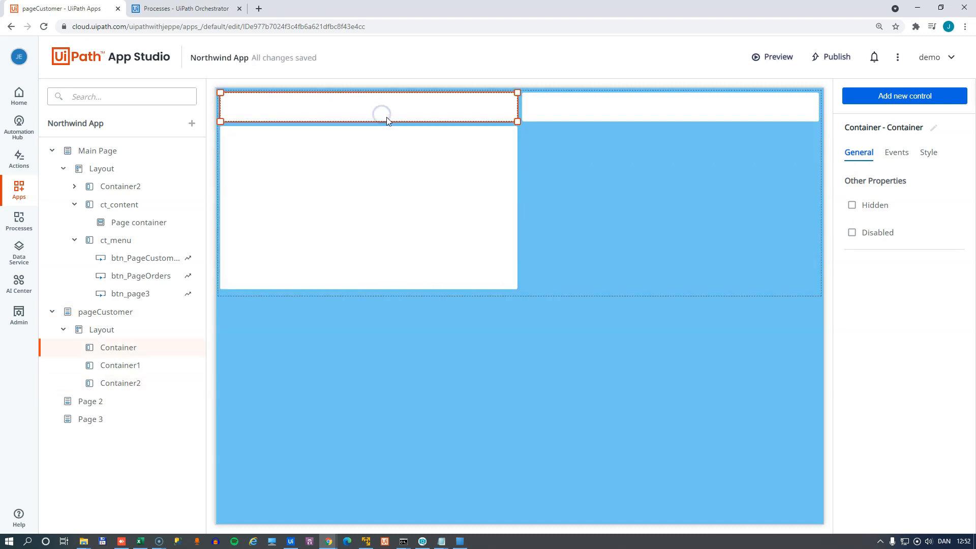
{"action": "left_click", "coordinate": [904, 97]}
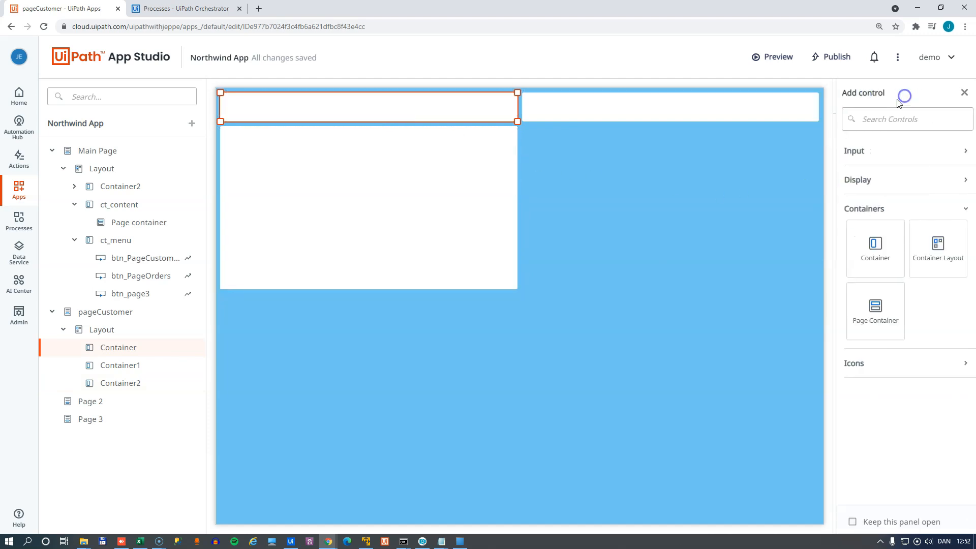
{"action": "left_click", "coordinate": [871, 179]}
{"action": "left_click_drag", "start_coordinate": [867, 262], "coordinate": [323, 107]}
{"action": "left_click", "coordinate": [901, 198]}
{"action": "double_click", "coordinate": [900, 199]}
{"action": "type", "text": "Cus"}
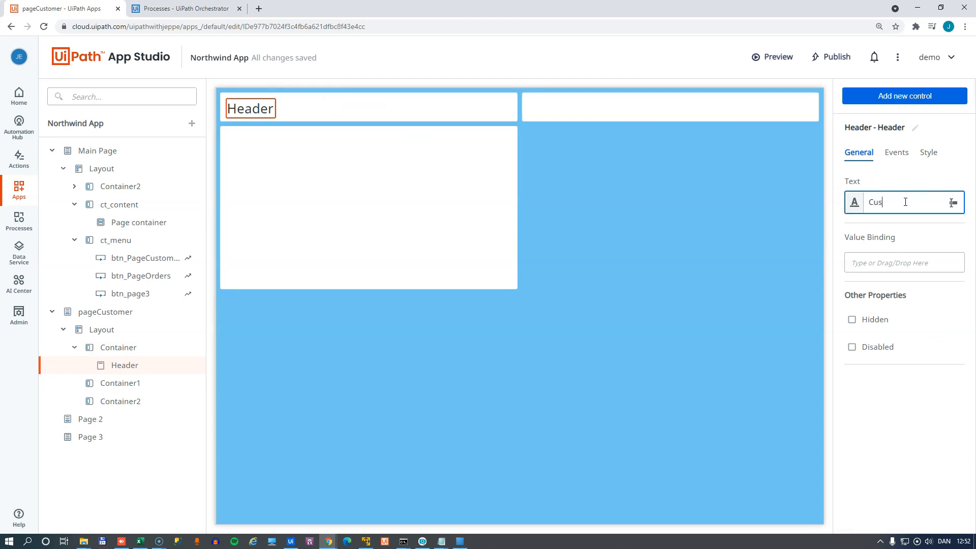
{"action": "type", "text": "tomer Data"}
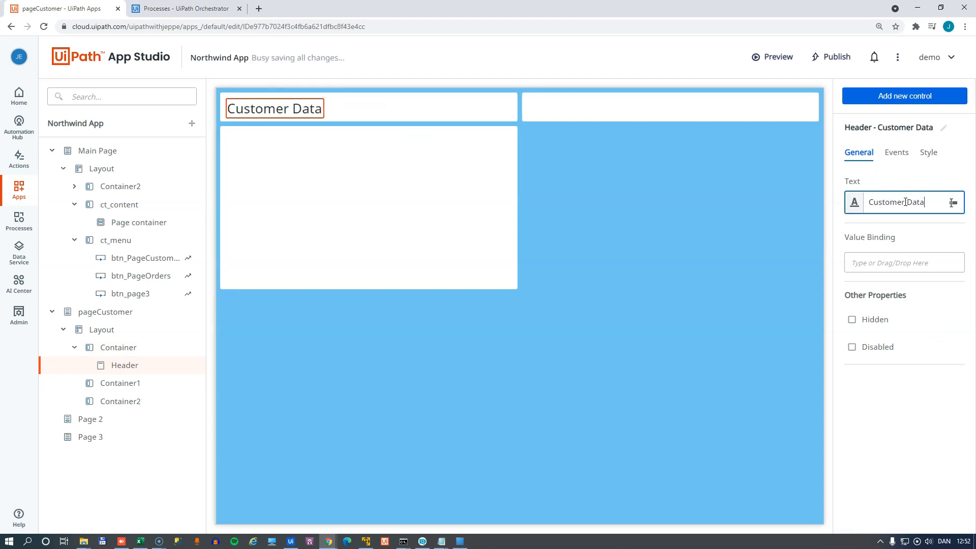
- Center the contents of the Customer Data header's container vertically and rename that container as ct_Header
{"action": "left_click", "coordinate": [931, 153]}
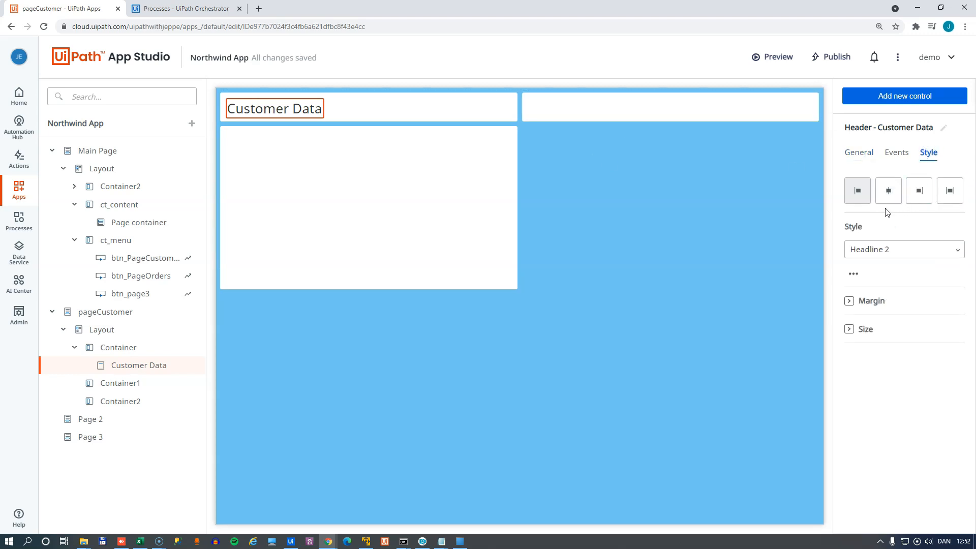
{"action": "left_click", "coordinate": [422, 109]}
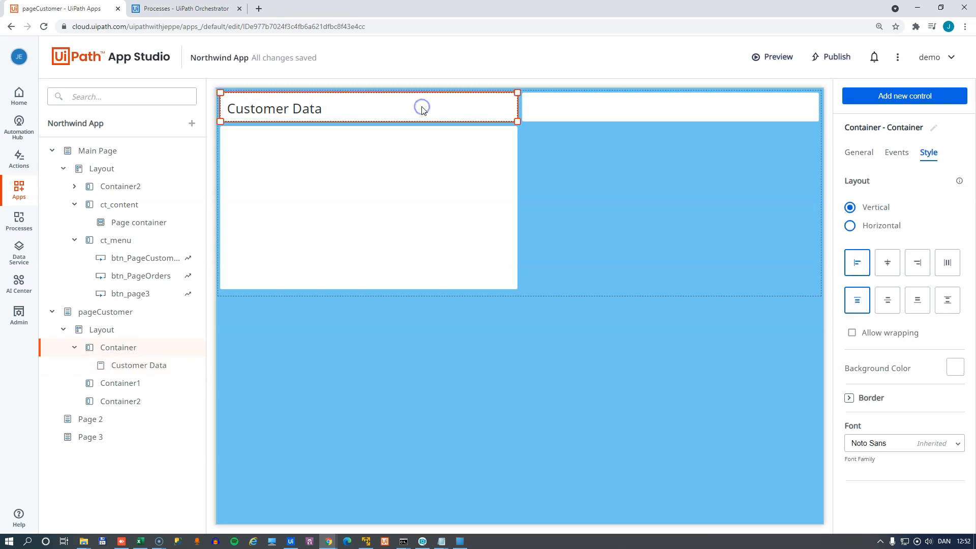
{"action": "left_click", "coordinate": [887, 304]}
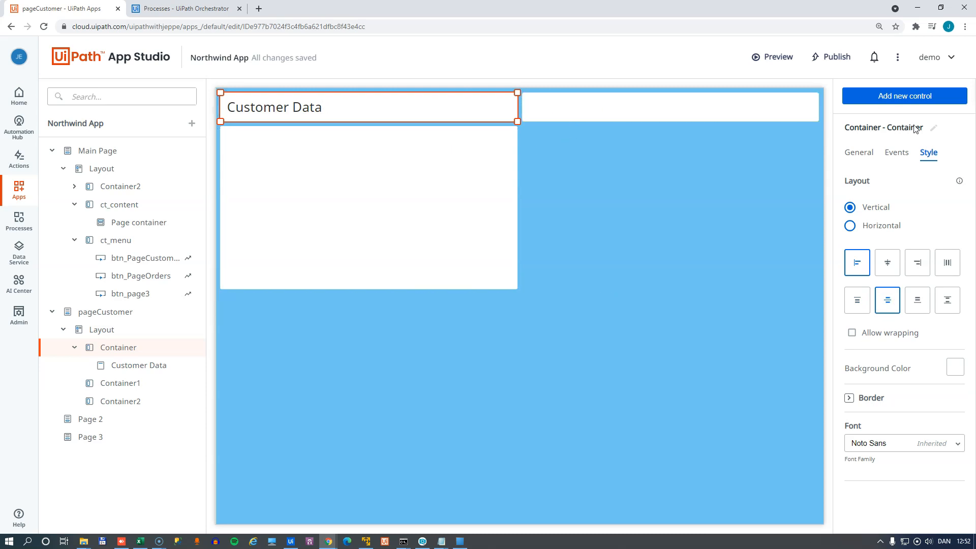
{"action": "left_click", "coordinate": [933, 128]}
{"action": "type", "text": "ct_Header"}
{"action": "key", "text": "Return"}
- Rename the empty container beside ct_Header as ctLoad
{"action": "left_click", "coordinate": [614, 112]}
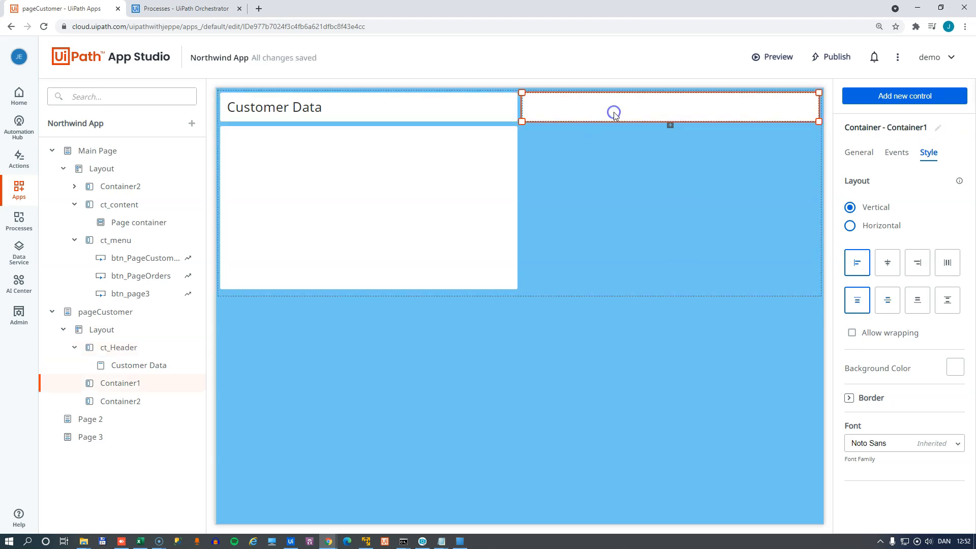
{"action": "left_click", "coordinate": [938, 127]}
{"action": "type", "text": "c"}
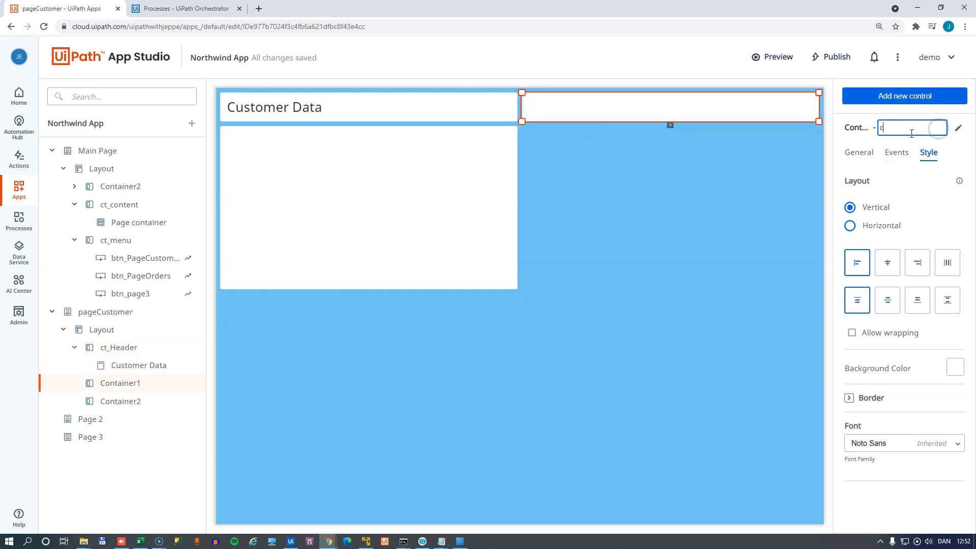
{"action": "type", "text": "yyoad"}
{"action": "key", "text": "Return"}
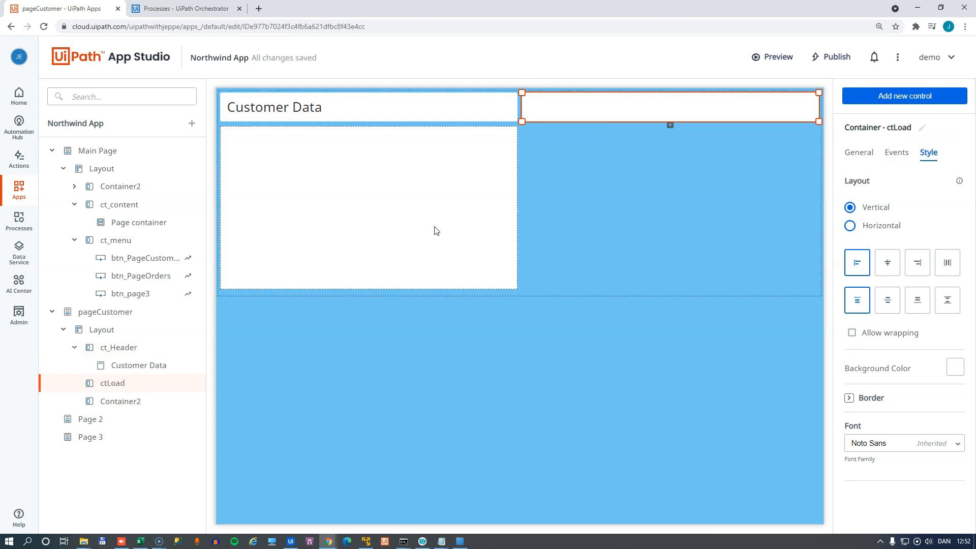
- Rename the large container below the Customer Data header as ct_CustomerData
{"action": "left_click", "coordinate": [433, 215]}
{"action": "left_click", "coordinate": [938, 127]}
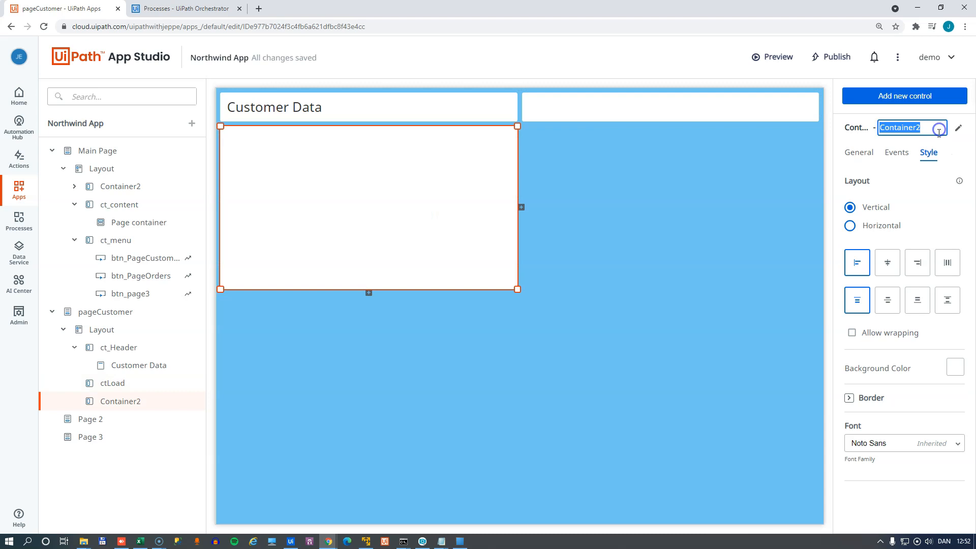
{"action": "type", "text": "ct_Customer"}
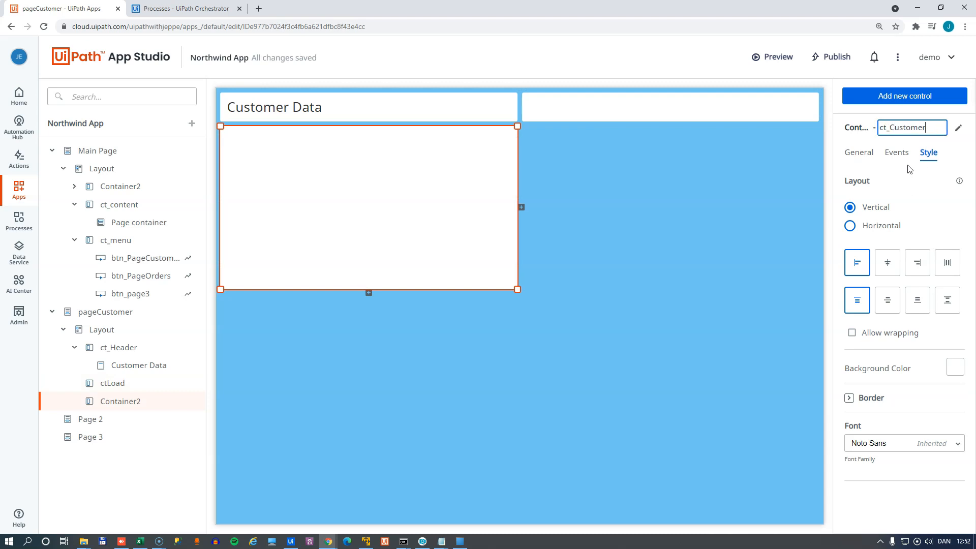
{"action": "key", "text": "Return"}
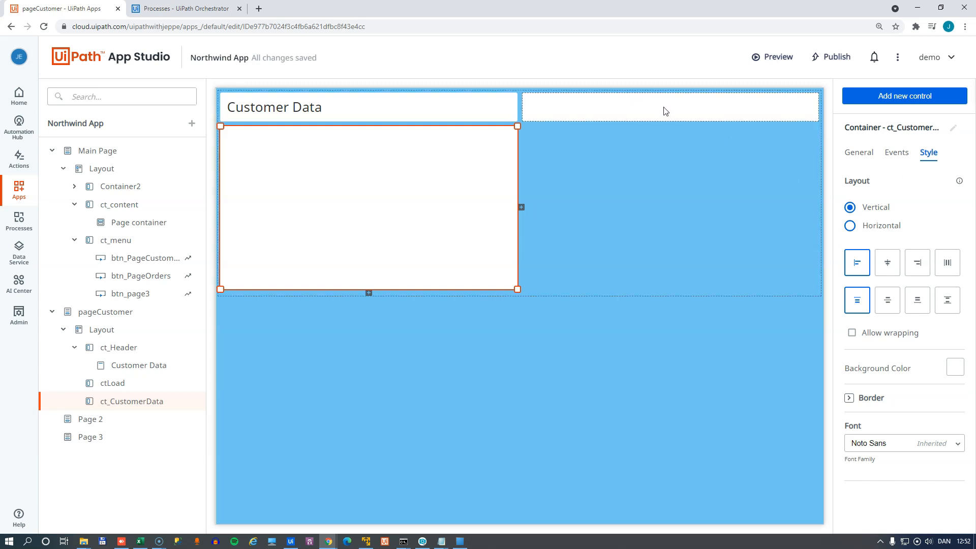
- Make the ctLoad container about twice as tall and place a Button and a Textbox inside it
{"action": "left_click", "coordinate": [665, 110]}
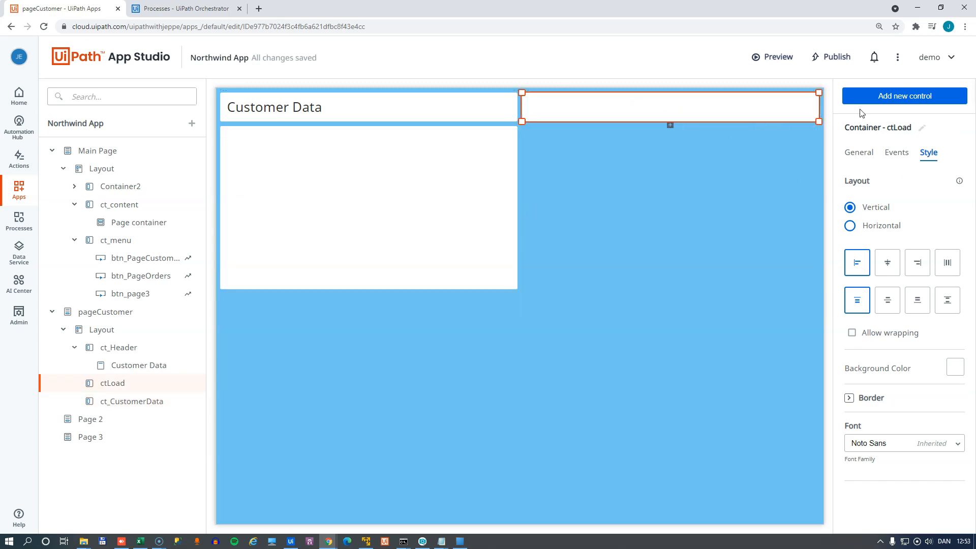
{"action": "left_click_drag", "start_coordinate": [817, 122], "coordinate": [818, 155]}
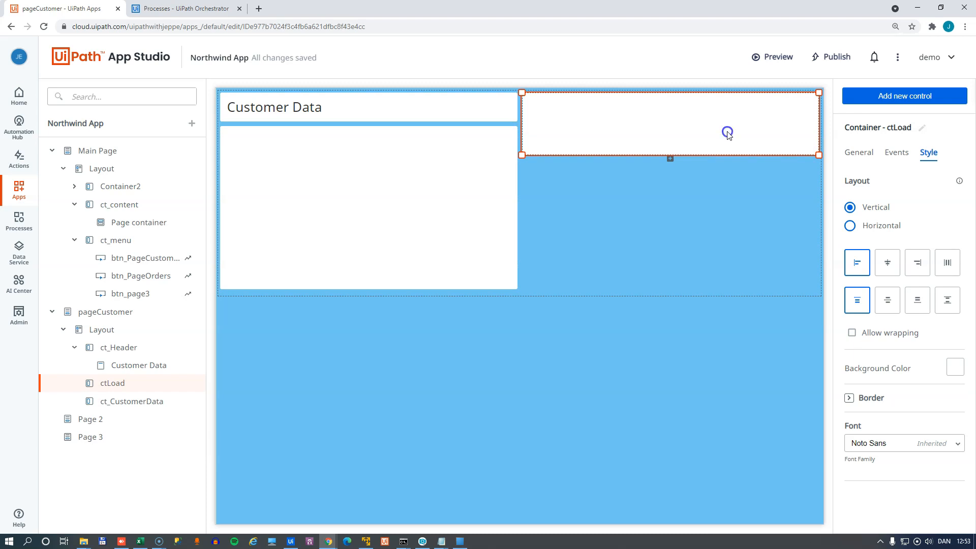
{"action": "left_click", "coordinate": [887, 97]}
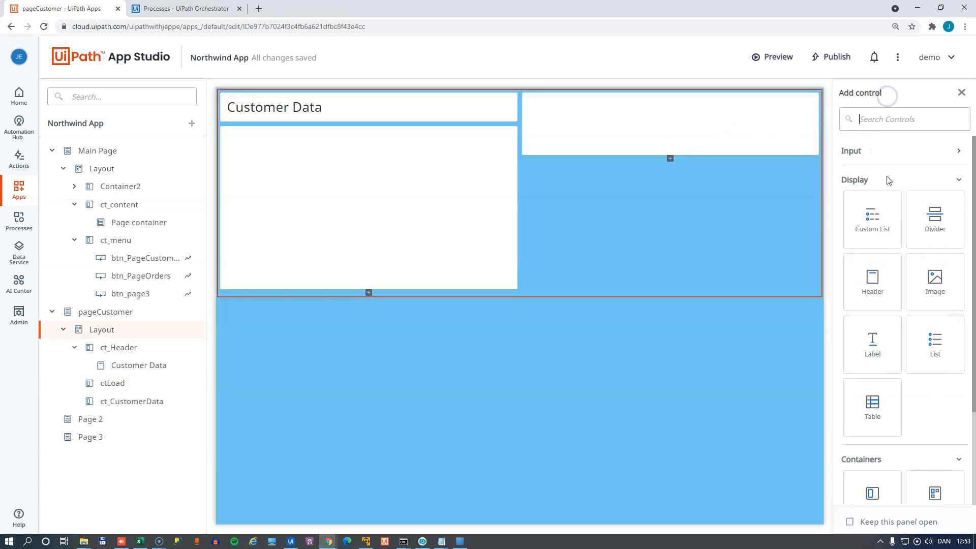
{"action": "left_click", "coordinate": [906, 183]}
{"action": "left_click", "coordinate": [894, 152]}
{"action": "left_click_drag", "start_coordinate": [885, 203], "coordinate": [737, 128]}
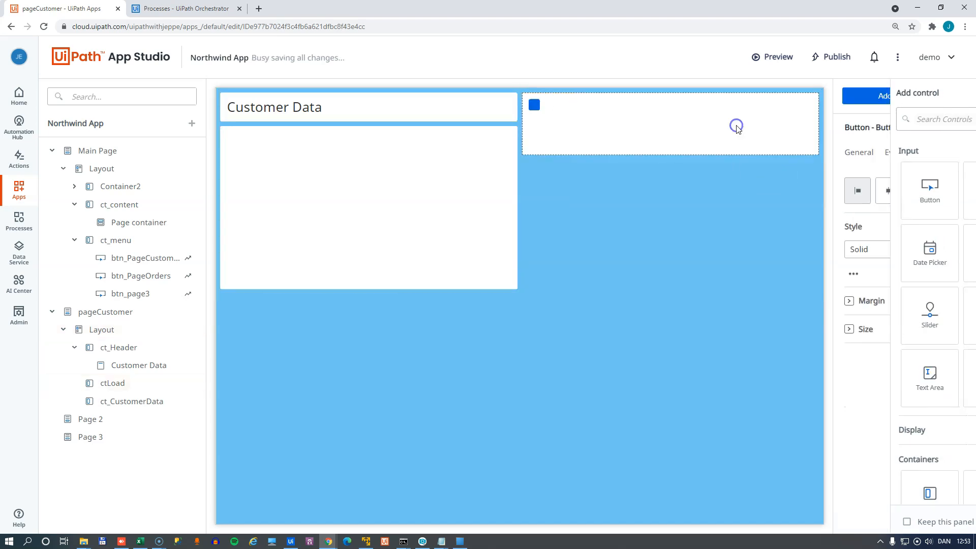
{"action": "left_click", "coordinate": [900, 100]}
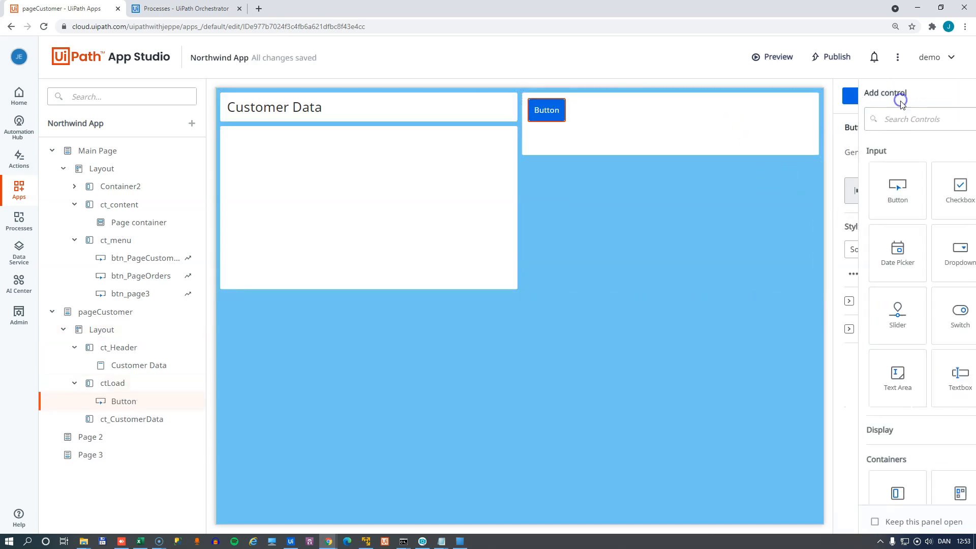
{"action": "left_click_drag", "start_coordinate": [931, 345], "coordinate": [651, 137]}
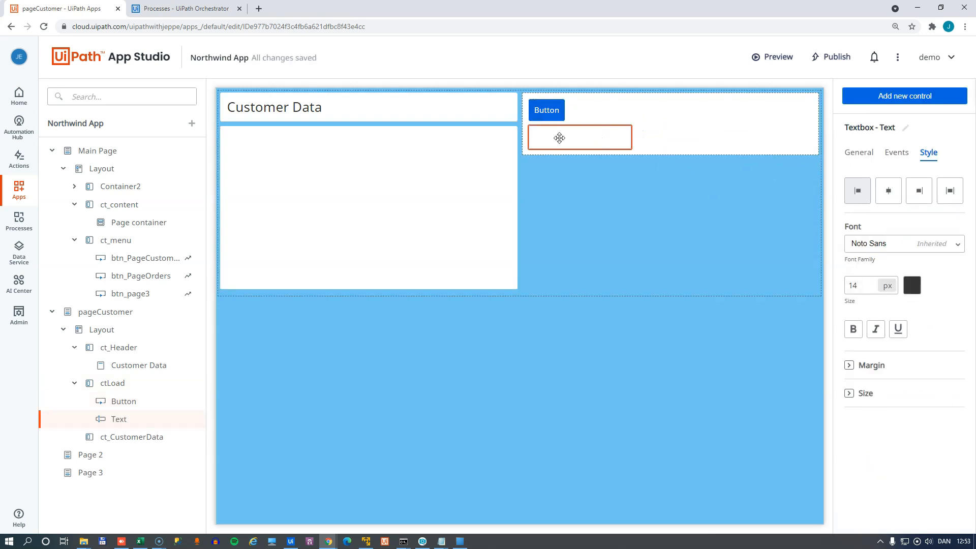
- Lay out ctLoad horizontally with its controls centered vertically and aligned right, and shrink it back to the header row's height
{"action": "left_click", "coordinate": [733, 146]}
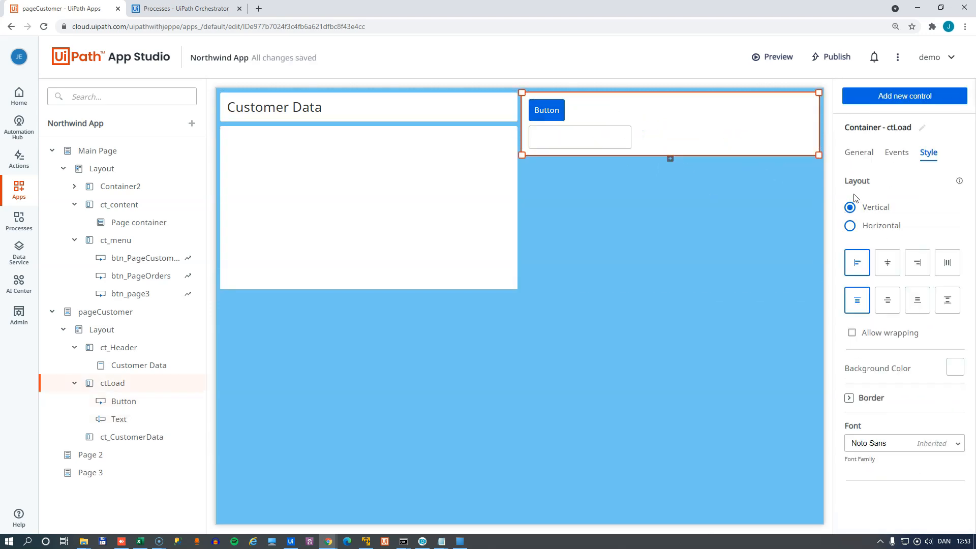
{"action": "left_click", "coordinate": [851, 226]}
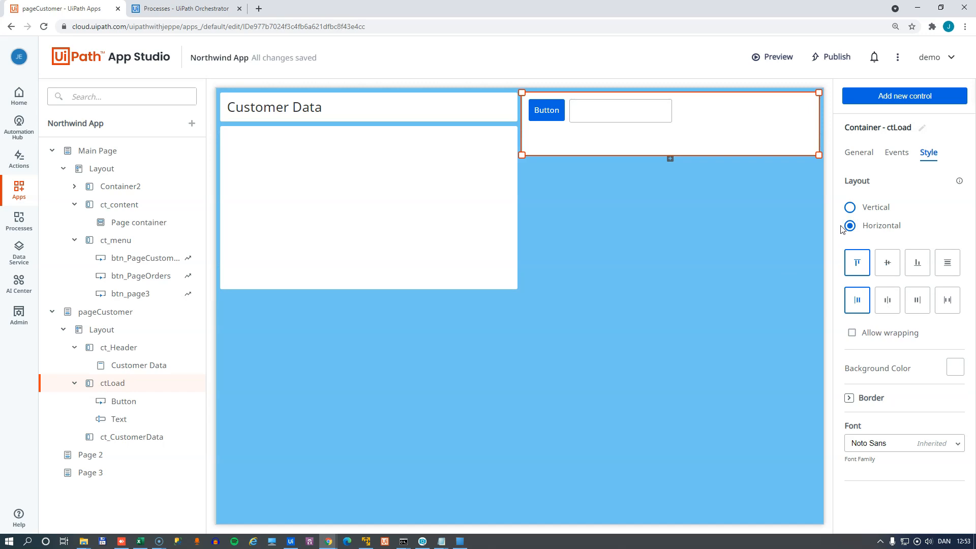
{"action": "left_click", "coordinate": [882, 265]}
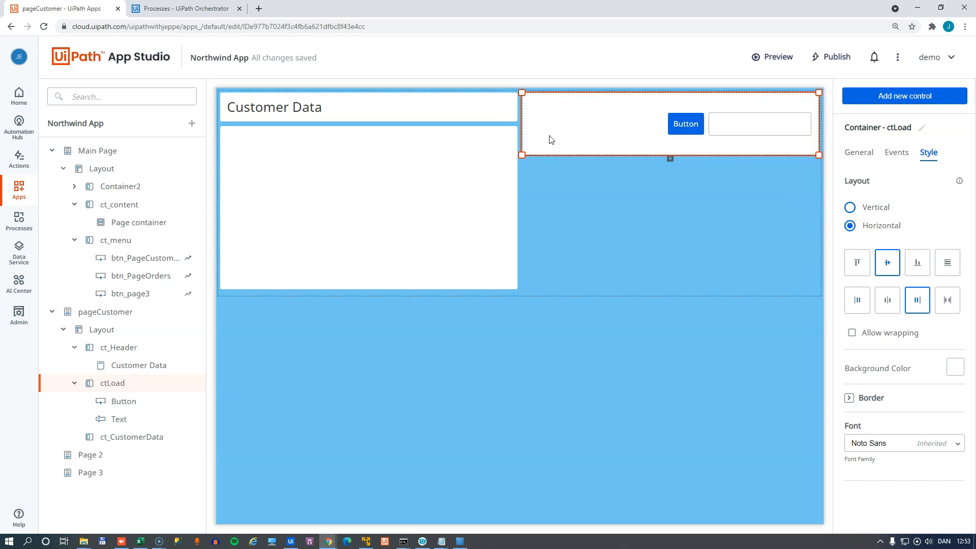
{"action": "left_click_drag", "start_coordinate": [522, 155], "coordinate": [522, 122]}
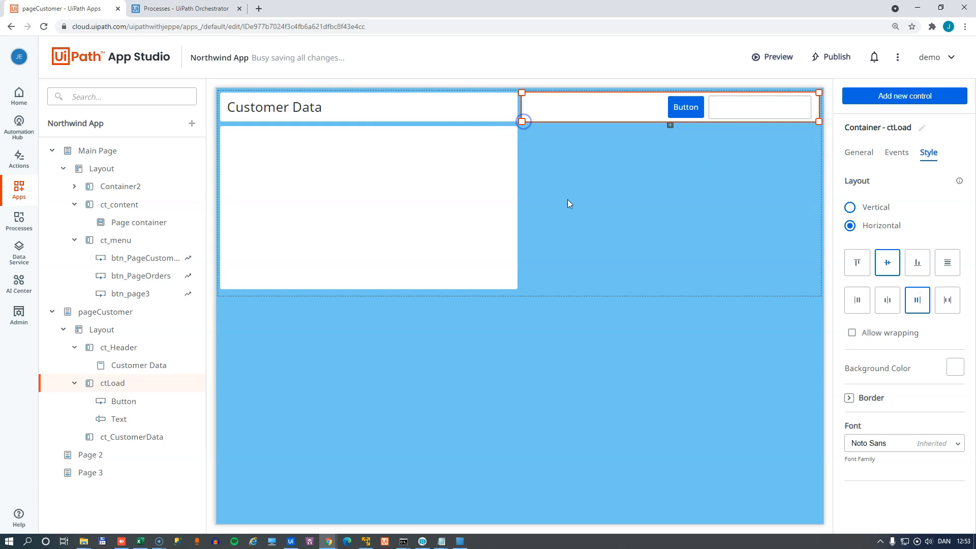
- Rename the textbox in ctLoad as txt_CustomerId
{"action": "left_click", "coordinate": [742, 106]}
{"action": "left_click", "coordinate": [906, 127]}
{"action": "type", "text": "txt_CustomerId"}
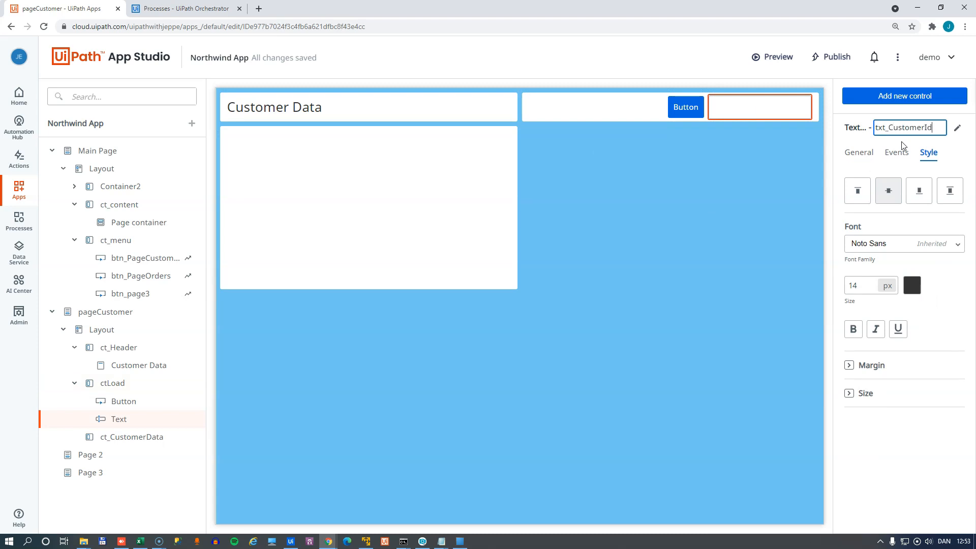
{"action": "key", "text": "Return"}
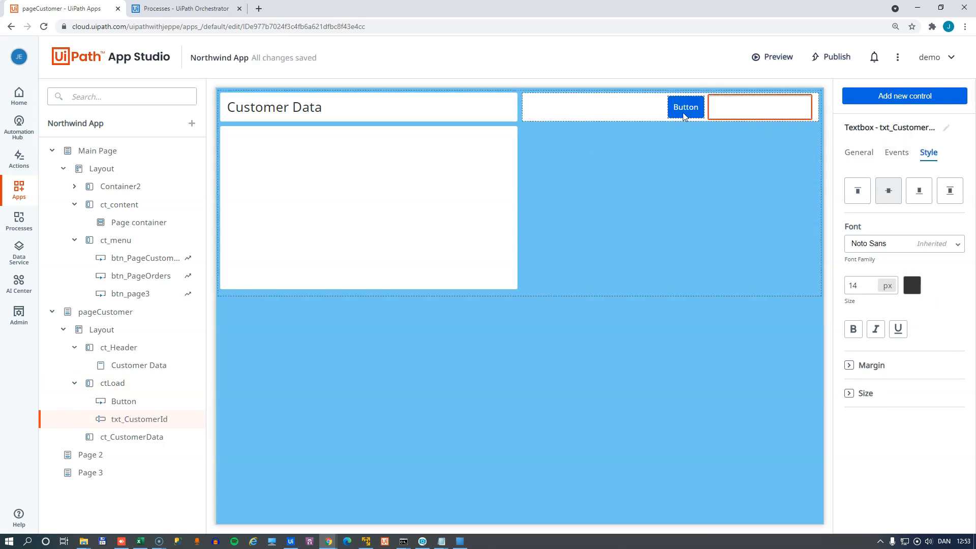
- Rename the button in ctLoad as btn_LoadCustomer and set its text to "Load Customer"
{"action": "left_click", "coordinate": [685, 109]}
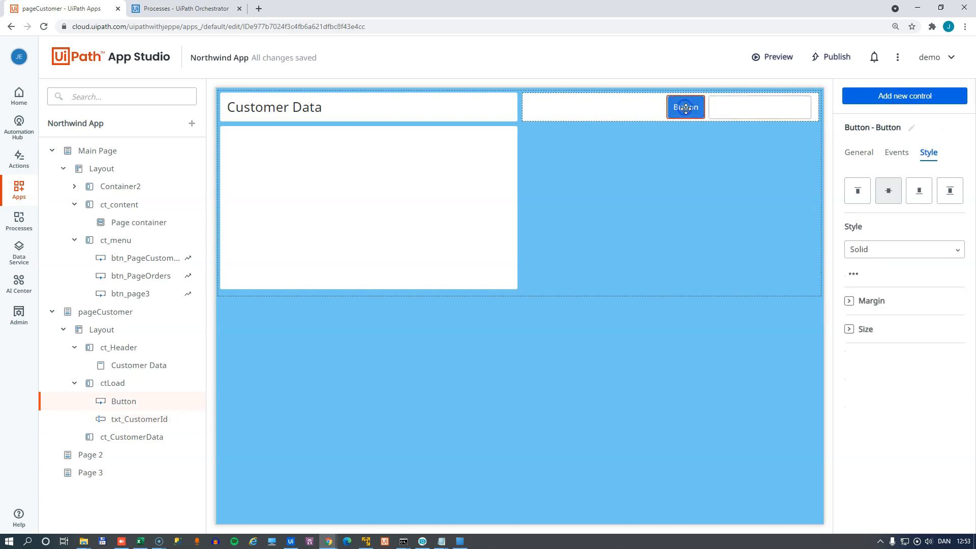
{"action": "left_click", "coordinate": [910, 127]}
{"action": "type", "text": "btn_LoadCustomer"}
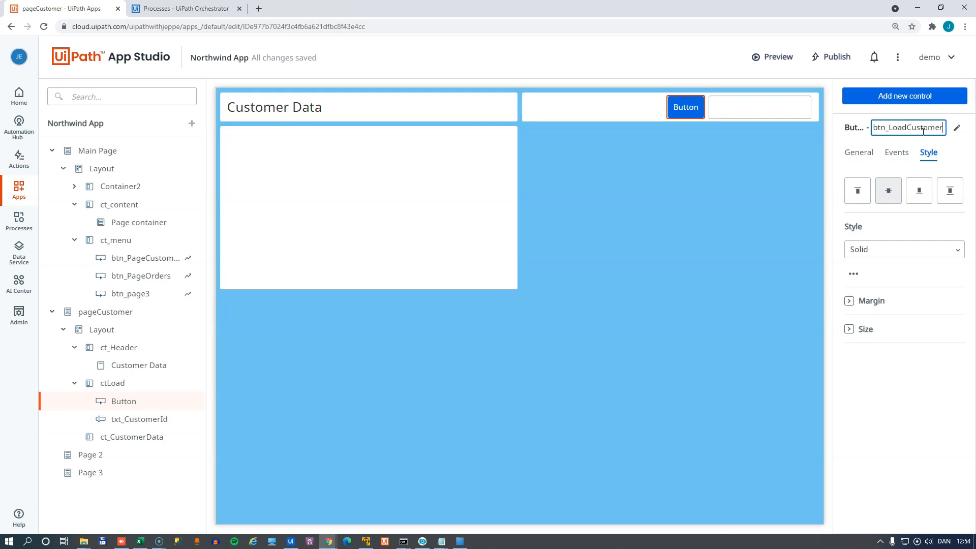
{"action": "key", "text": "Return"}
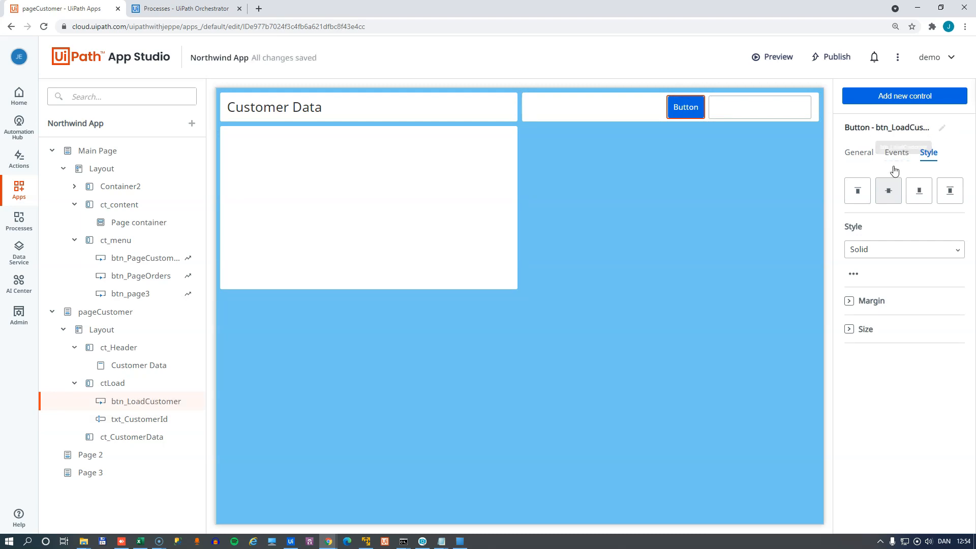
{"action": "left_click", "coordinate": [859, 152]}
{"action": "double_click", "coordinate": [859, 202]}
{"action": "type", "text": "Load Customer"}
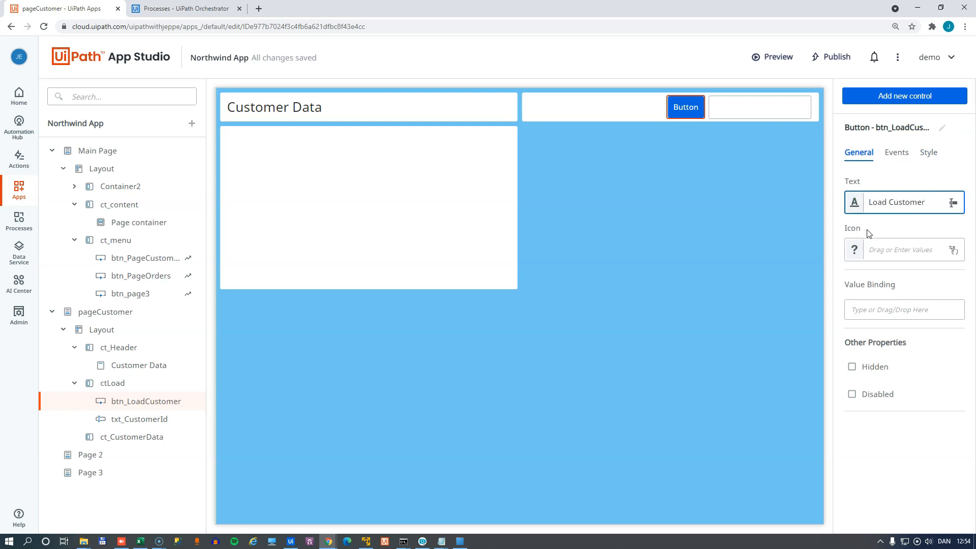
- Search the icons for "load" and give the Load Customer button the file_upload icon
{"action": "left_click", "coordinate": [897, 250]}
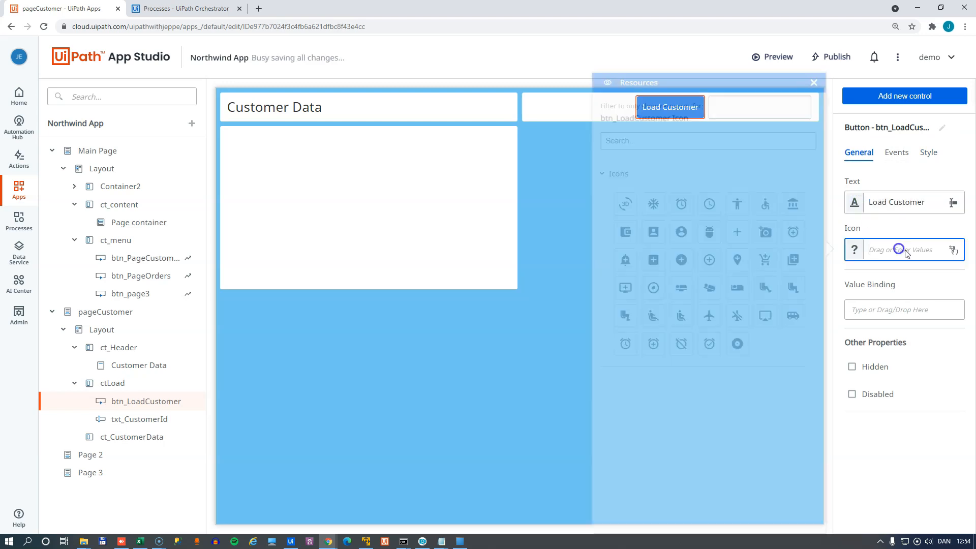
{"action": "left_click", "coordinate": [707, 146]}
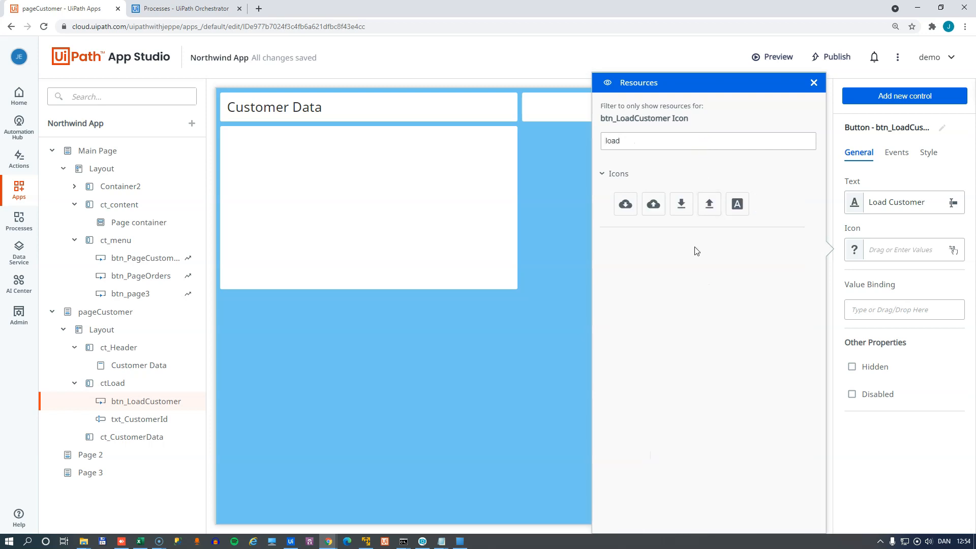
{"action": "left_click", "coordinate": [709, 206]}
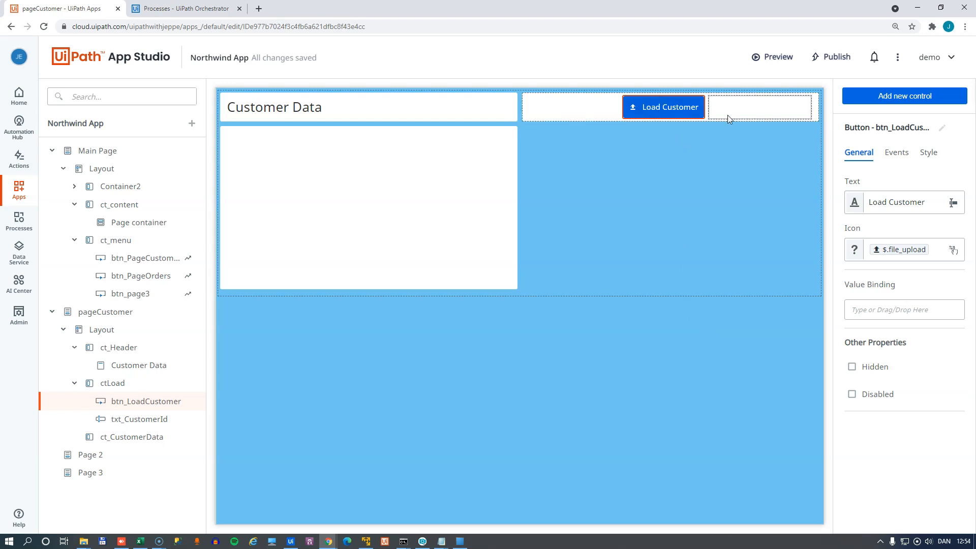
{"action": "left_click", "coordinate": [743, 115]}
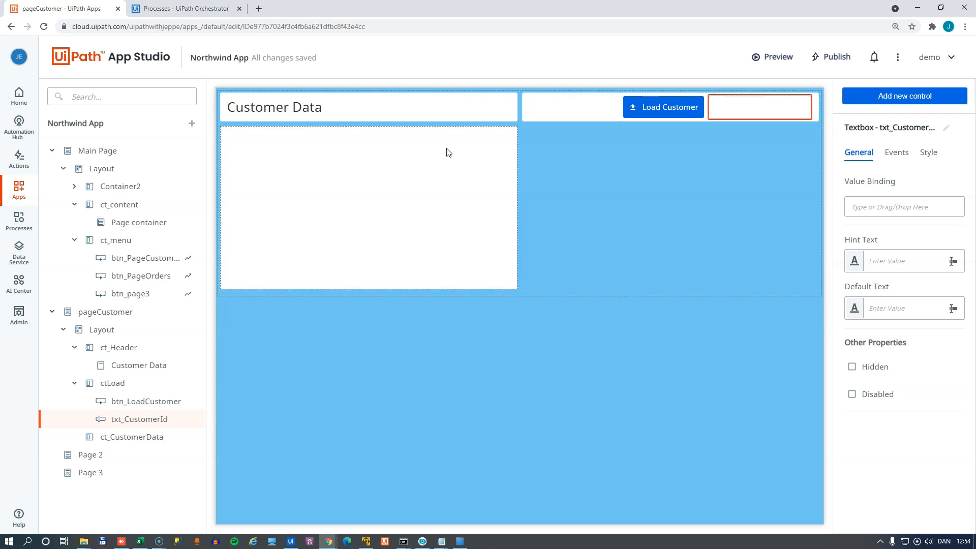
- Place a Label control in the ct_CustomerData container
{"action": "left_click", "coordinate": [430, 156]}
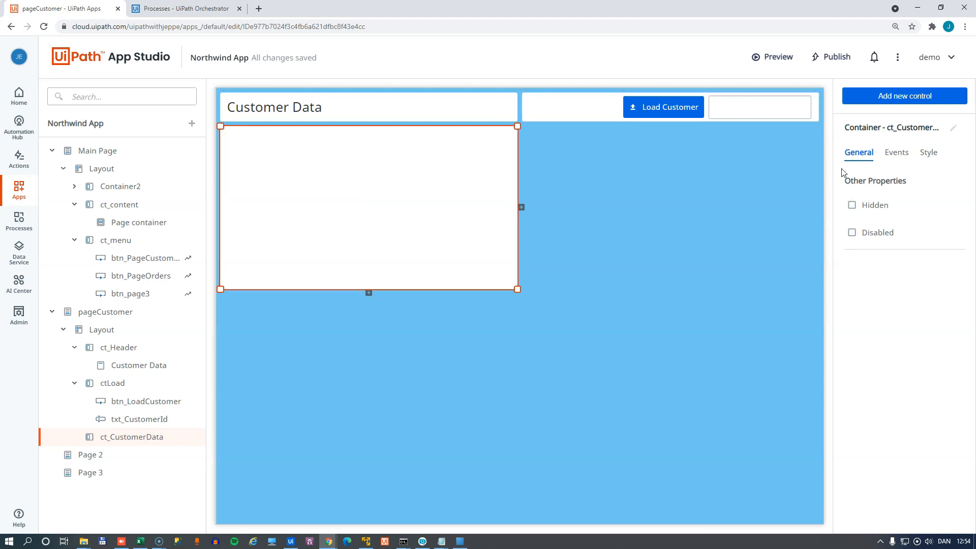
{"action": "left_click", "coordinate": [891, 97]}
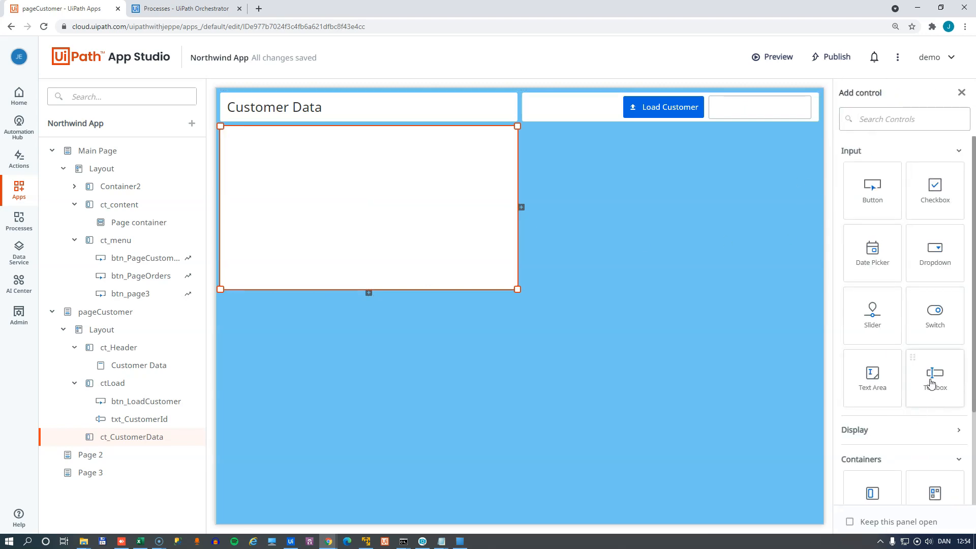
{"action": "left_click", "coordinate": [857, 430]}
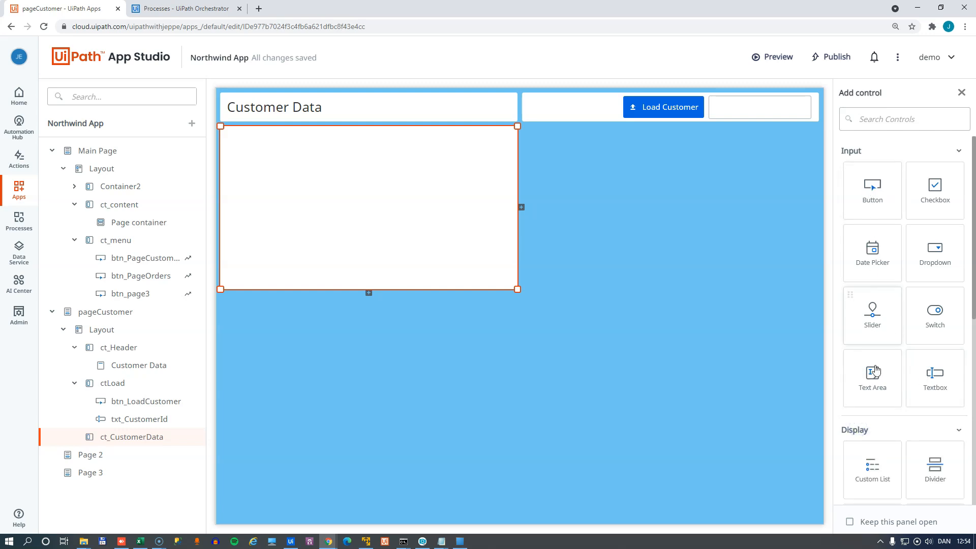
{"action": "left_click", "coordinate": [853, 151]}
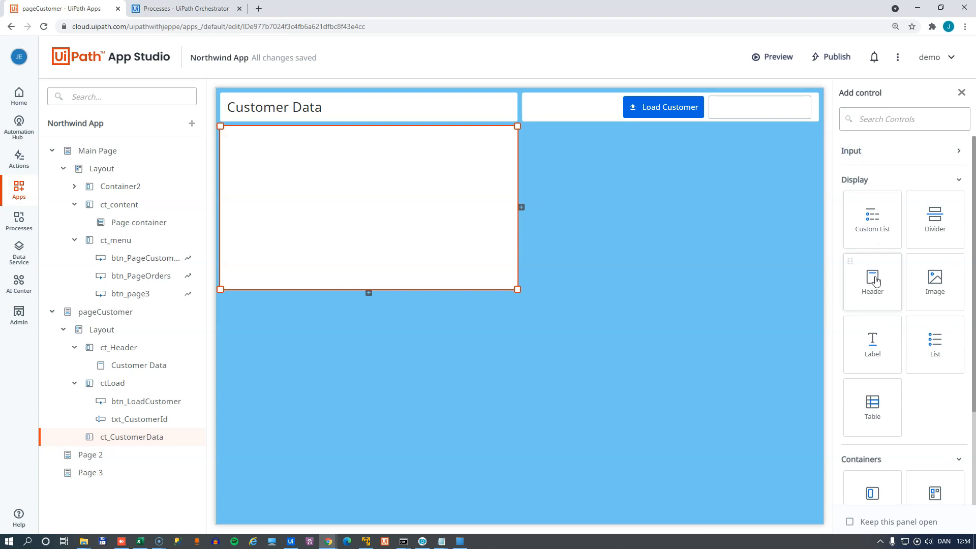
{"action": "left_click_drag", "start_coordinate": [874, 339], "coordinate": [409, 162]}
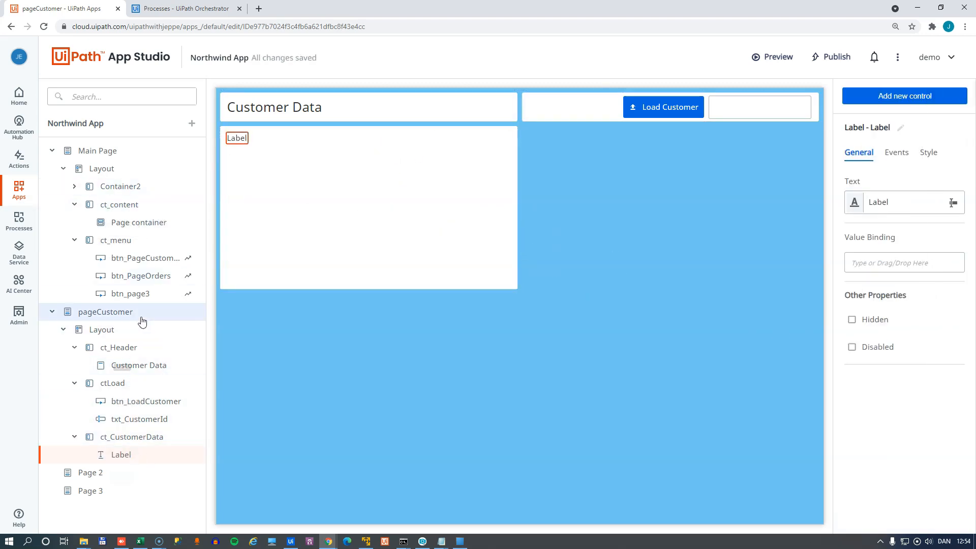
- Duplicate the label twice so that ct_CustomerData holds three labels
{"action": "right_click", "coordinate": [137, 454]}
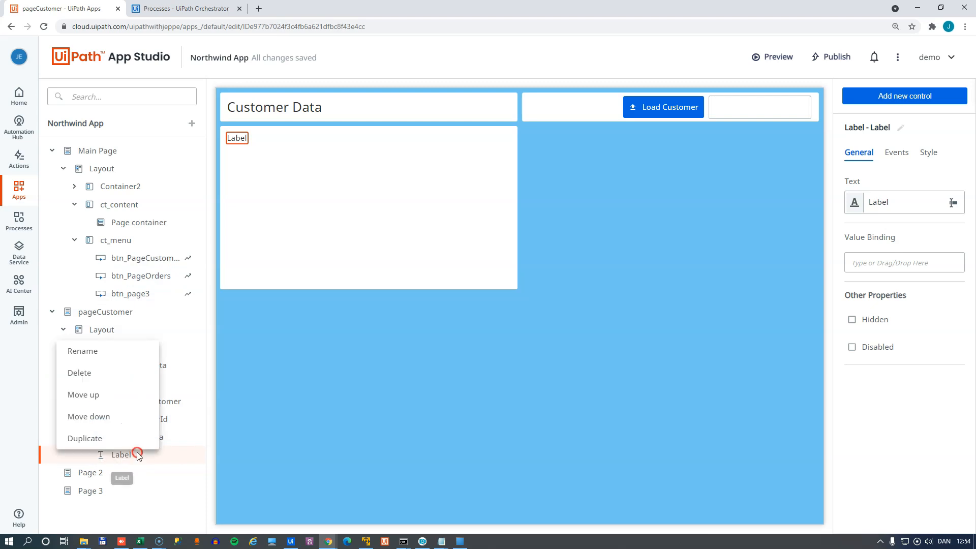
{"action": "left_click", "coordinate": [113, 438]}
{"action": "right_click", "coordinate": [123, 474]}
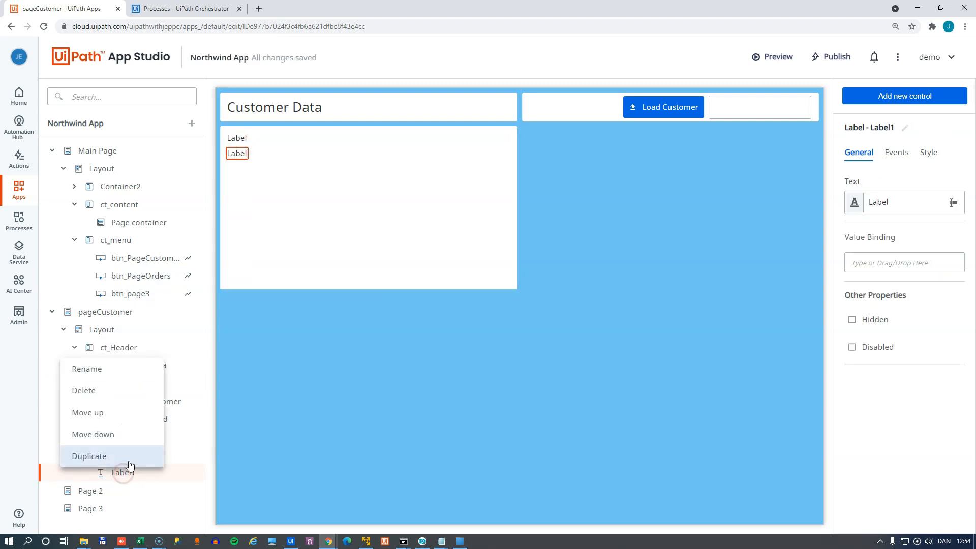
{"action": "left_click", "coordinate": [126, 462]}
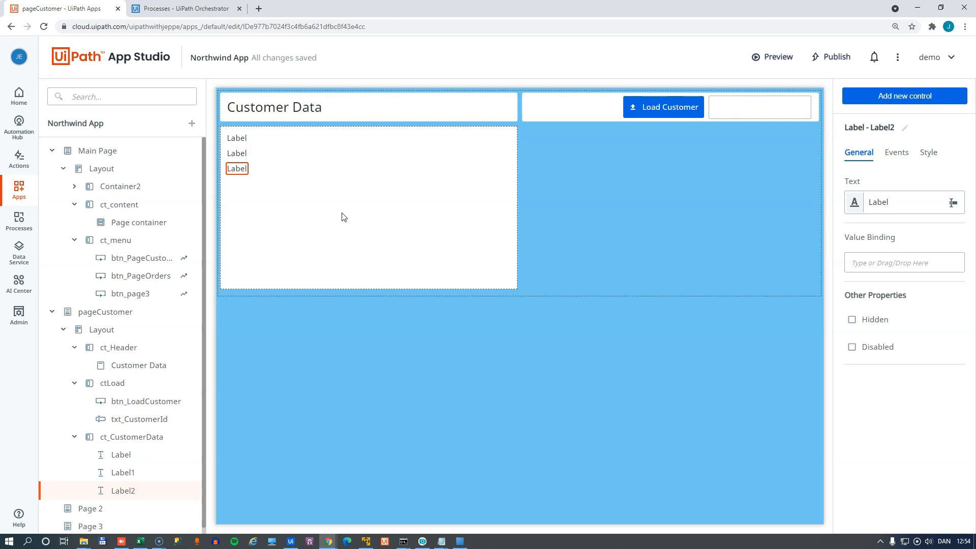
- Place a Textbox control under the first label in ct_CustomerData and stretch it across the container's width
{"action": "left_click", "coordinate": [878, 96]}
{"action": "left_click", "coordinate": [463, 224]}
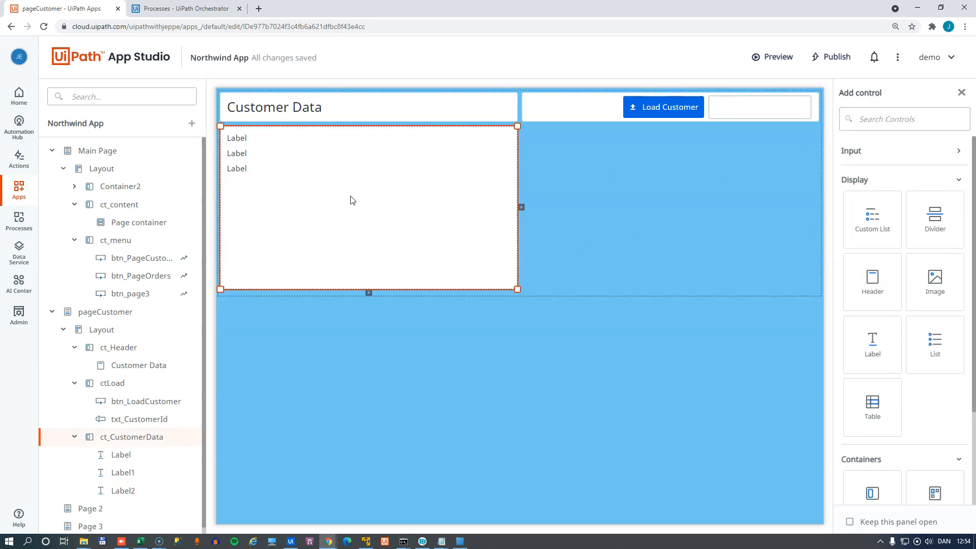
{"action": "left_click", "coordinate": [871, 160]}
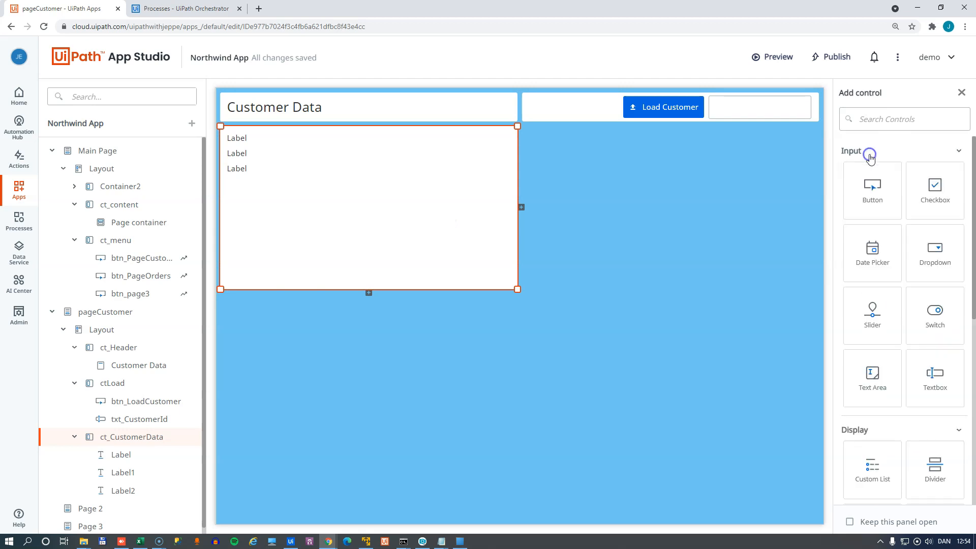
{"action": "left_click_drag", "start_coordinate": [940, 384], "coordinate": [297, 142]}
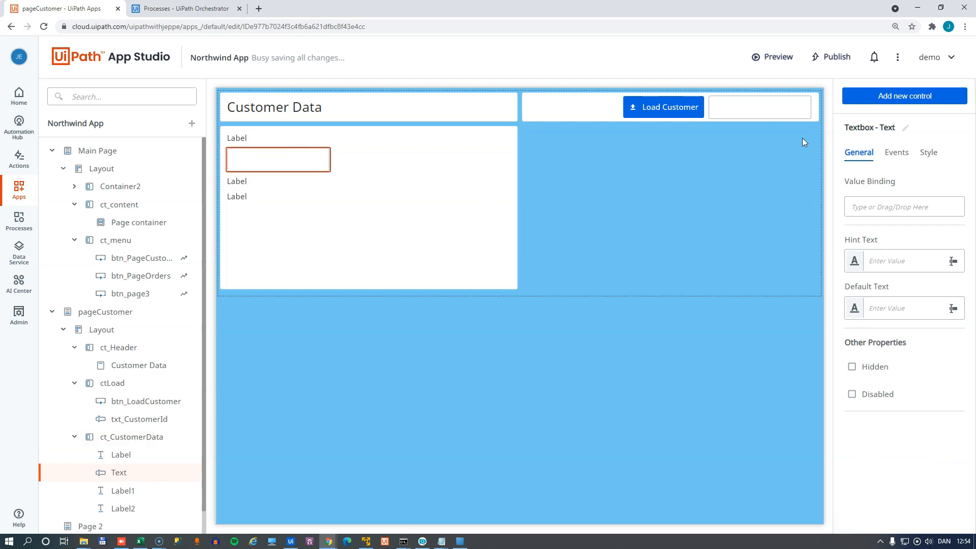
{"action": "left_click", "coordinate": [930, 157]}
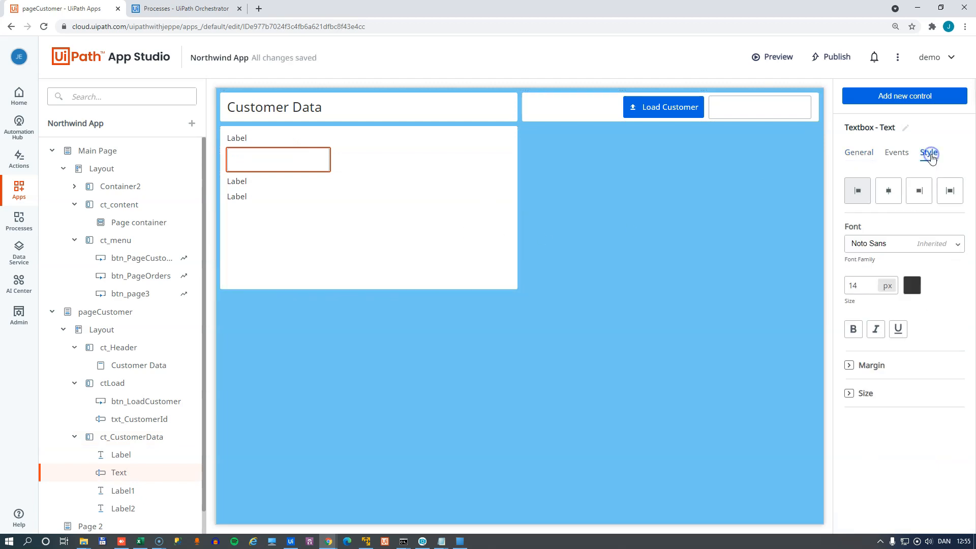
{"action": "left_click", "coordinate": [949, 192]}
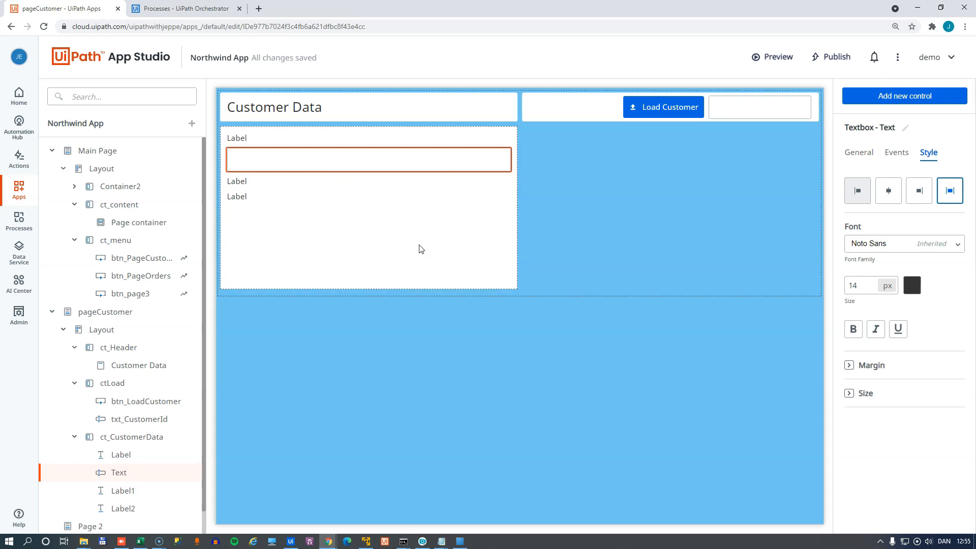
- Duplicate the stretched text box twice within ct_CustomerData
{"action": "scroll", "coordinate": [137, 290], "scroll_direction": "down", "scroll_amount": 1}
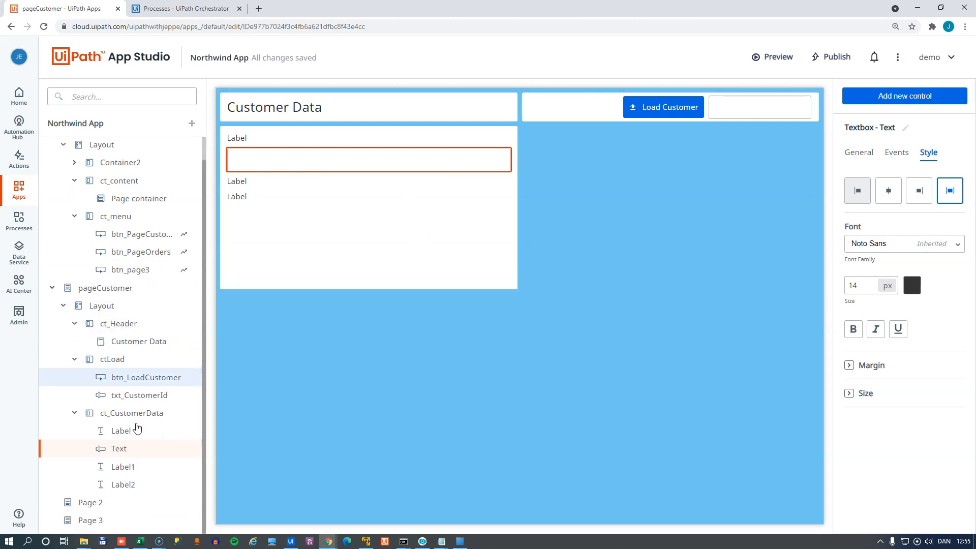
{"action": "right_click", "coordinate": [132, 450]}
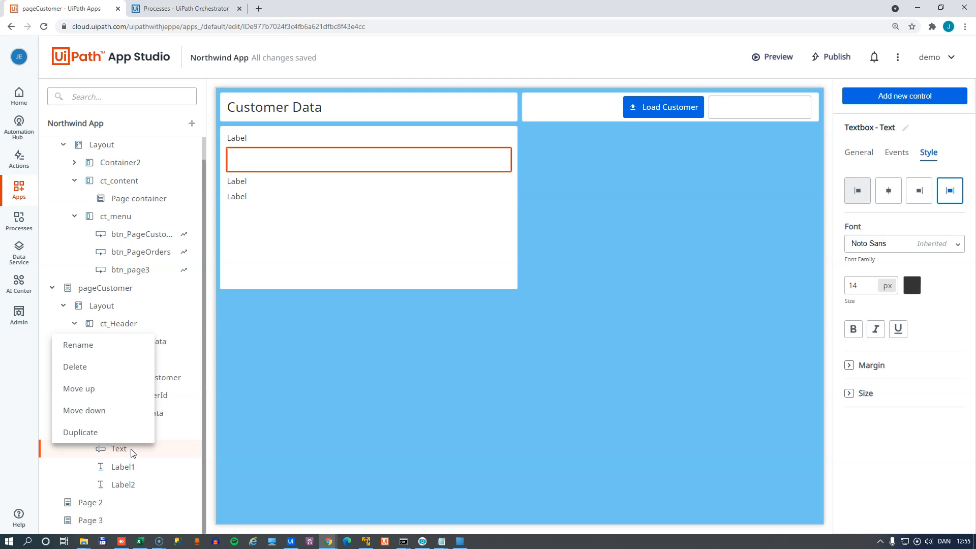
{"action": "left_click", "coordinate": [98, 432]}
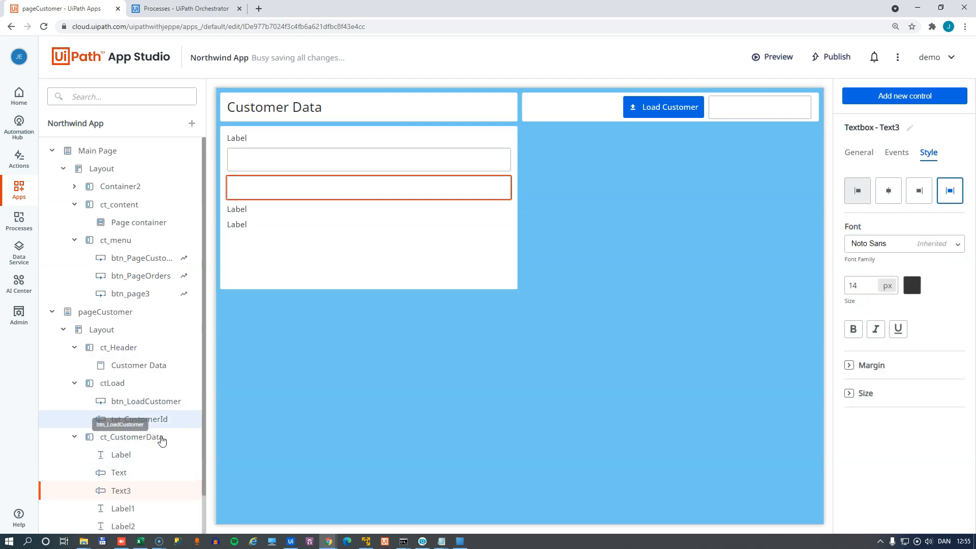
{"action": "right_click", "coordinate": [126, 491]}
{"action": "left_click", "coordinate": [127, 473]}
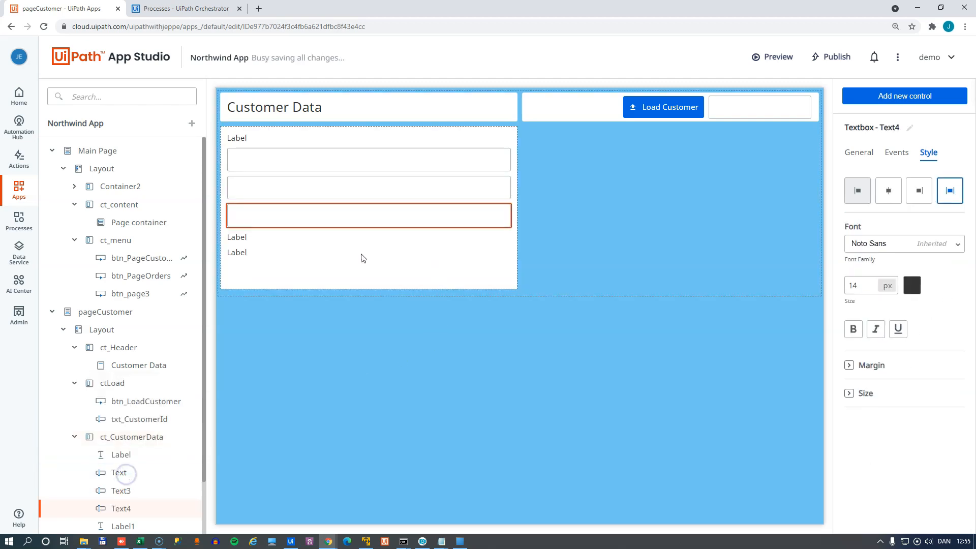
- Rearrange the duplicated text boxes so that each of the three labels has one text box below it
{"action": "left_click_drag", "start_coordinate": [308, 211], "coordinate": [302, 265]}
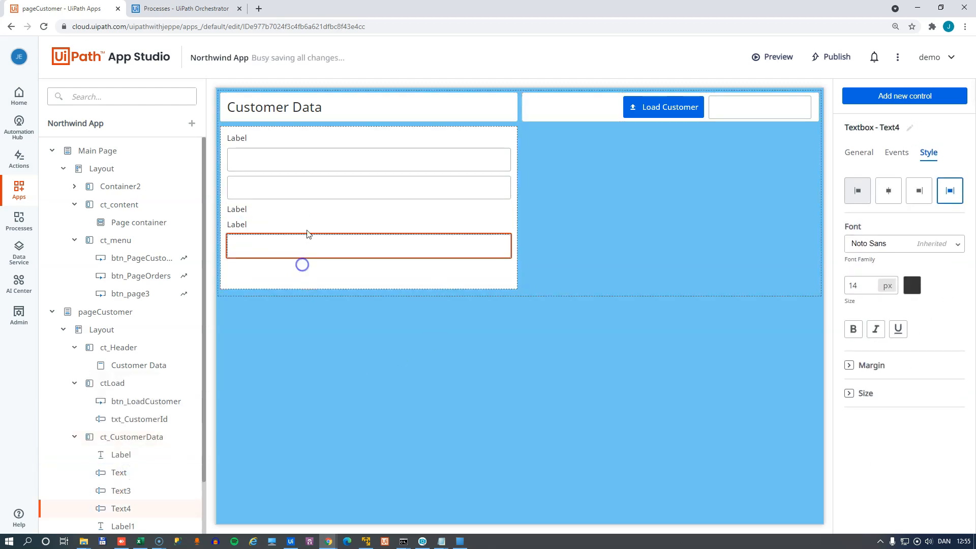
{"action": "left_click", "coordinate": [269, 192]}
{"action": "left_click_drag", "start_coordinate": [269, 193], "coordinate": [270, 214]}
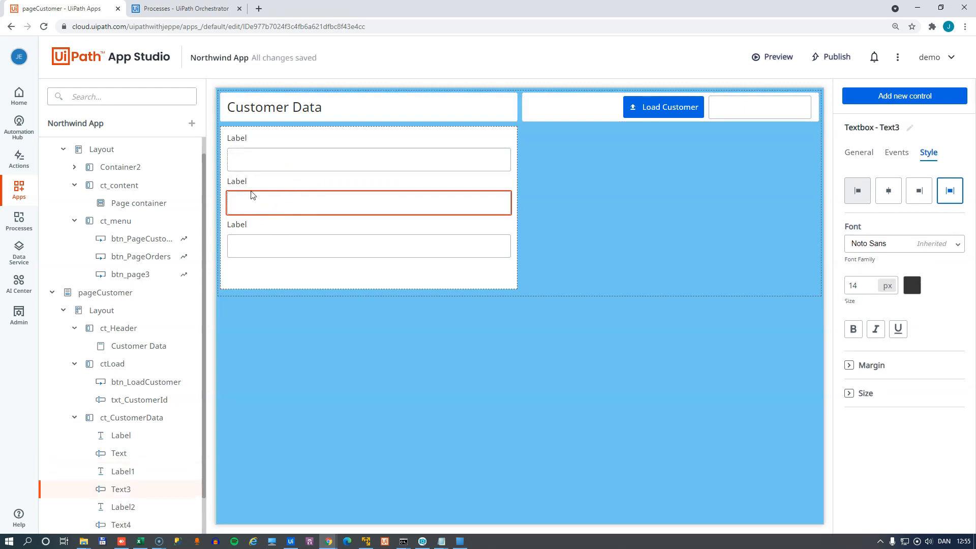
{"action": "left_click", "coordinate": [287, 274]}
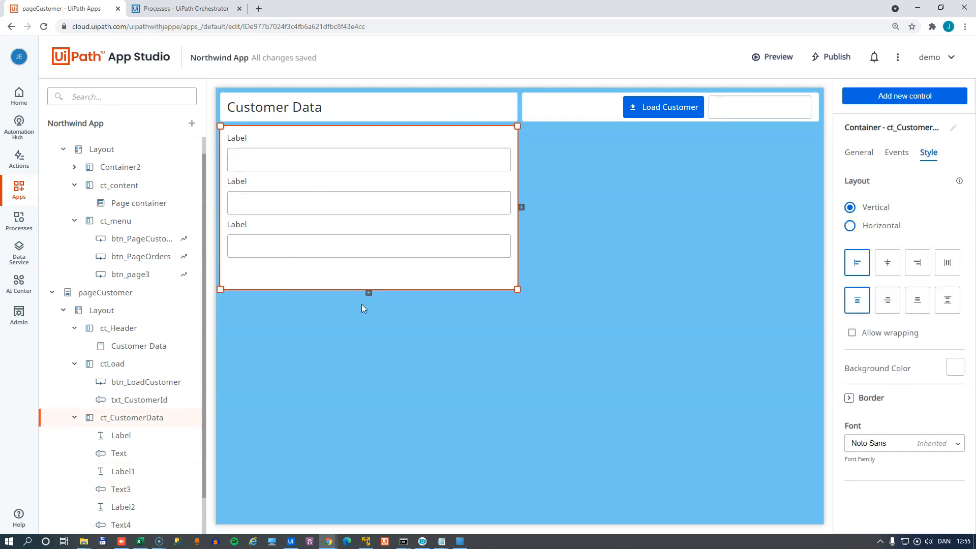
{"action": "left_click", "coordinate": [352, 278]}
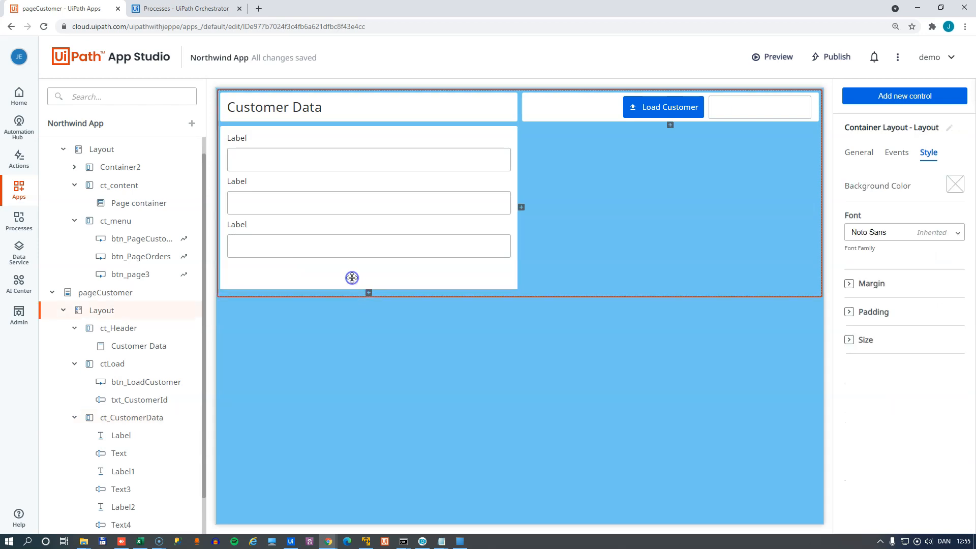
{"action": "left_click", "coordinate": [351, 278]}
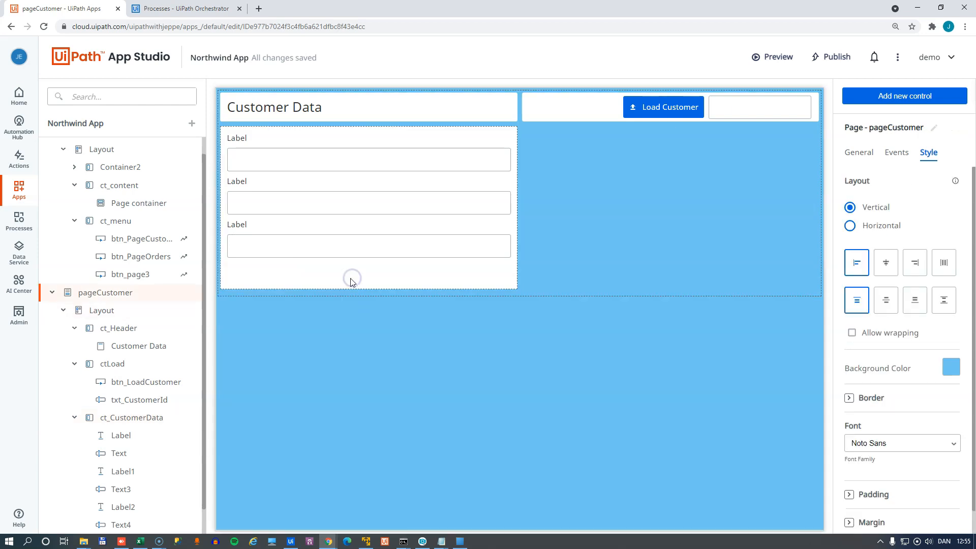
{"action": "left_click", "coordinate": [122, 294]}
{"action": "right_click", "coordinate": [123, 293]}
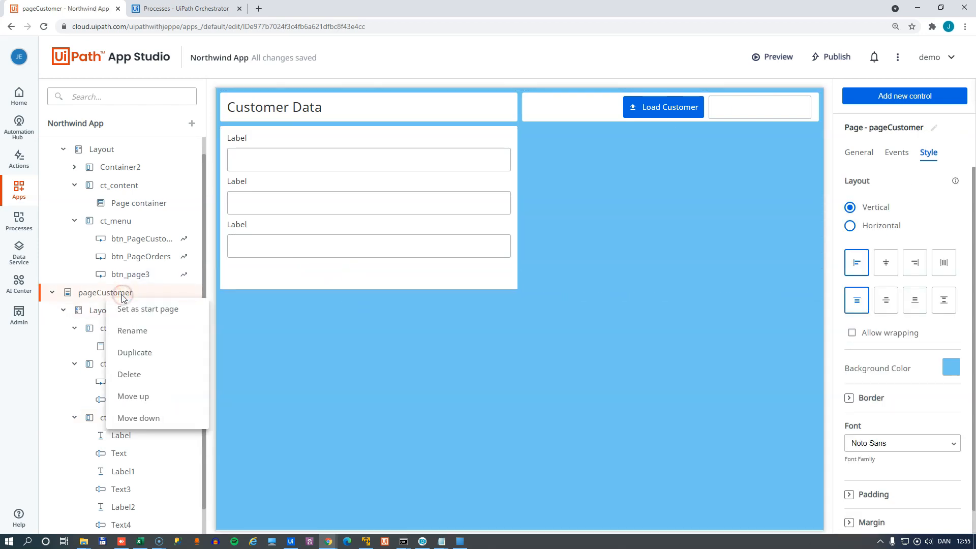
{"action": "left_click", "coordinate": [102, 290]}
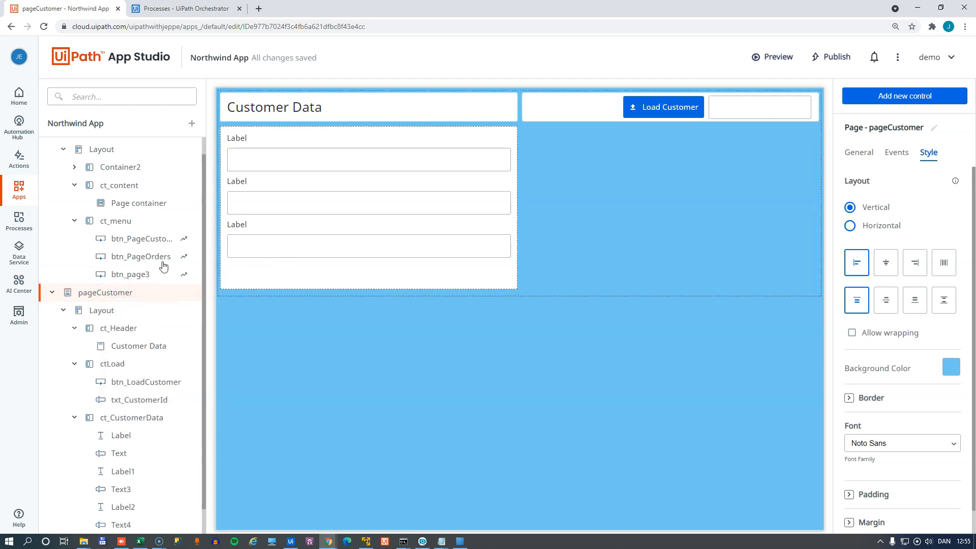
- Duplicate the ct_CustomerData container with its three label and text box pairs
{"action": "scroll", "coordinate": [158, 267], "scroll_direction": "down", "scroll_amount": 1}
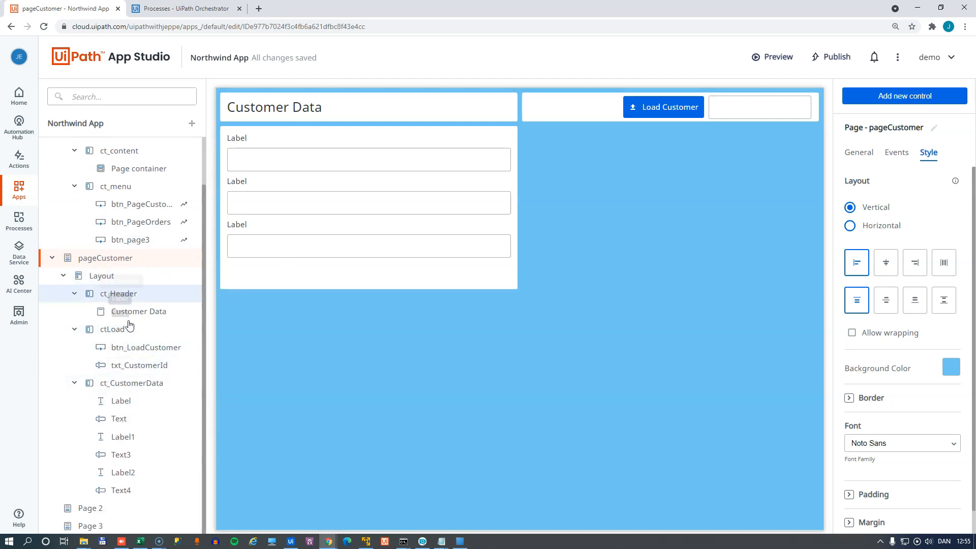
{"action": "left_click", "coordinate": [137, 385]}
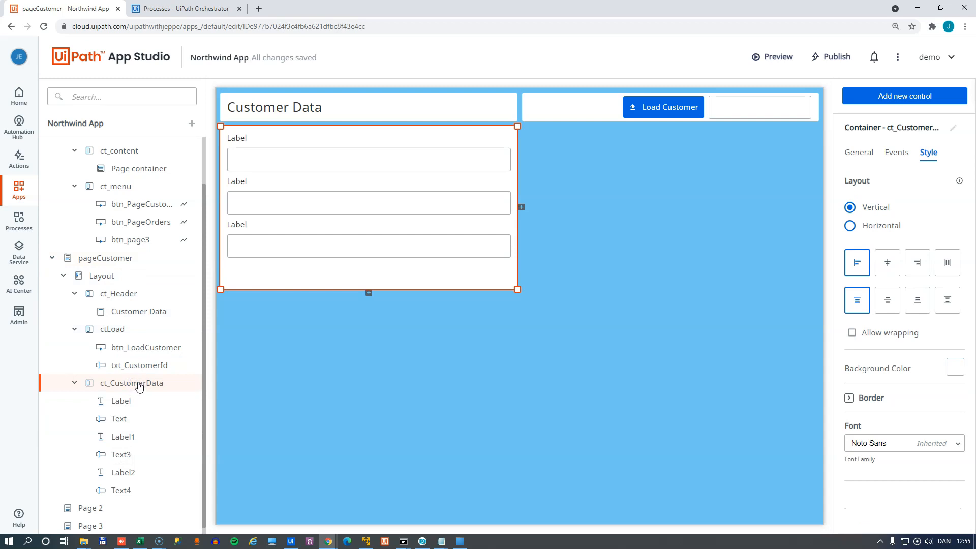
{"action": "right_click", "coordinate": [139, 391]}
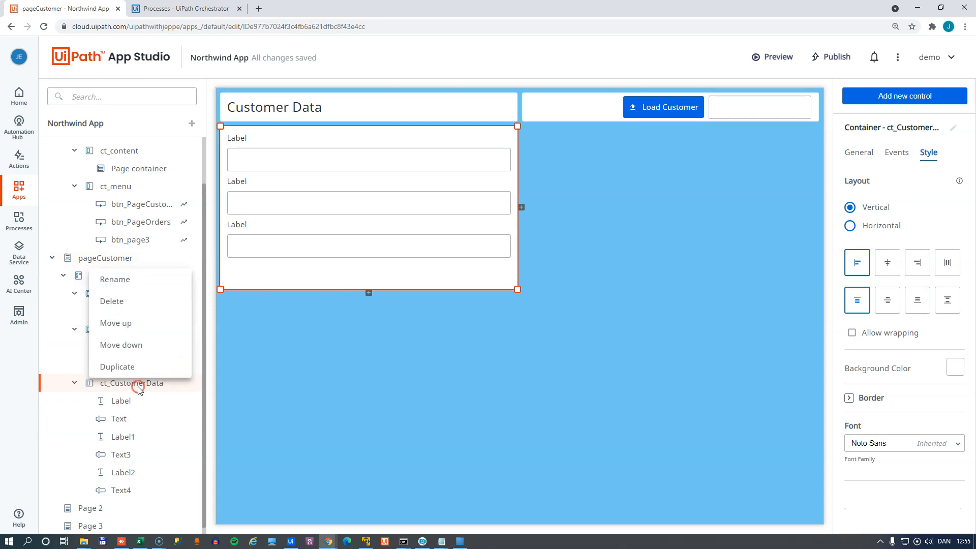
{"action": "left_click", "coordinate": [141, 368]}
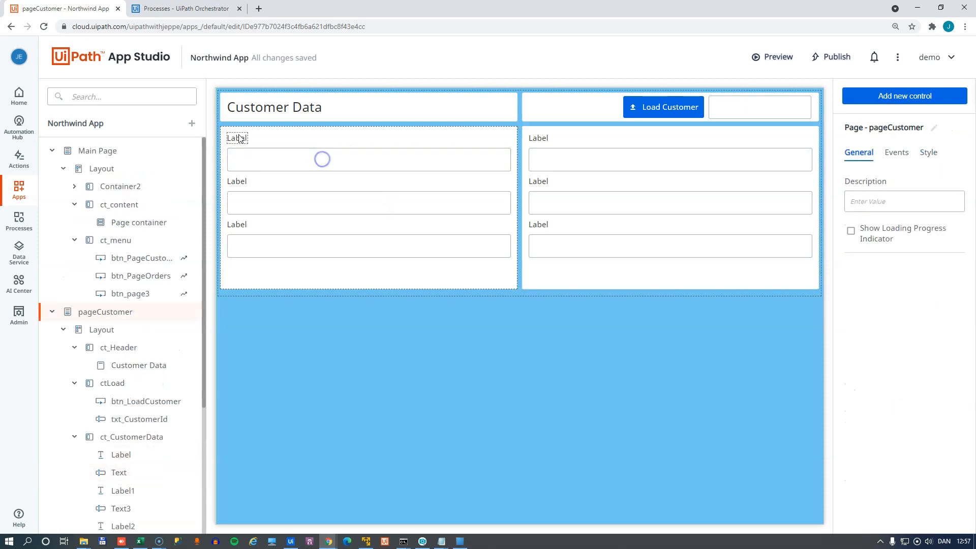
- Rename the first label lblCustomerId with the text "CustomerId" and name the text box below it txtCustomerId
{"action": "left_click", "coordinate": [237, 138]}
{"action": "left_click", "coordinate": [933, 128]}
{"action": "type", "text": "lblCustomerId"}
{"action": "key", "text": "Return"}
{"action": "left_click", "coordinate": [859, 197]}
{"action": "type", "text": "CustomerId"}
{"action": "left_click", "coordinate": [466, 162]}
{"action": "left_click_drag", "start_coordinate": [890, 202], "coordinate": [838, 202]}
{"action": "left_click", "coordinate": [907, 129]}
{"action": "type", "text": "txtCustomerId"}
- Rename the second label lblCompanyName with the text "Company Name" and name its text box txtCompanyName
{"action": "left_click", "coordinate": [238, 181]}
{"action": "left_click", "coordinate": [905, 131]}
{"action": "type", "text": "lblCompanyNameCompany Name"}
{"action": "left_click", "coordinate": [466, 204]}
{"action": "left_click", "coordinate": [907, 129]}
{"action": "type", "text": "txtCompanyName"}
- Rename the third label lblContact with the text "Contact" and name its text box txtContact
{"action": "left_click", "coordinate": [237, 225]}
{"action": "left_click", "coordinate": [913, 129]}
{"action": "type", "text": "lblContactContact"}
{"action": "left_click", "coordinate": [466, 246]}
{"action": "type", "text": "txtContact"}
- In the duplicated container, rename the first two labels lblAddress and lblCity with the texts "Address" and "City"
{"action": "left_click", "coordinate": [539, 138]}
{"action": "type", "text": "lblAddressAddress"}
{"action": "left_click", "coordinate": [538, 181]}
{"action": "left_click", "coordinate": [907, 128]}
{"action": "type", "text": "lblCityCity"}
- Name the text boxes below the Address and City labels txtAddress and txtCity
{"action": "left_click", "coordinate": [560, 159]}
{"action": "left_click", "coordinate": [907, 128]}
{"action": "type", "text": "txtAddress"}
{"action": "left_click", "coordinate": [560, 204]}
{"action": "type", "text": "txtCity"}
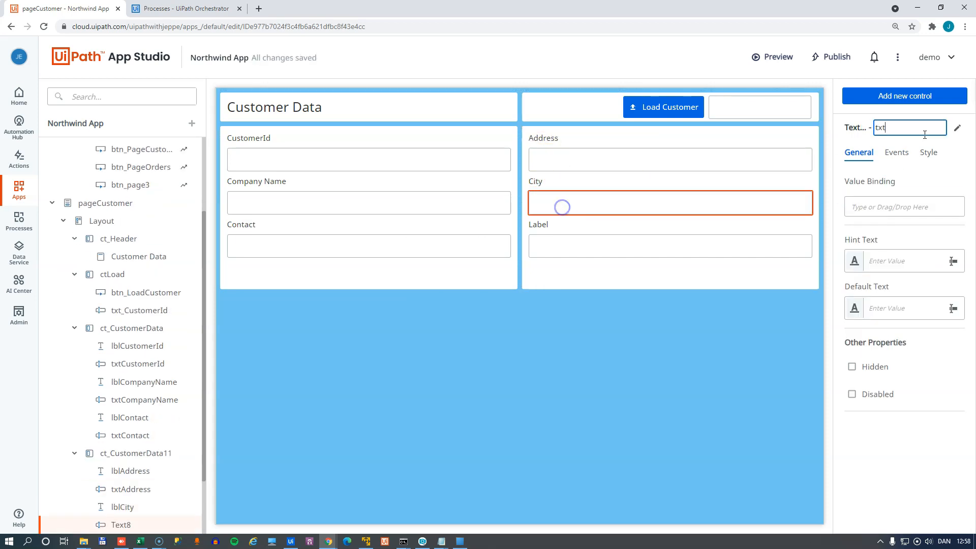
- Rename the duplicated container's last label lblCountry with the text "Country" and name its text box txtCountry
{"action": "left_click", "coordinate": [590, 222]}
{"action": "left_click", "coordinate": [907, 128]}
{"action": "type", "text": "lblCountry"}
{"action": "left_click_drag", "start_coordinate": [890, 202], "coordinate": [860, 201]}
{"action": "type", "text": "Country"}
{"action": "left_click", "coordinate": [560, 246]}
{"action": "left_click", "coordinate": [919, 128]}
{"action": "type", "text": "txtCountry"}
{"action": "left_click", "coordinate": [651, 329]}
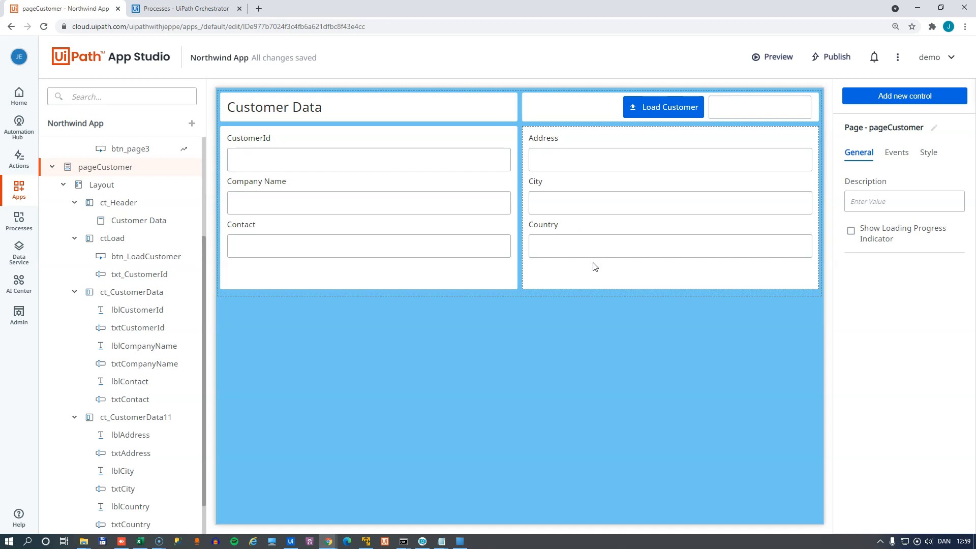
- Create a rule for the click event of btn_LoadCustomer with a Start process action
{"action": "left_click", "coordinate": [668, 108]}
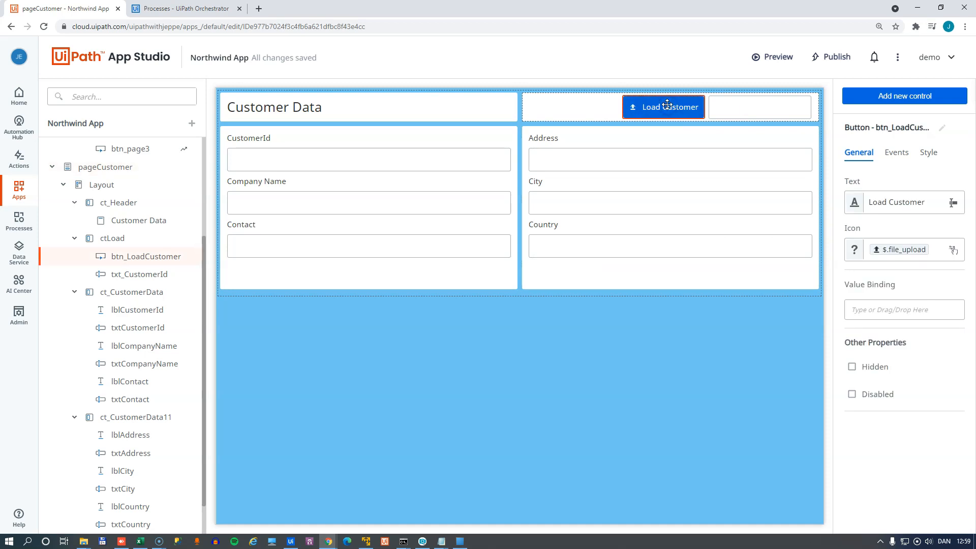
{"action": "left_click", "coordinate": [897, 159]}
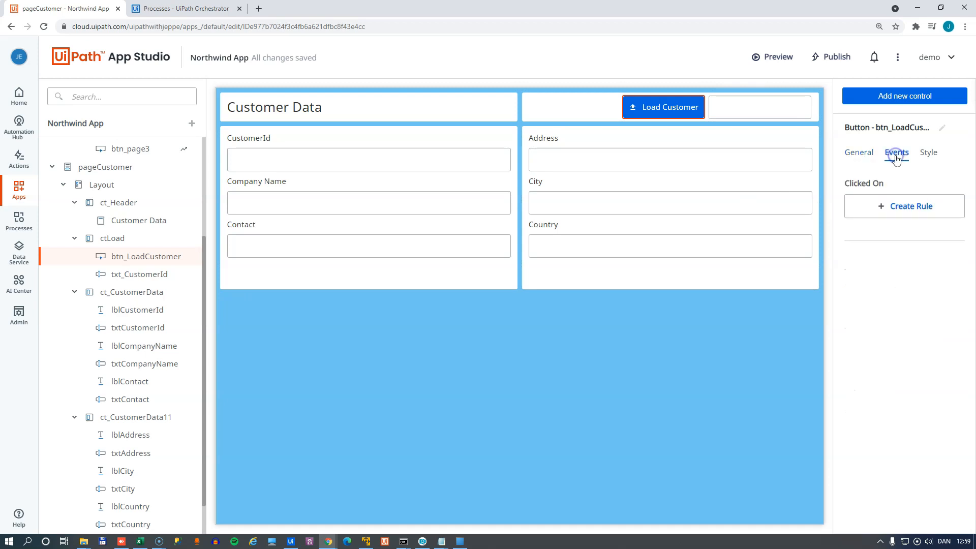
{"action": "left_click", "coordinate": [894, 208]}
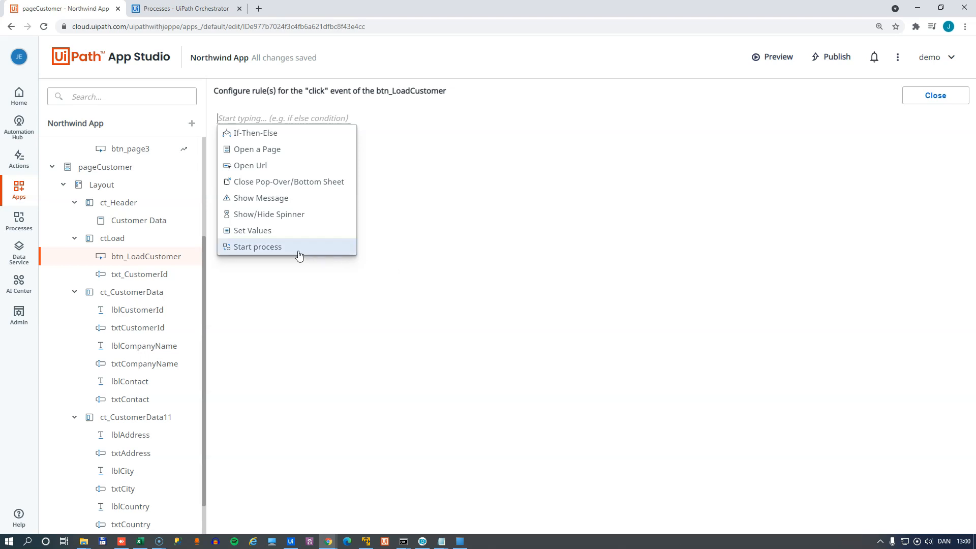
{"action": "left_click", "coordinate": [266, 248]}
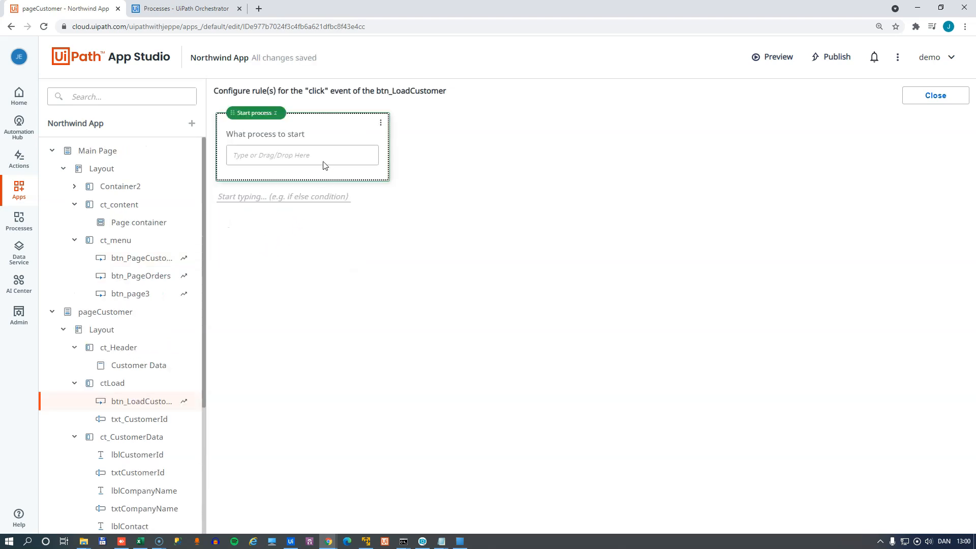
- Begin adding a process resource for the Start process action, using the demo orchestrator as the source
{"action": "left_click", "coordinate": [273, 157]}
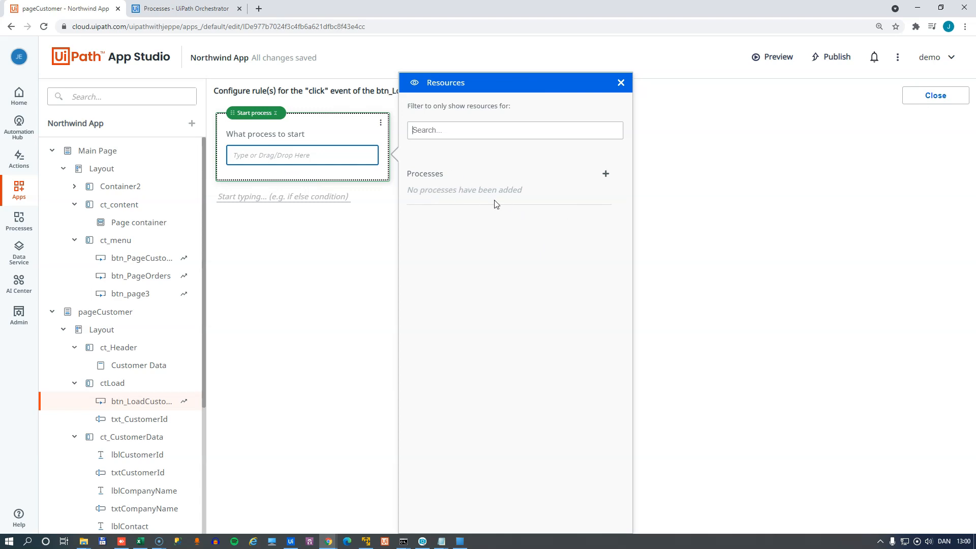
{"action": "left_click", "coordinate": [606, 174]}
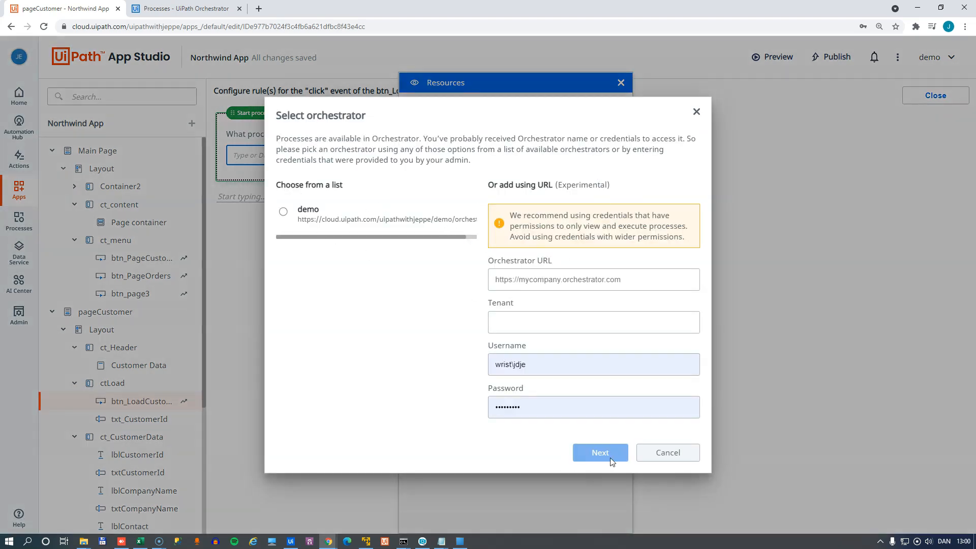
{"action": "left_click", "coordinate": [283, 212]}
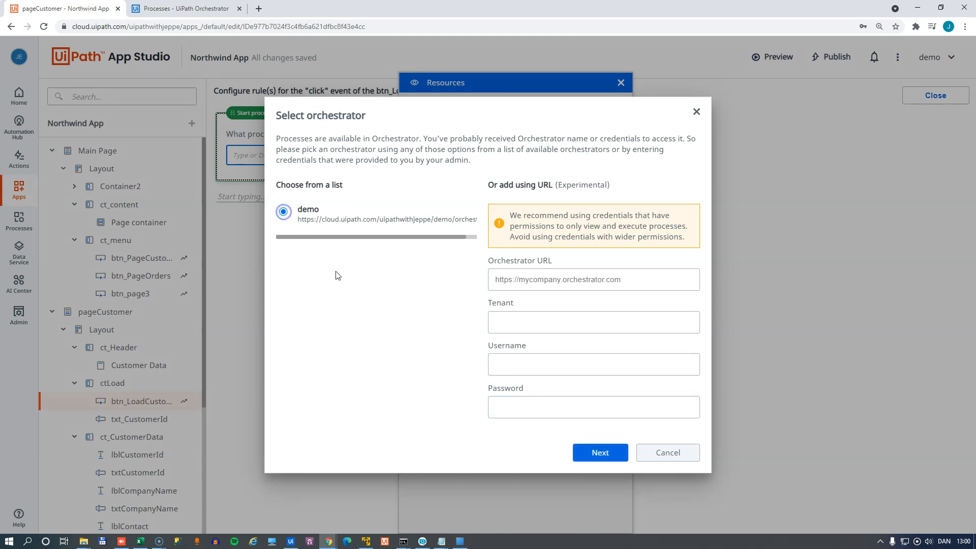
{"action": "left_click", "coordinate": [596, 452]}
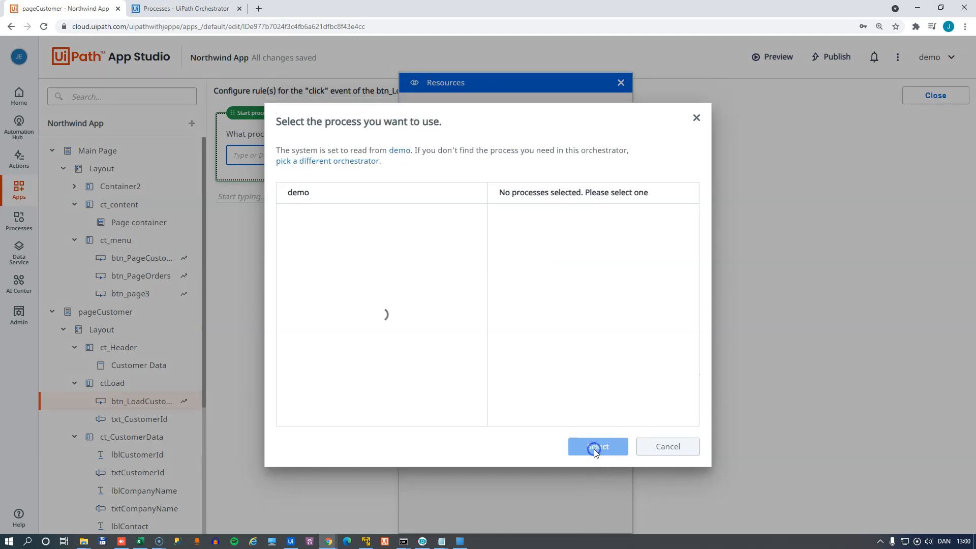
- Add the Get Customer Data and Get Customer Orders processes from the orchestrator's Apps folder
{"action": "left_click", "coordinate": [291, 237]}
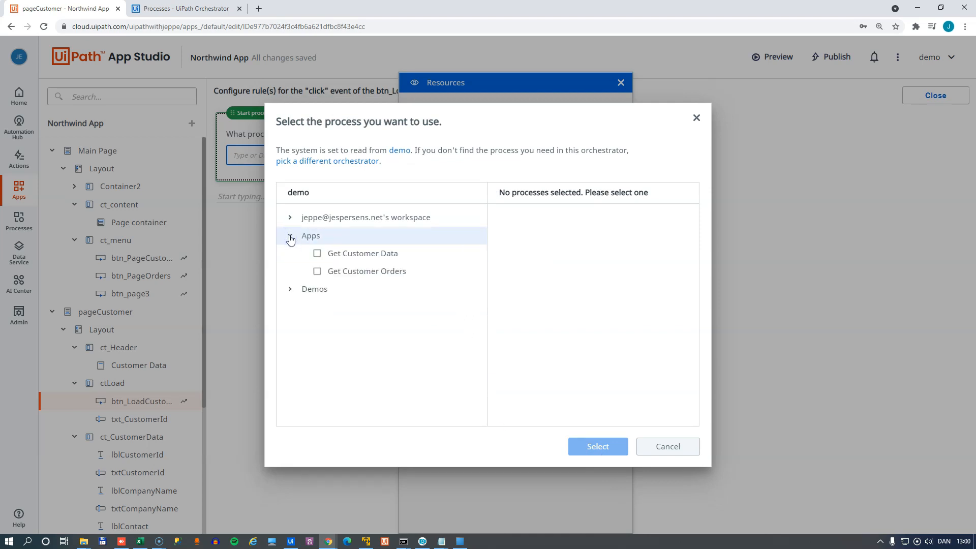
{"action": "left_click", "coordinate": [317, 254]}
{"action": "left_click", "coordinate": [318, 271]}
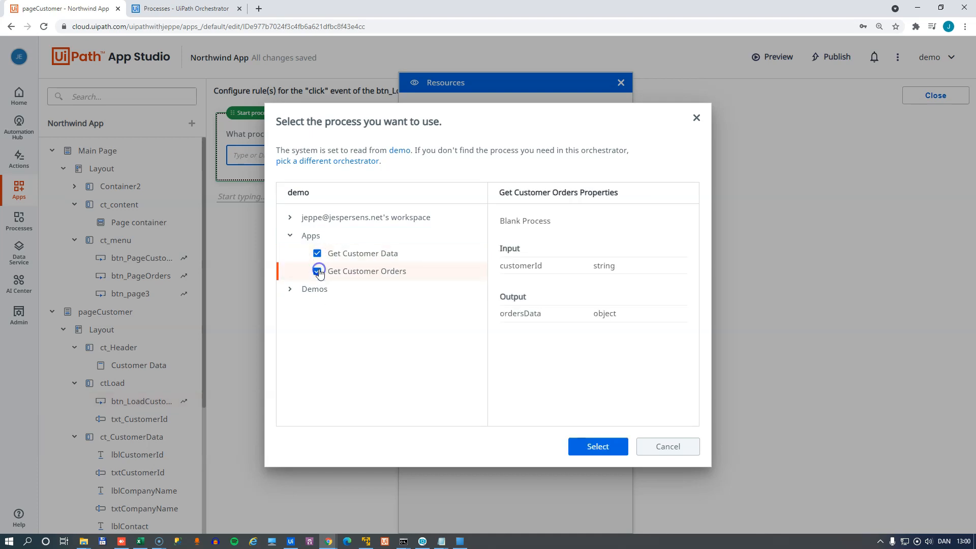
{"action": "left_click", "coordinate": [599, 448]}
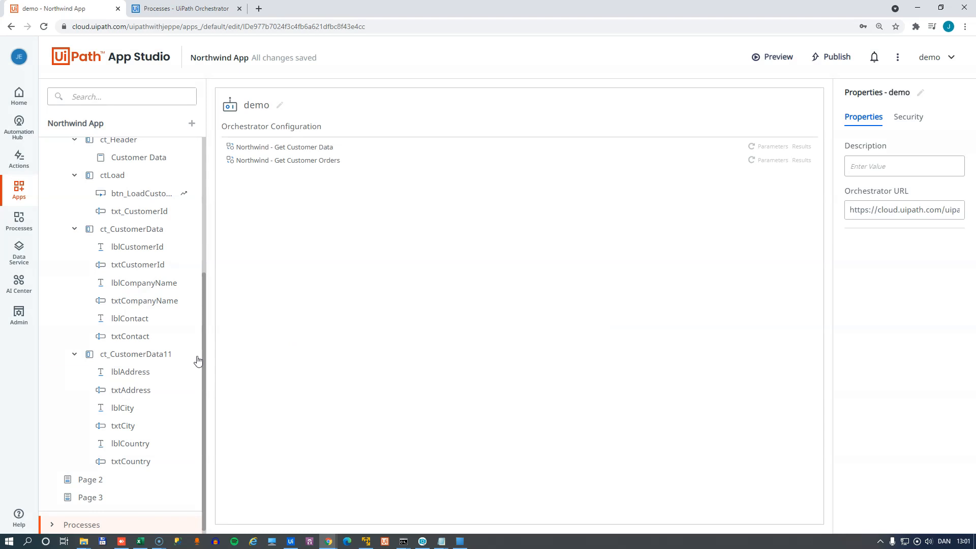
- Collapse the Main Page and pageCustomer branches in the Northwind App tree
{"action": "scroll", "coordinate": [196, 362], "scroll_direction": "up", "scroll_amount": 5}
{"action": "left_click", "coordinate": [52, 151]}
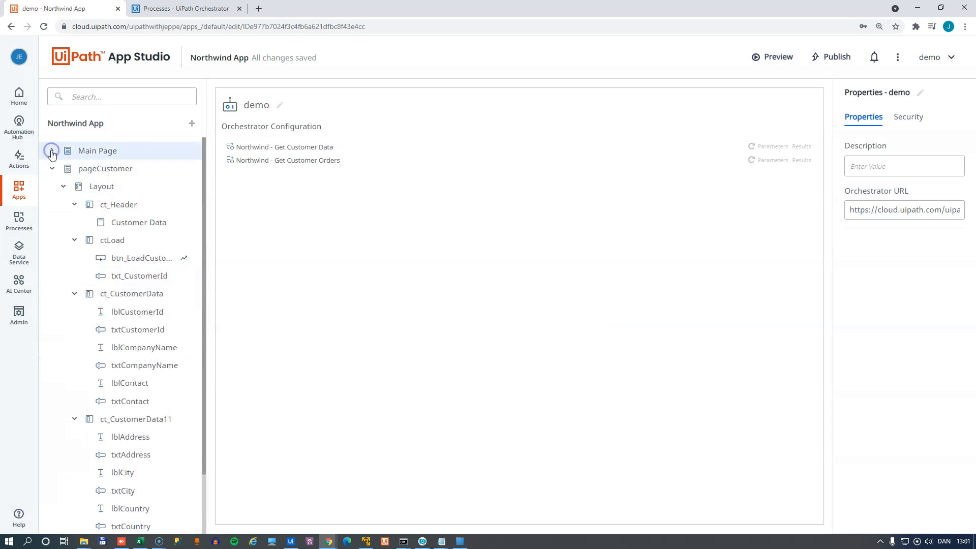
{"action": "left_click", "coordinate": [52, 169]}
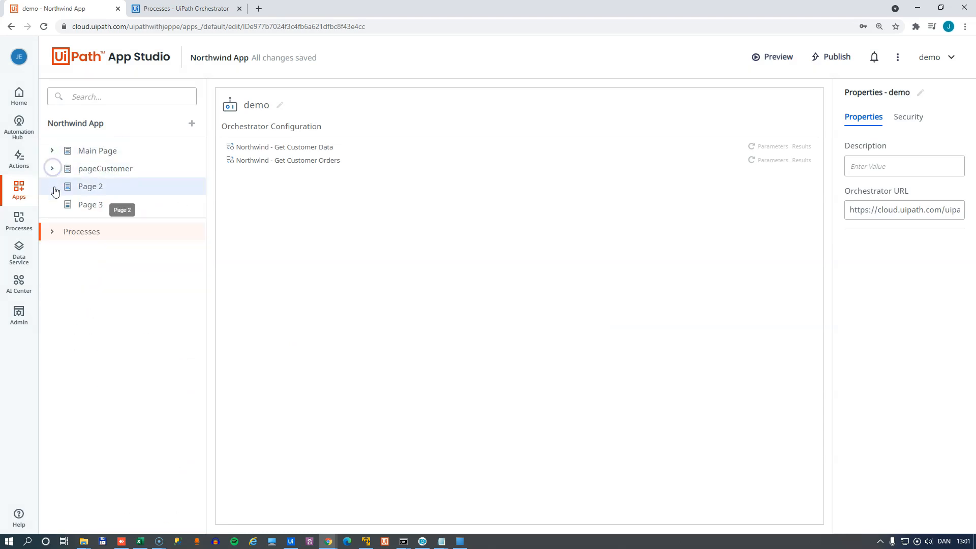
- Set Get Customer Data as the process to start in the Load Customer button's click rule and run it Unattended
{"action": "left_click", "coordinate": [52, 232]}
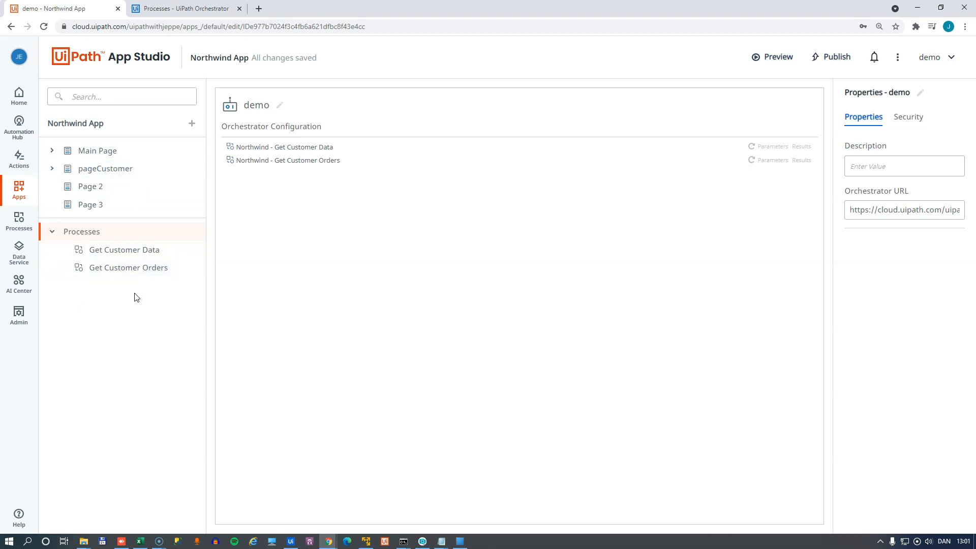
{"action": "left_click", "coordinate": [94, 175]}
{"action": "left_click", "coordinate": [675, 107]}
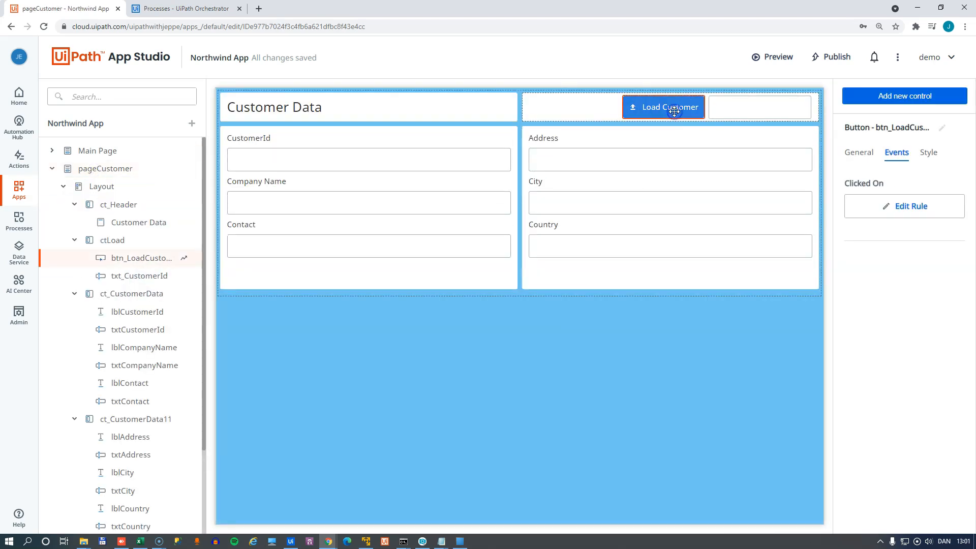
{"action": "left_click", "coordinate": [910, 207]}
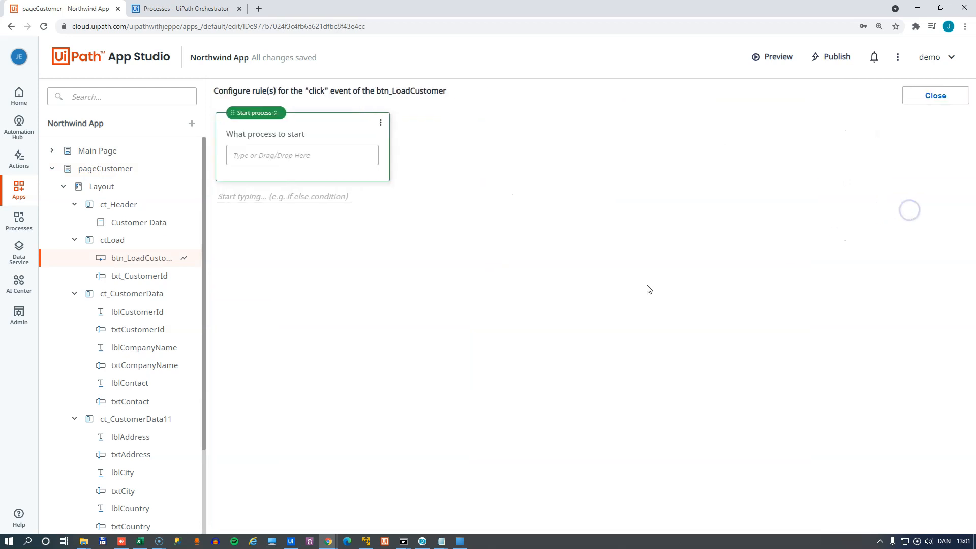
{"action": "left_click", "coordinate": [285, 154]}
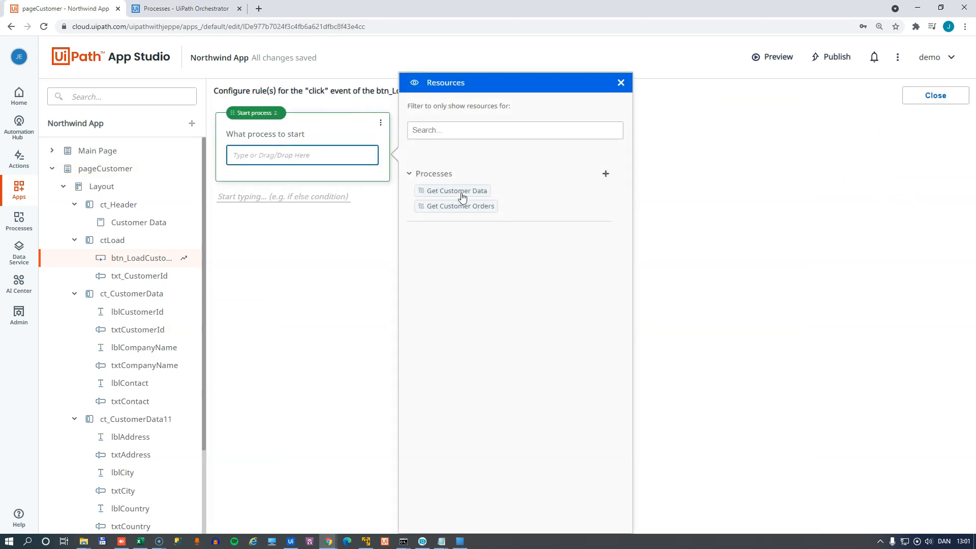
{"action": "left_click_drag", "start_coordinate": [457, 193], "coordinate": [283, 152]}
{"action": "left_click_drag", "start_coordinate": [429, 192], "coordinate": [286, 158]}
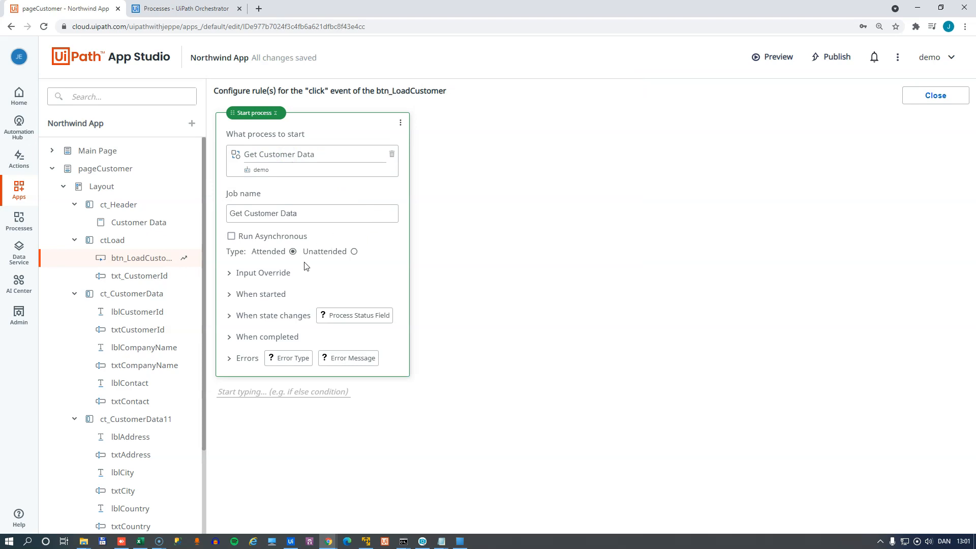
{"action": "left_click", "coordinate": [354, 252]}
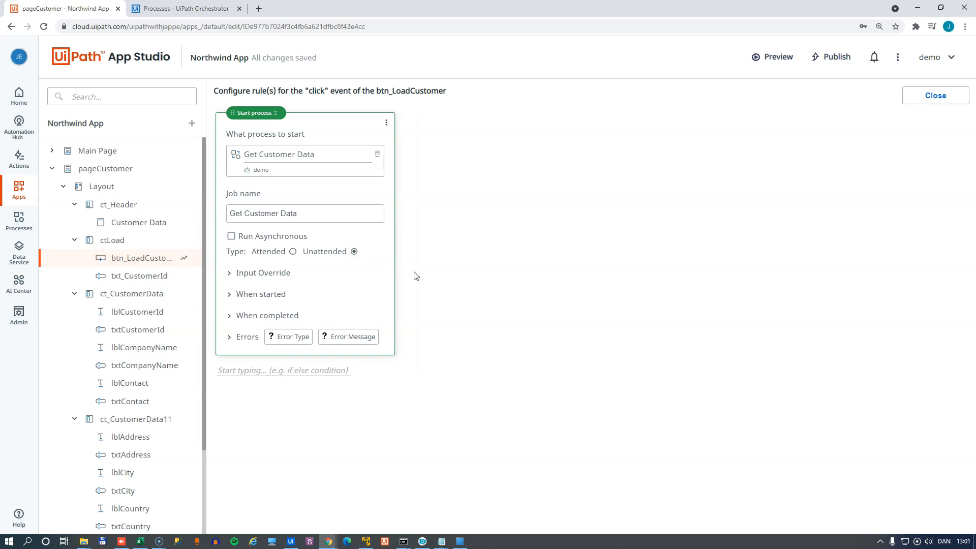
- Override the process's customerId input with the txt_CustomerId value from pageCustomer and close the rule
{"action": "left_click", "coordinate": [230, 274]}
{"action": "left_click", "coordinate": [230, 275]}
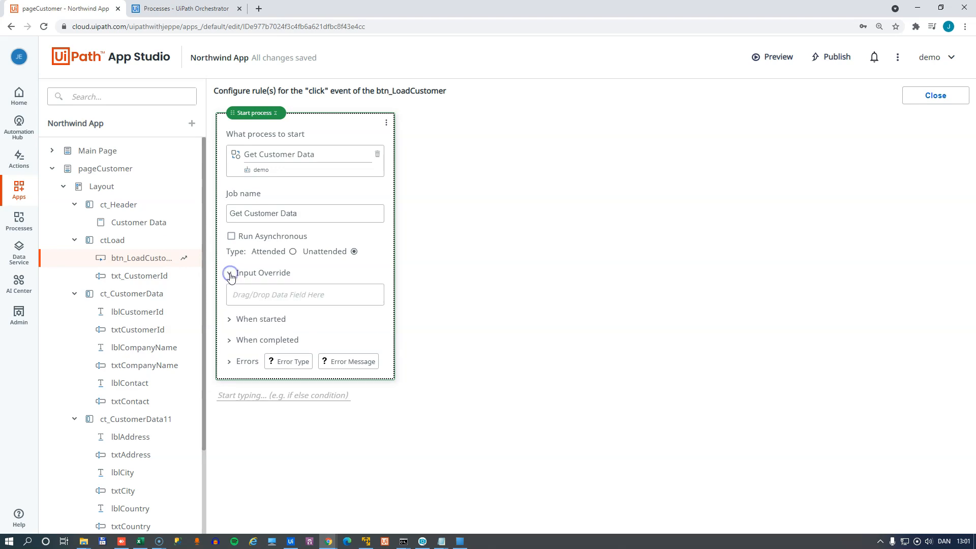
{"action": "left_click", "coordinate": [260, 295]}
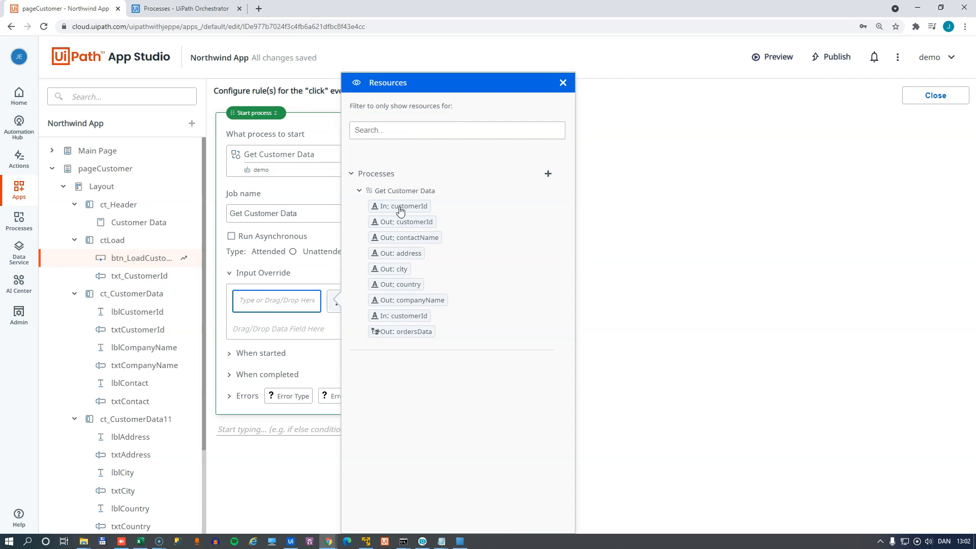
{"action": "left_click_drag", "start_coordinate": [409, 209], "coordinate": [266, 306]}
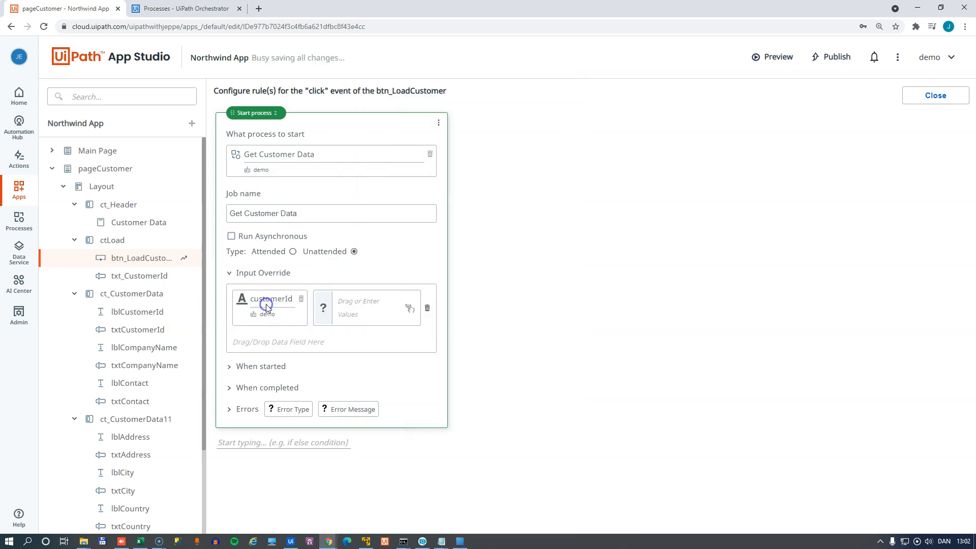
{"action": "left_click", "coordinate": [367, 306]}
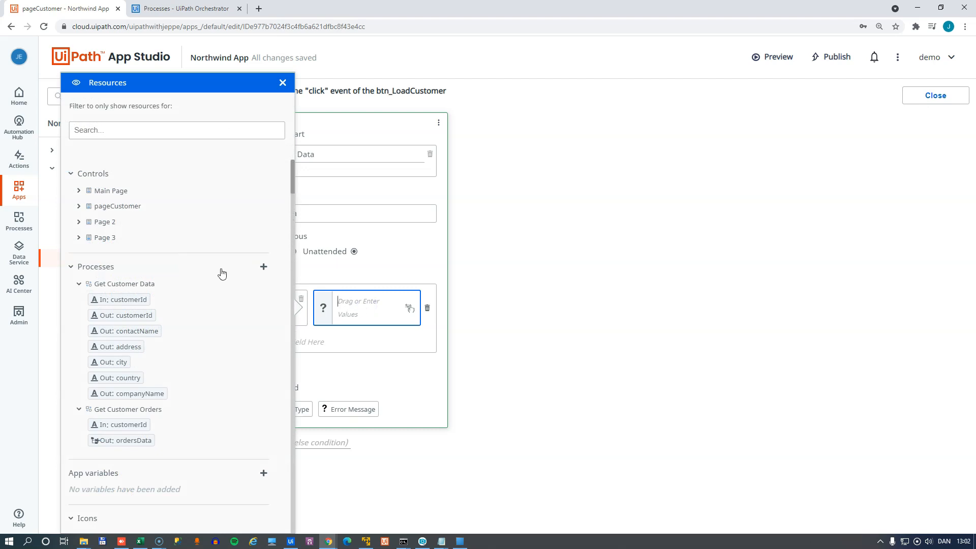
{"action": "left_click", "coordinate": [79, 207]}
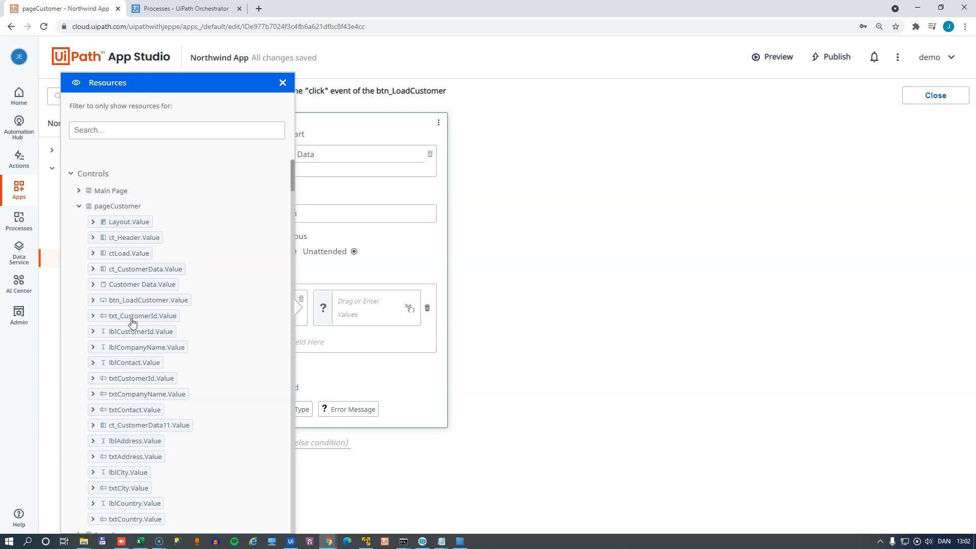
{"action": "left_click_drag", "start_coordinate": [129, 321], "coordinate": [350, 311]}
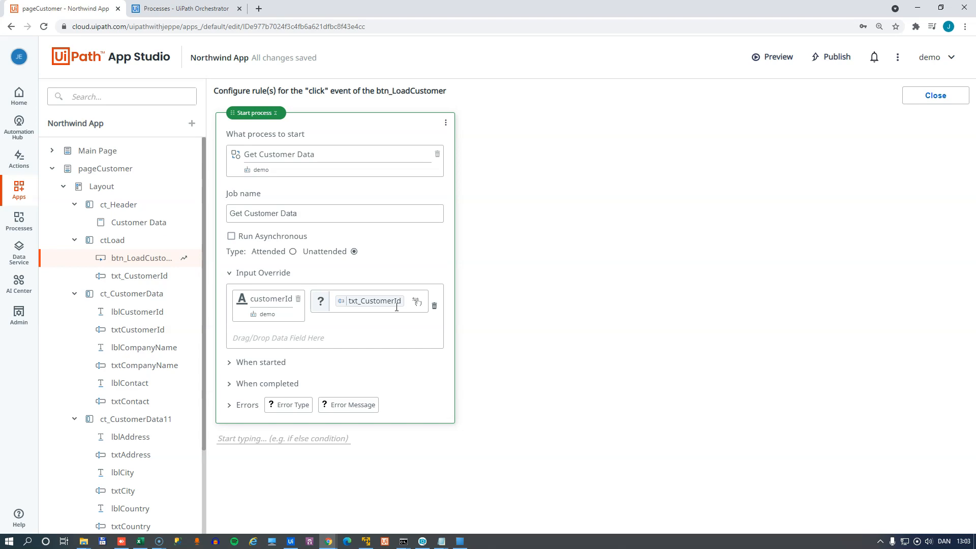
{"action": "left_click", "coordinate": [933, 101]}
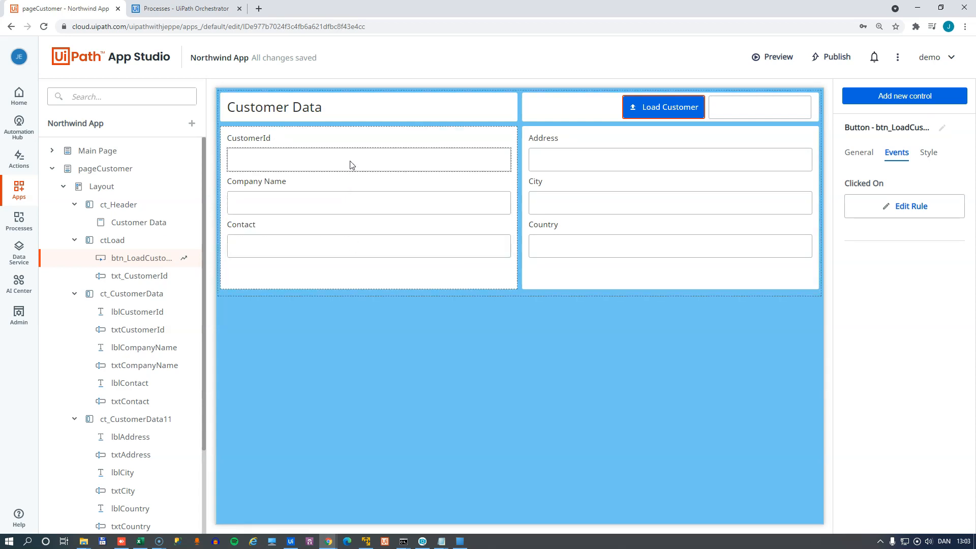
- Bind the value of the txtCustomerId textbox to the customerId output of Get Customer Data
{"action": "left_click", "coordinate": [295, 159]}
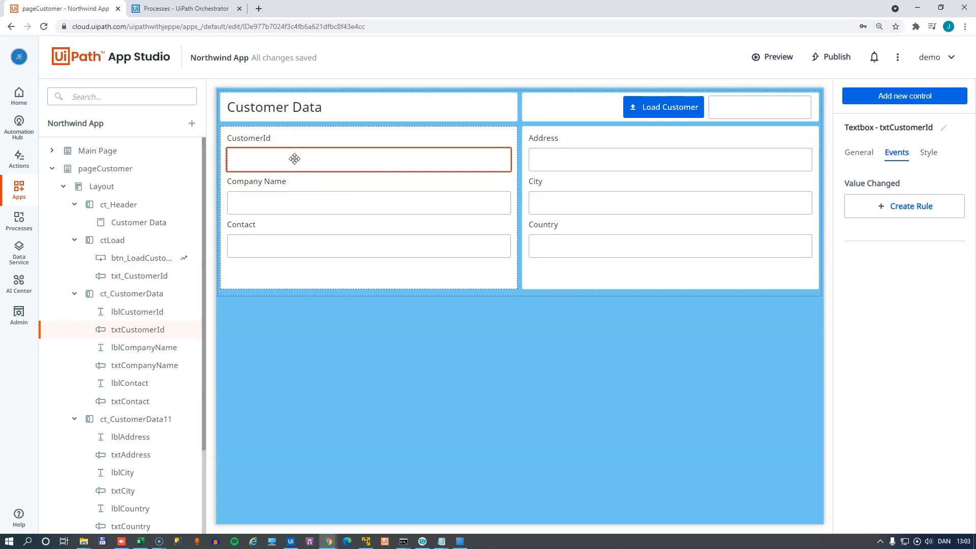
{"action": "left_click", "coordinate": [856, 155]}
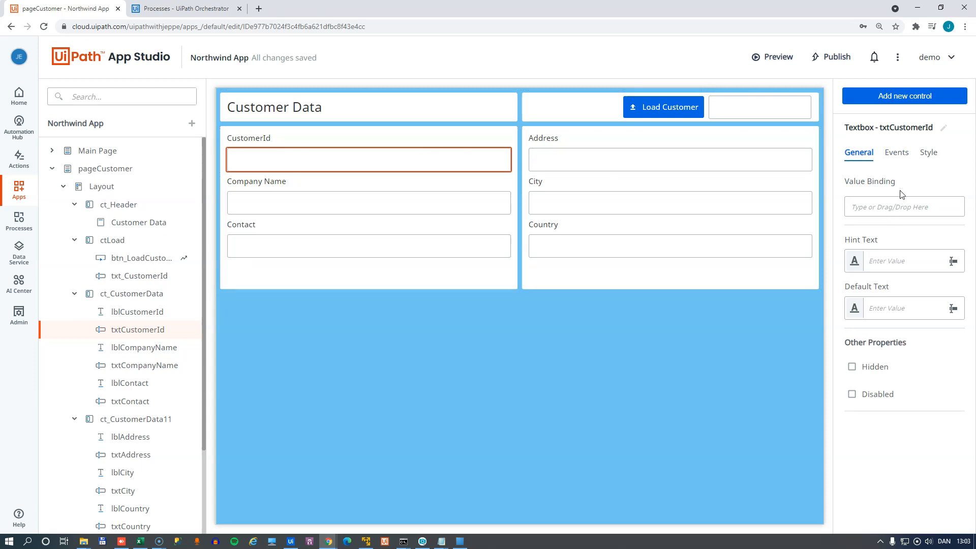
{"action": "left_click", "coordinate": [894, 206]}
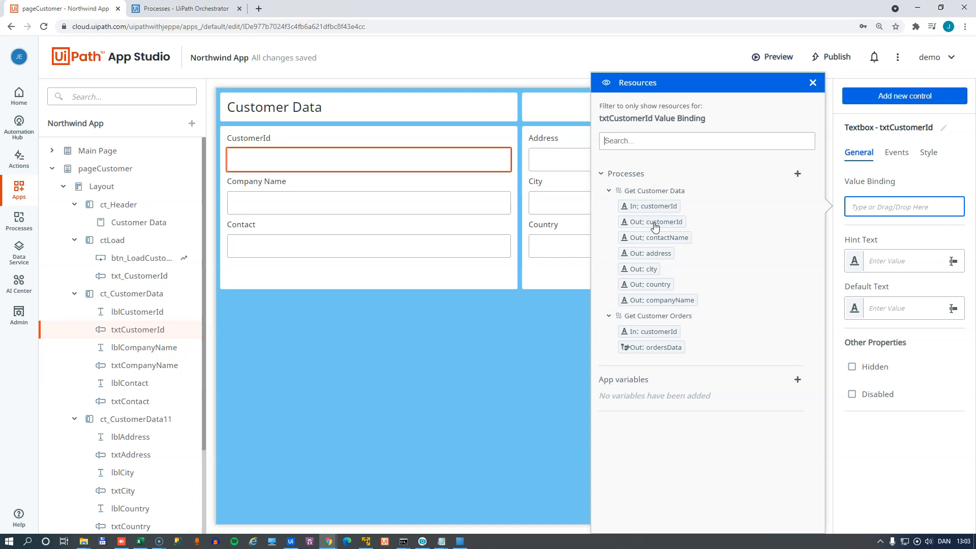
{"action": "left_click_drag", "start_coordinate": [655, 225], "coordinate": [877, 205]}
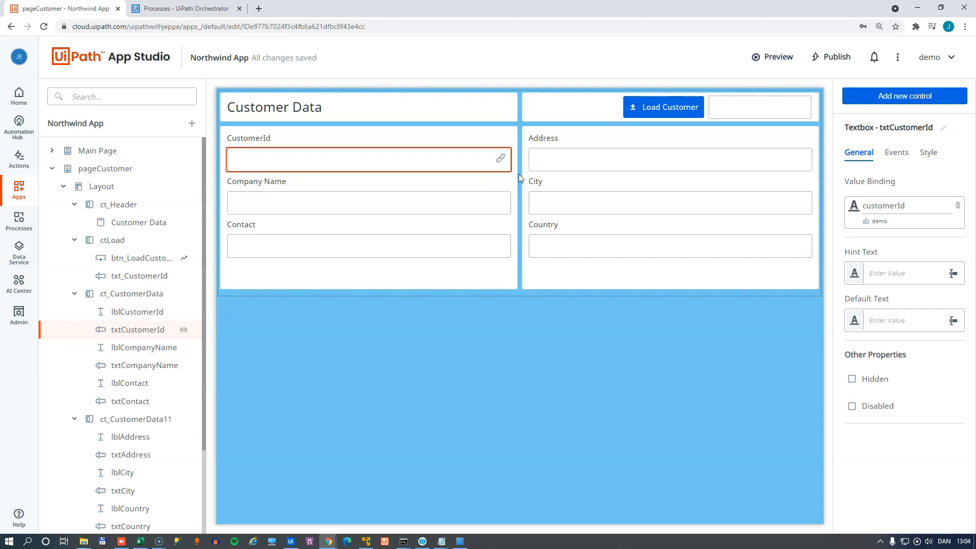
- Bind the Company Name and Contact textboxes to the contactName output of Get Customer Data
{"action": "left_click", "coordinate": [453, 203]}
{"action": "left_click", "coordinate": [874, 207]}
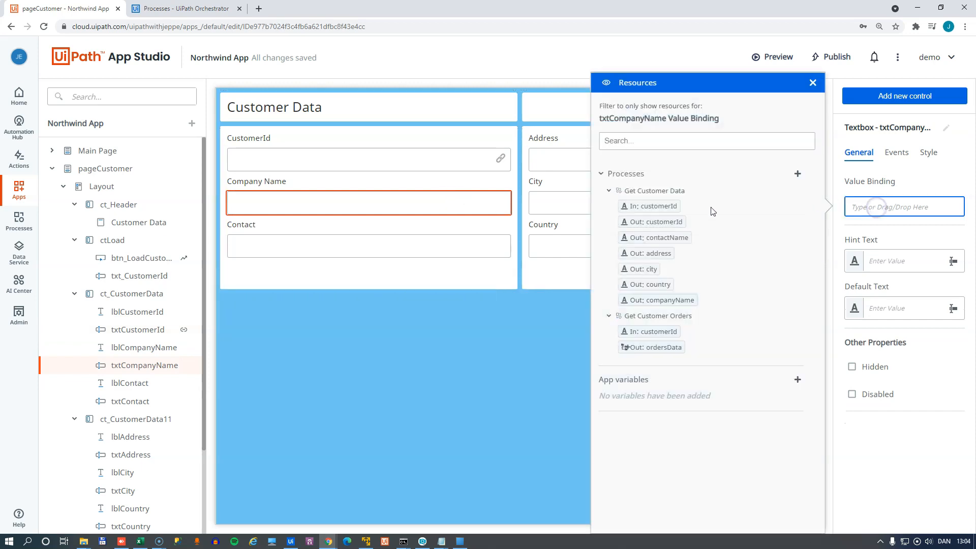
{"action": "left_click_drag", "start_coordinate": [673, 238], "coordinate": [877, 206]}
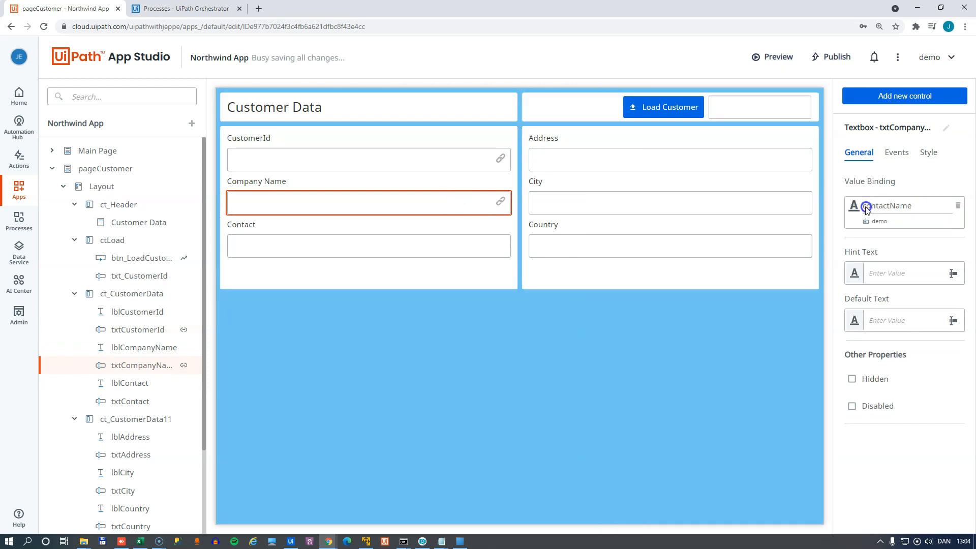
{"action": "left_click", "coordinate": [392, 248]}
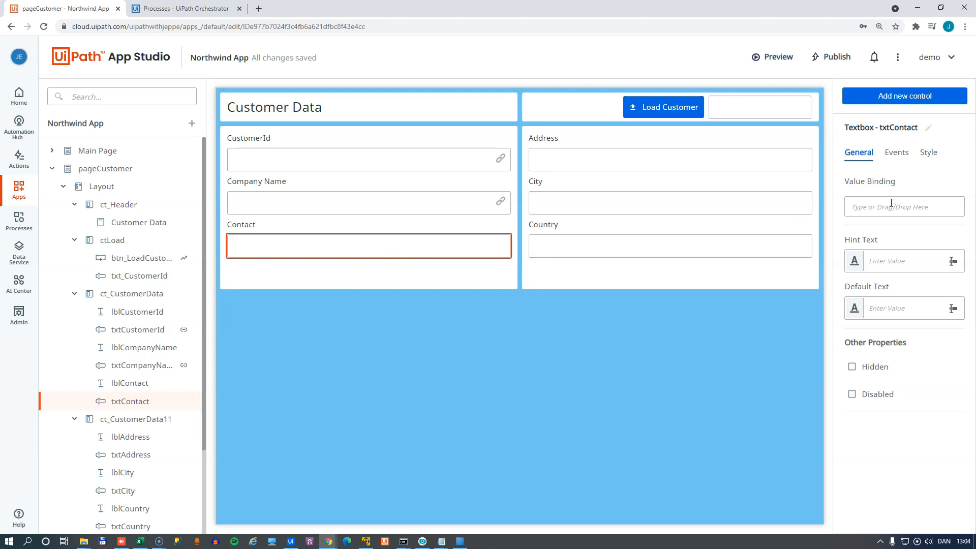
{"action": "left_click", "coordinate": [891, 206]}
{"action": "left_click_drag", "start_coordinate": [661, 238], "coordinate": [861, 210]}
- Bind the Address and City textboxes to the address and city outputs of Get Customer Data
{"action": "left_click", "coordinate": [593, 159]}
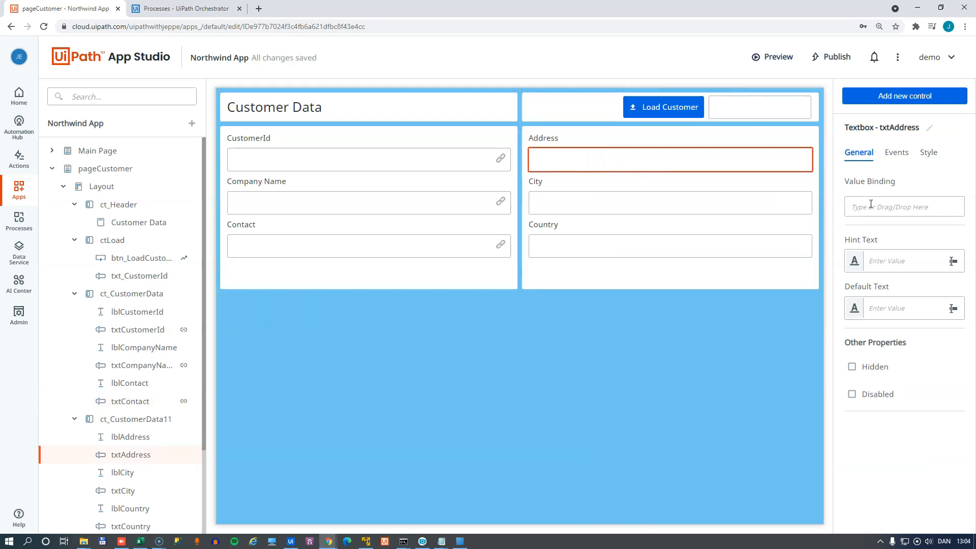
{"action": "left_click", "coordinate": [871, 203]}
{"action": "left_click_drag", "start_coordinate": [664, 254], "coordinate": [880, 208]}
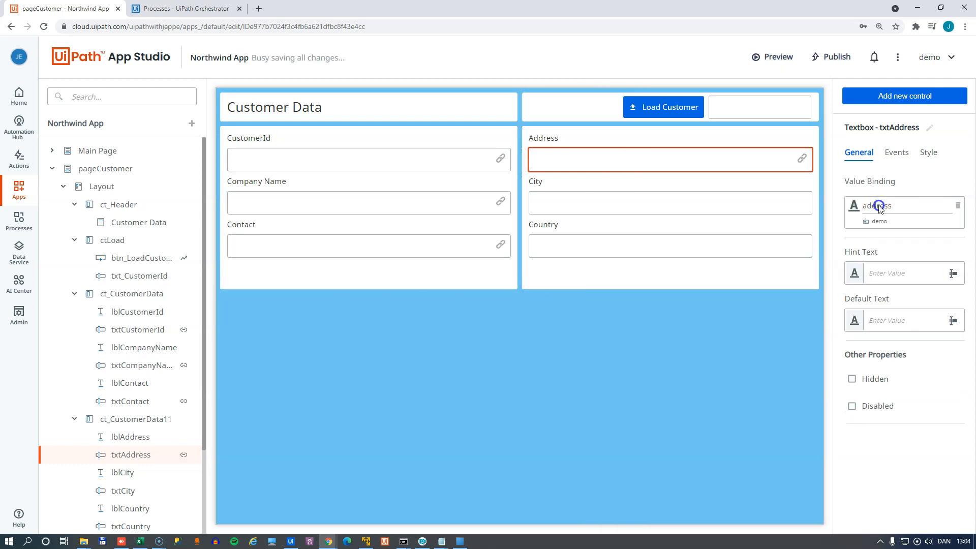
{"action": "left_click", "coordinate": [603, 208]}
{"action": "left_click", "coordinate": [867, 208]}
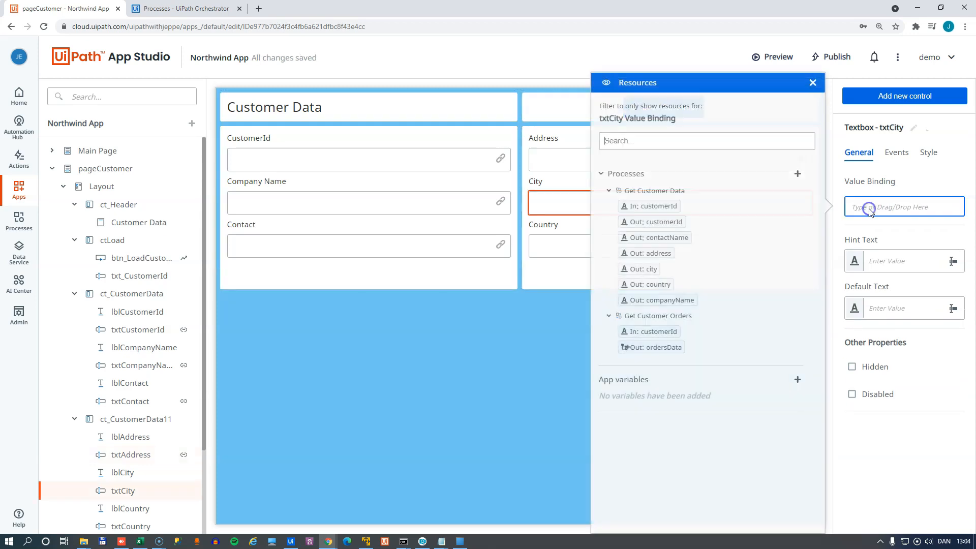
{"action": "left_click_drag", "start_coordinate": [649, 269], "coordinate": [874, 205]}
- Bind the Country textbox to the country output of Get Customer Data and deselect it
{"action": "left_click", "coordinate": [621, 246]}
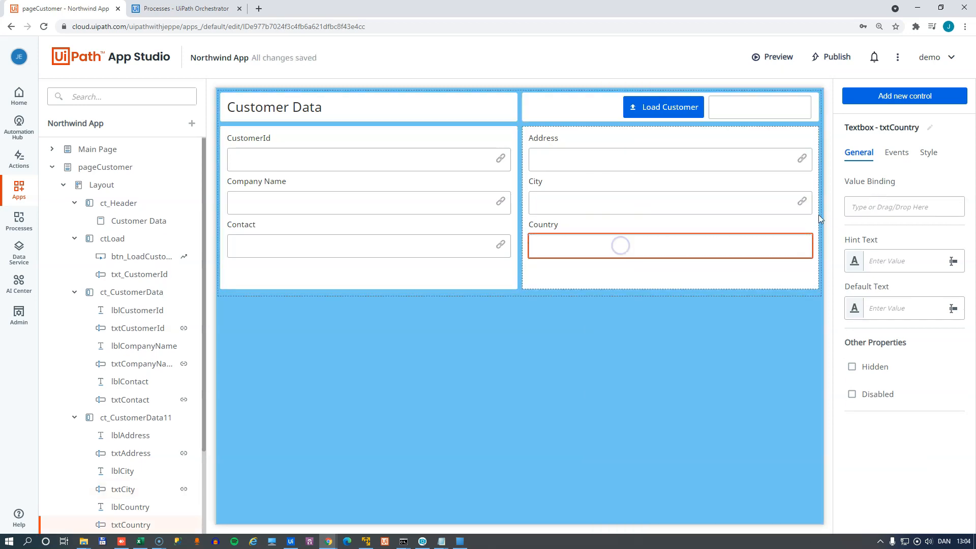
{"action": "left_click", "coordinate": [860, 204]}
{"action": "left_click_drag", "start_coordinate": [661, 285], "coordinate": [858, 208]}
{"action": "left_click", "coordinate": [732, 371]}
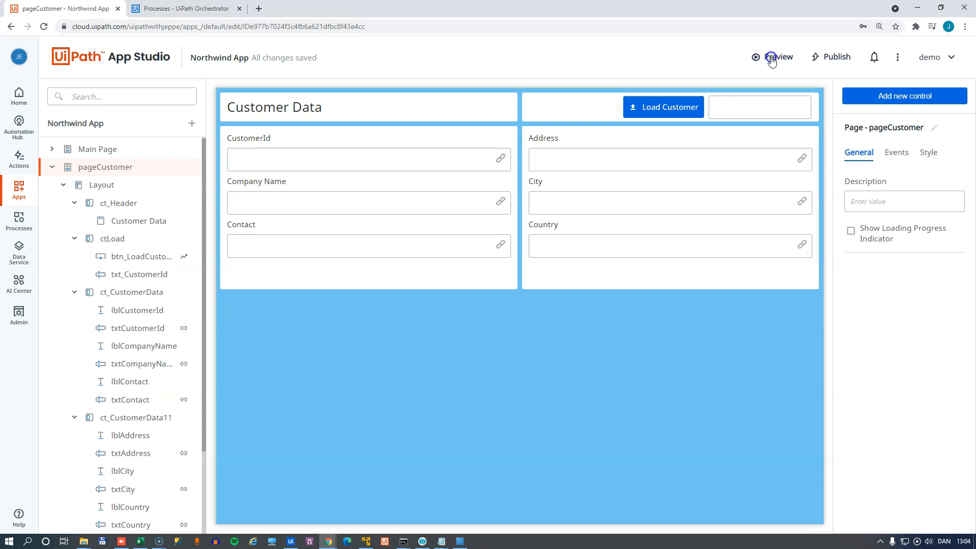
- Preview the app, load a customer by entering a customer ID, and close the preview
{"action": "left_click", "coordinate": [771, 59]}
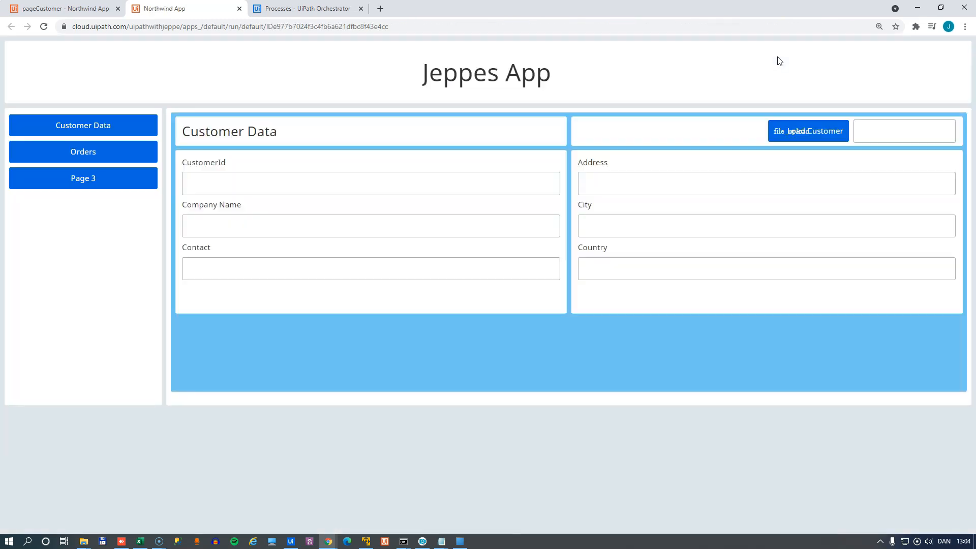
{"action": "left_click", "coordinate": [896, 132]}
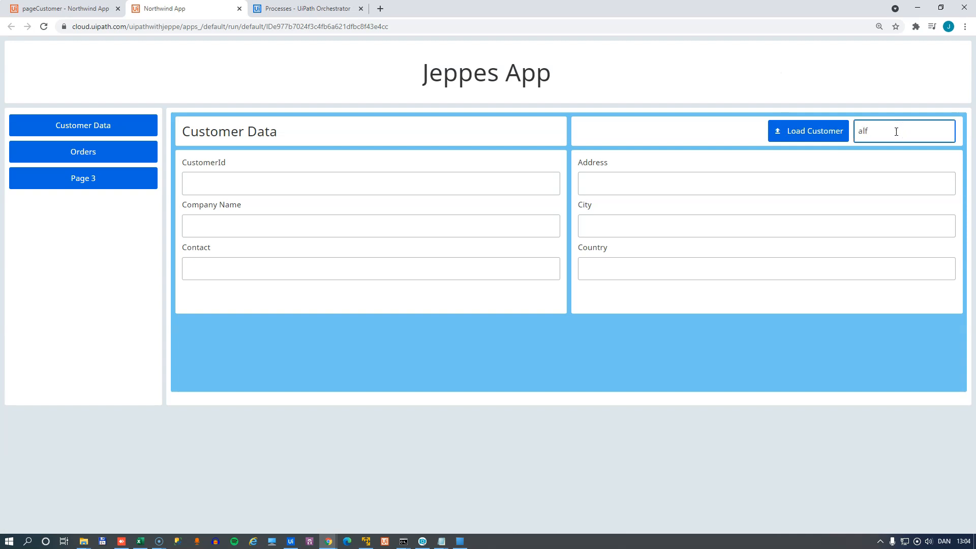
{"action": "left_click", "coordinate": [811, 131]}
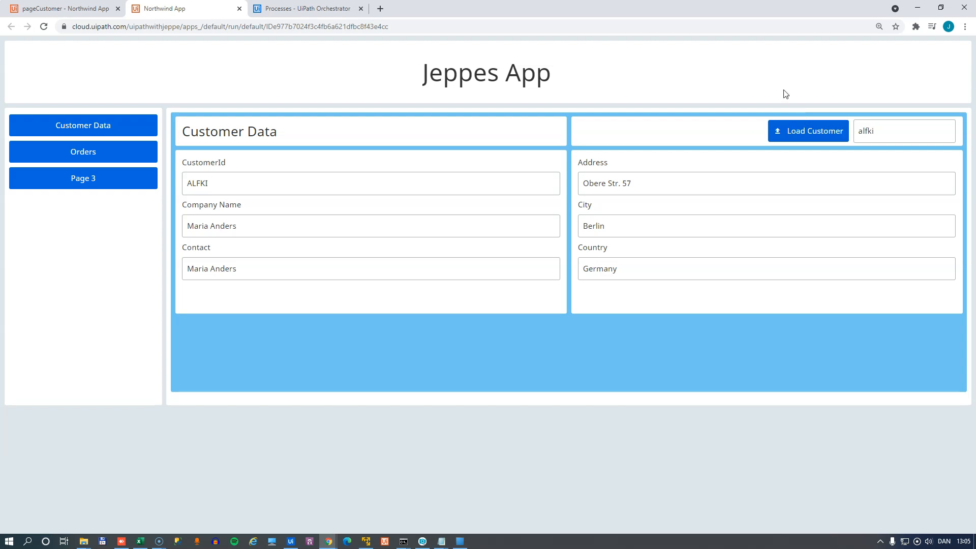
{"action": "left_click", "coordinate": [240, 9]}
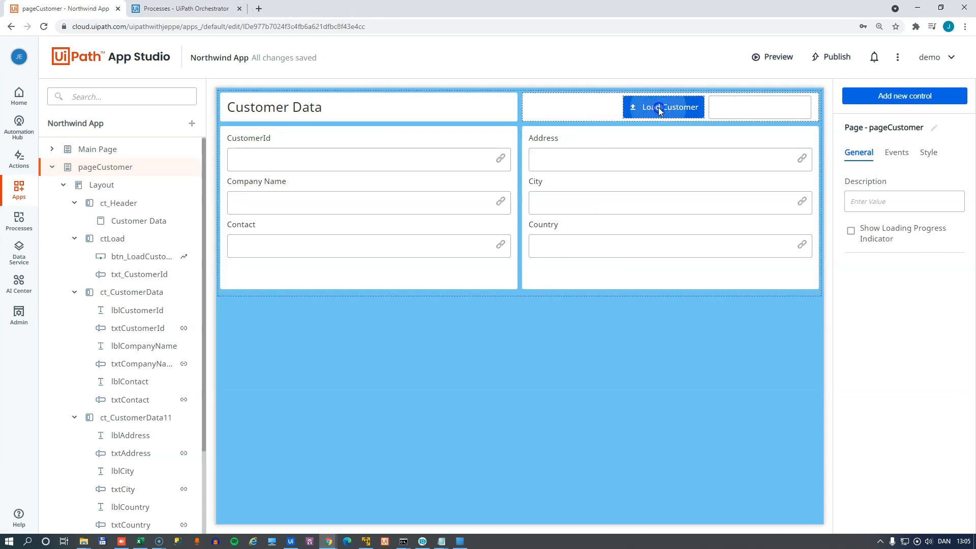
- Add a Show/Hide Spinner action to the When started section of the Load Customer button's click rule
{"action": "left_click", "coordinate": [642, 108]}
{"action": "left_click", "coordinate": [896, 156]}
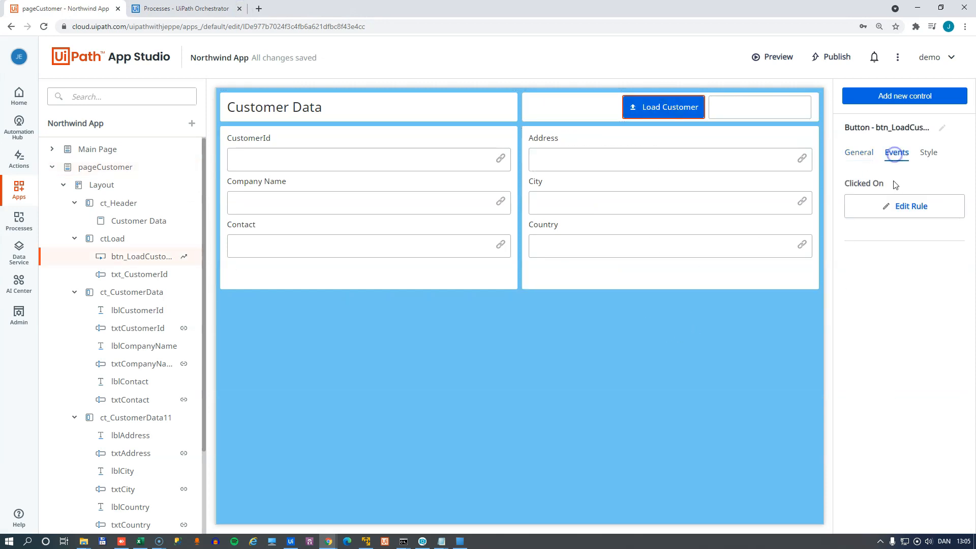
{"action": "left_click", "coordinate": [892, 206]}
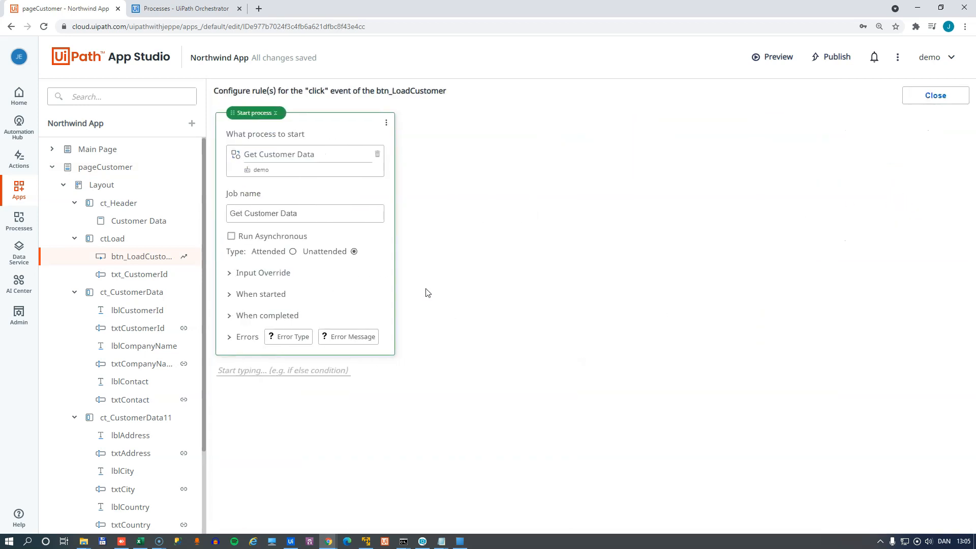
{"action": "left_click", "coordinate": [263, 297]}
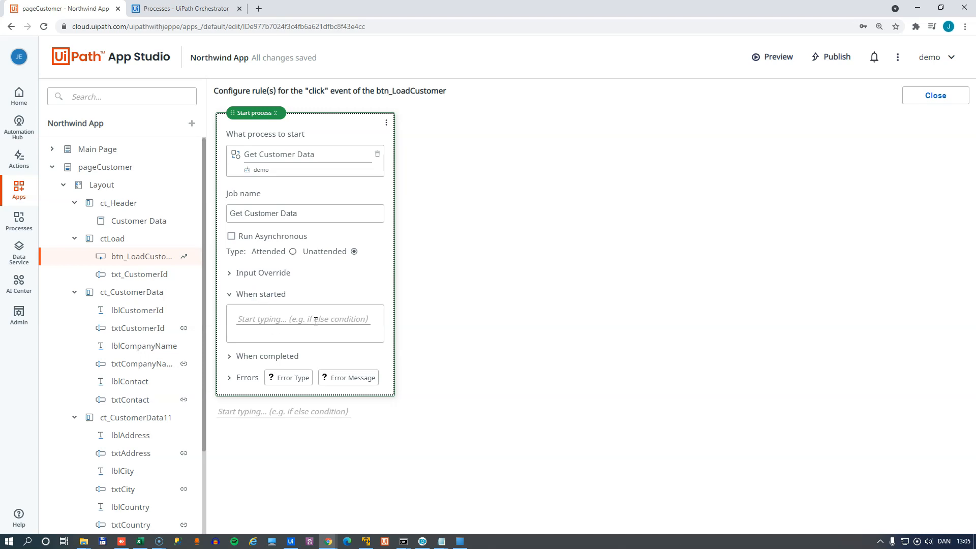
{"action": "left_click", "coordinate": [269, 321]}
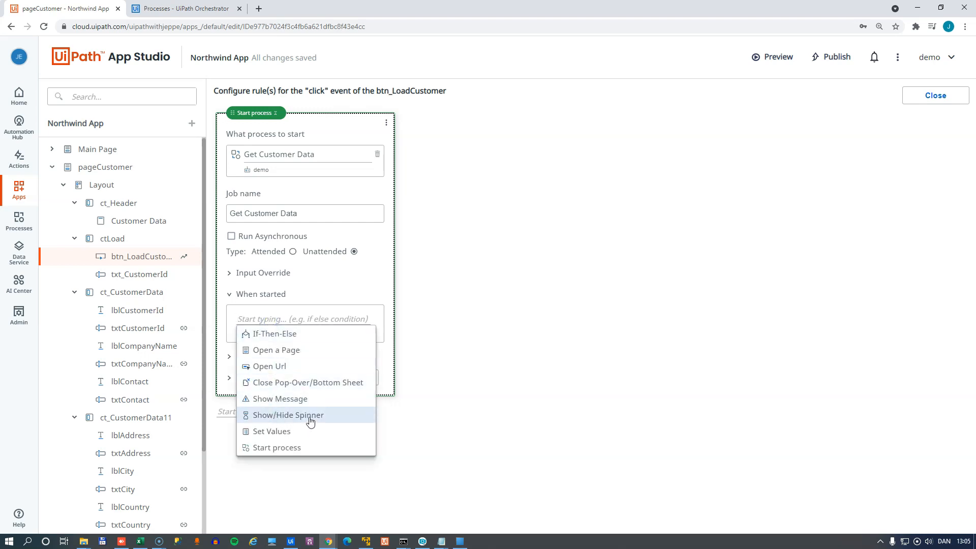
{"action": "left_click", "coordinate": [283, 419]}
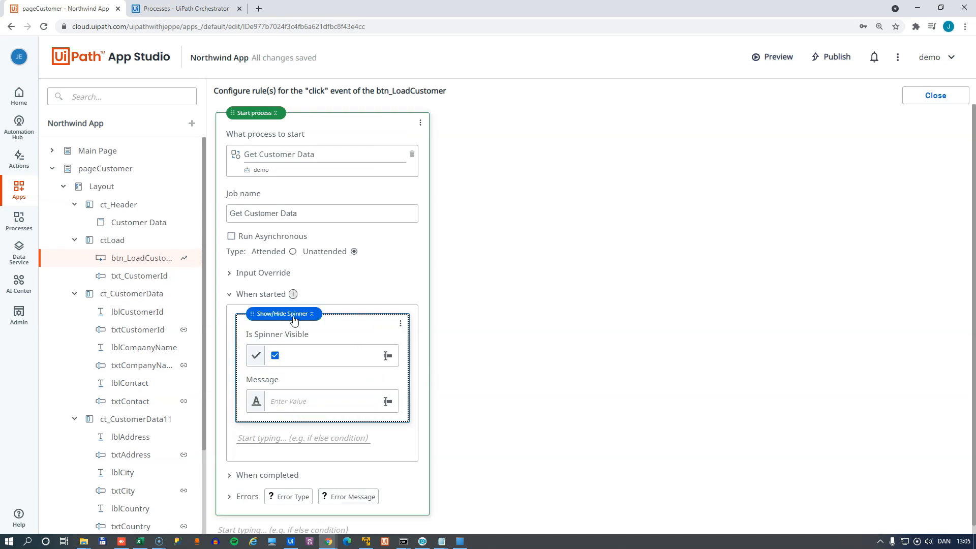
- Keep the When started spinner visible and set its message to "Loading customer data"
{"action": "left_click", "coordinate": [276, 356]}
{"action": "left_click", "coordinate": [276, 356]}
{"action": "left_click", "coordinate": [276, 356]}
{"action": "left_click", "coordinate": [297, 405]}
{"action": "type", "text": "Loading cus"}
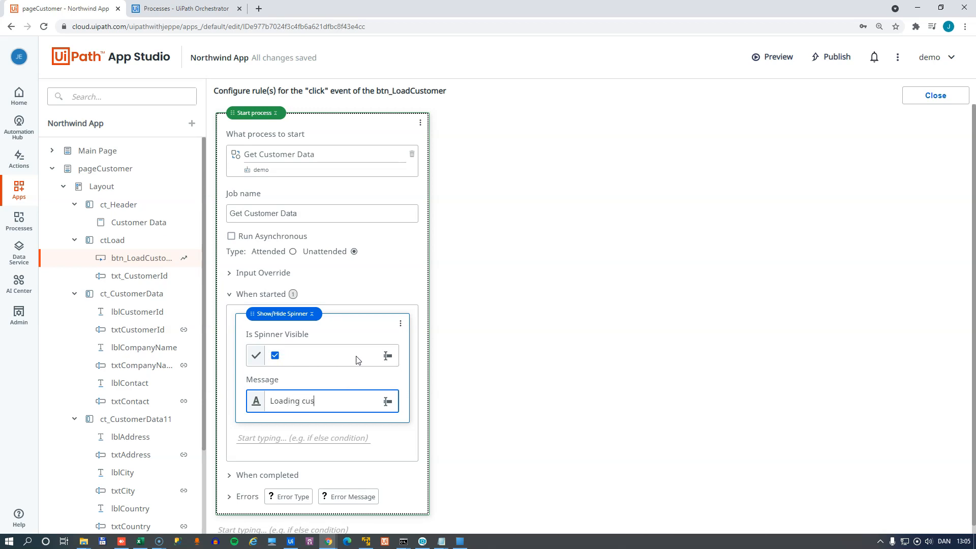
{"action": "type", "text": "tomer data"}
{"action": "left_click", "coordinate": [230, 295]}
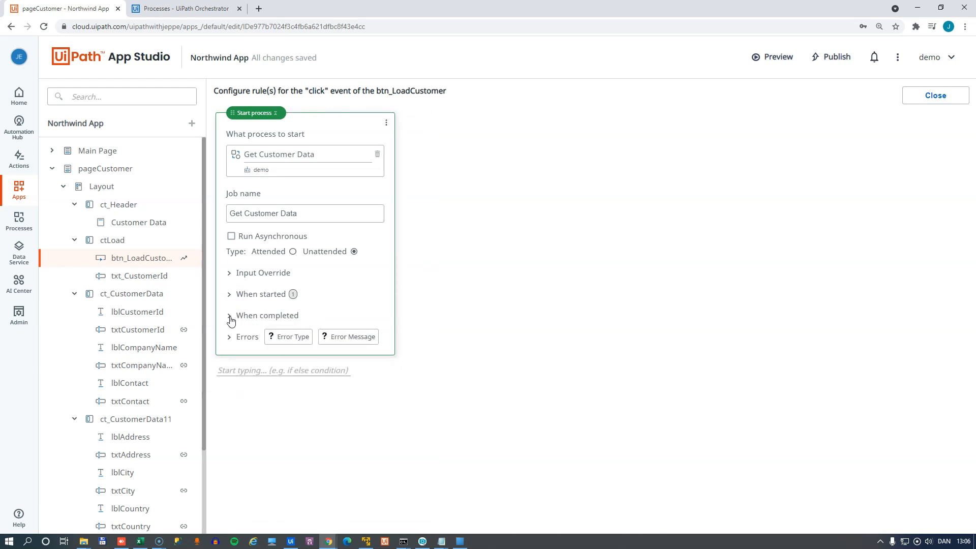
- Add a Show/Hide Spinner action to the When completed section with Is Spinner Visible turned off
{"action": "left_click", "coordinate": [230, 317]}
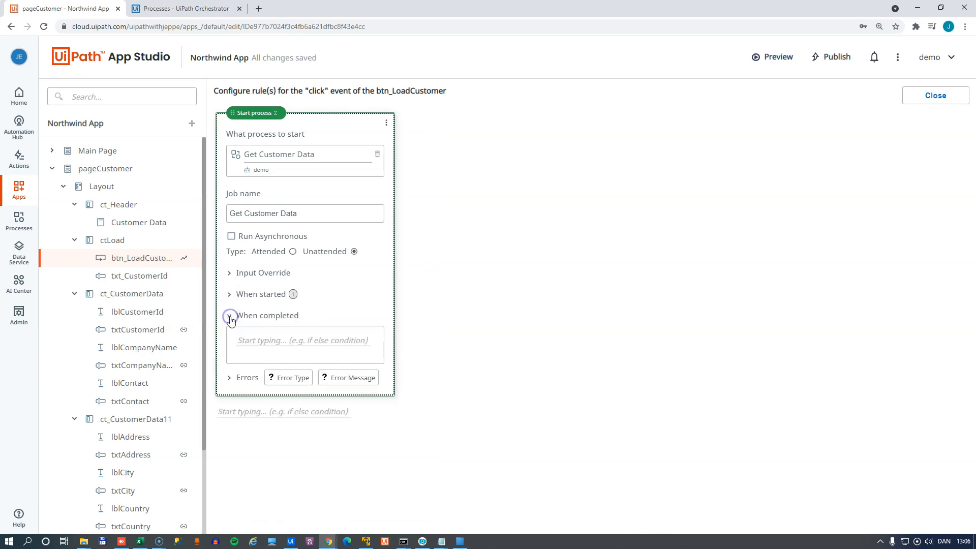
{"action": "left_click", "coordinate": [274, 344]}
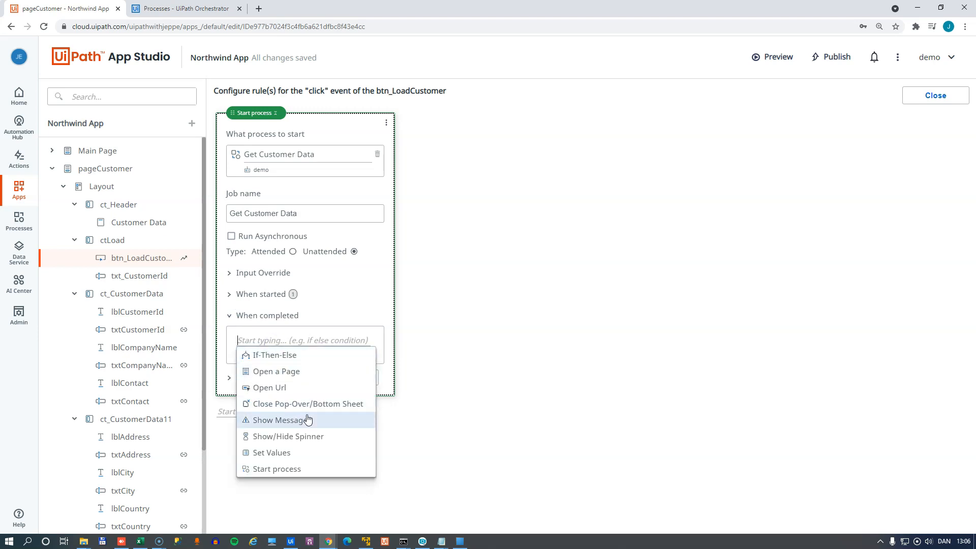
{"action": "left_click", "coordinate": [306, 438]}
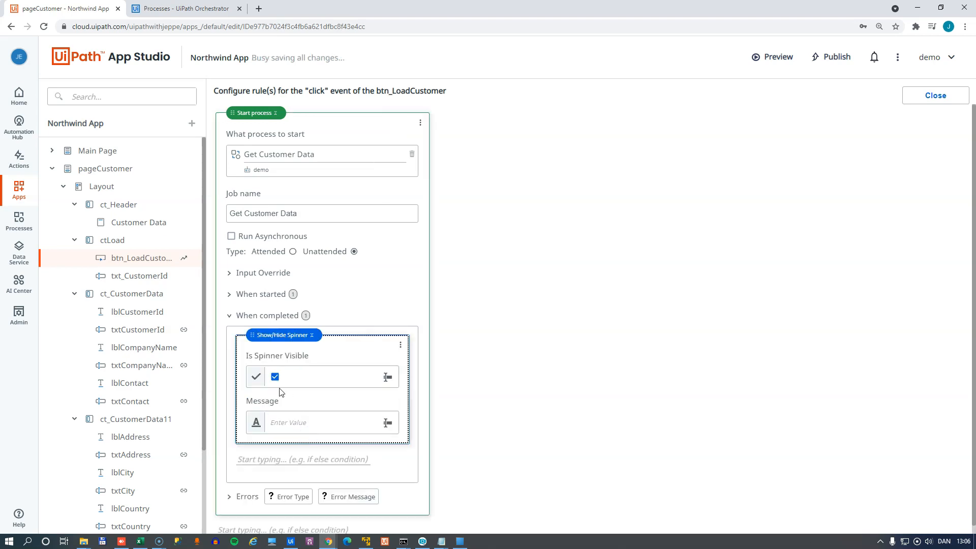
{"action": "left_click", "coordinate": [275, 377]}
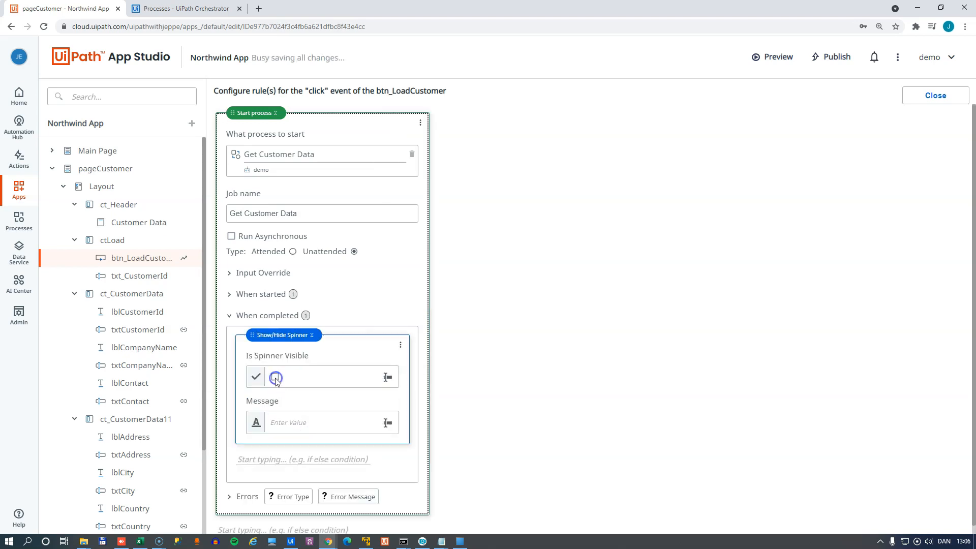
{"action": "left_click", "coordinate": [230, 316]}
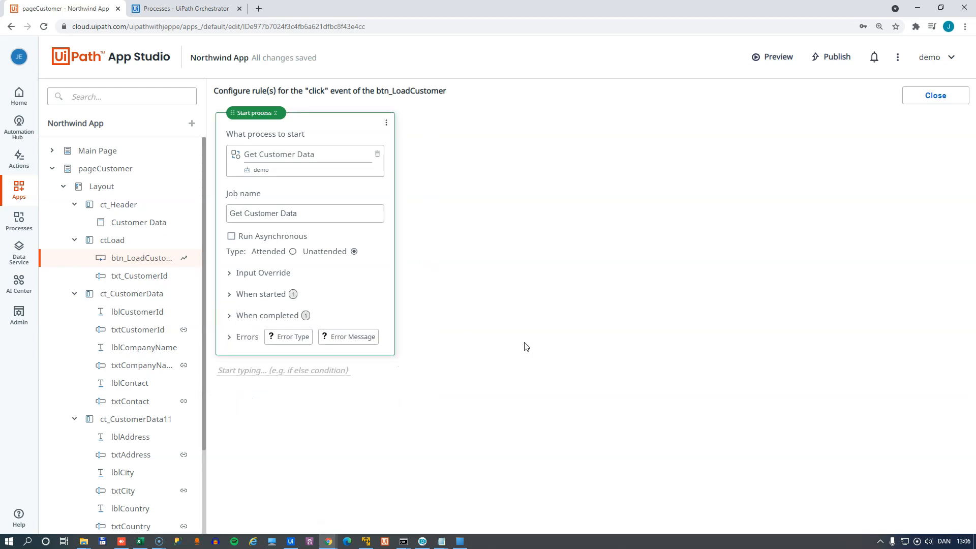
- Preview the app, load a customer by customer ID to test the spinner, and close the preview
{"action": "left_click", "coordinate": [774, 58]}
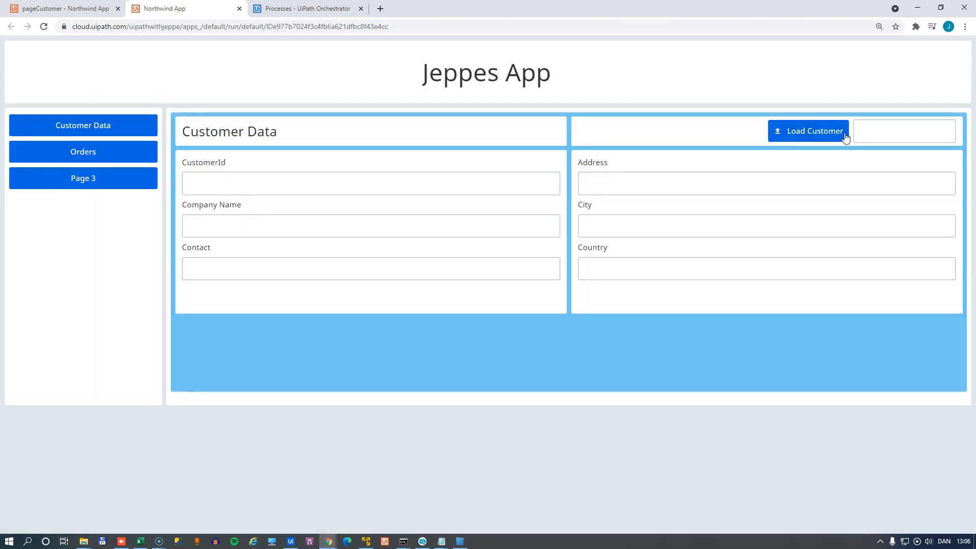
{"action": "left_click", "coordinate": [897, 132]}
{"action": "type", "text": "frank"}
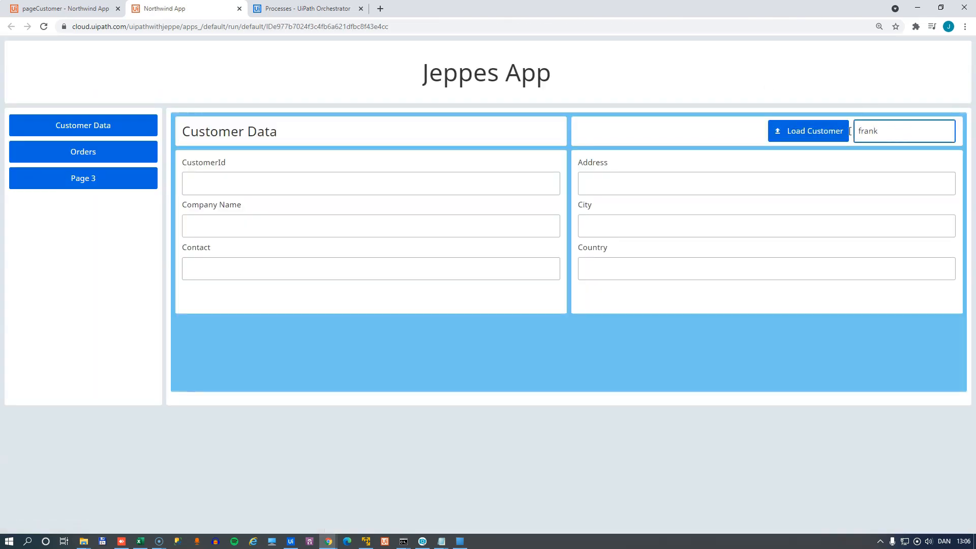
{"action": "left_click", "coordinate": [795, 133]}
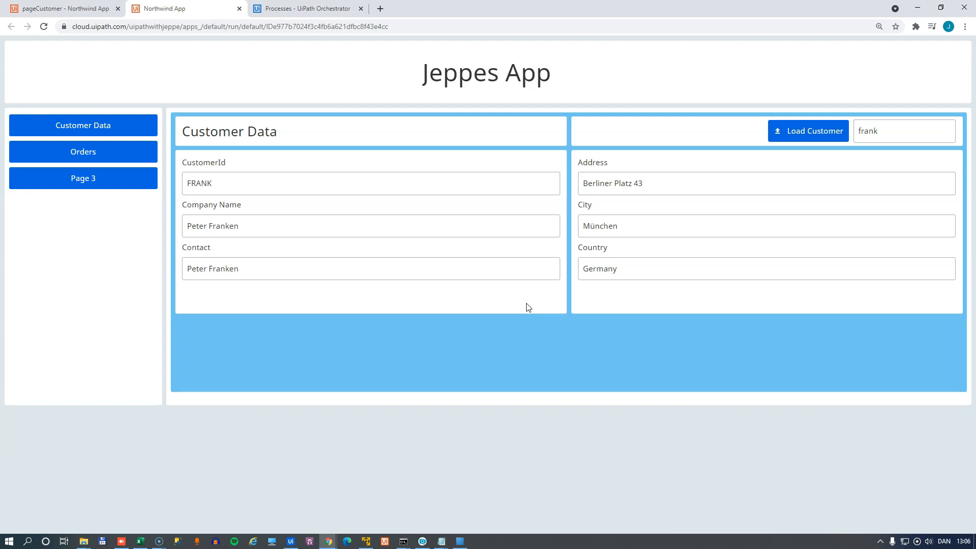
{"action": "left_click", "coordinate": [240, 9]}
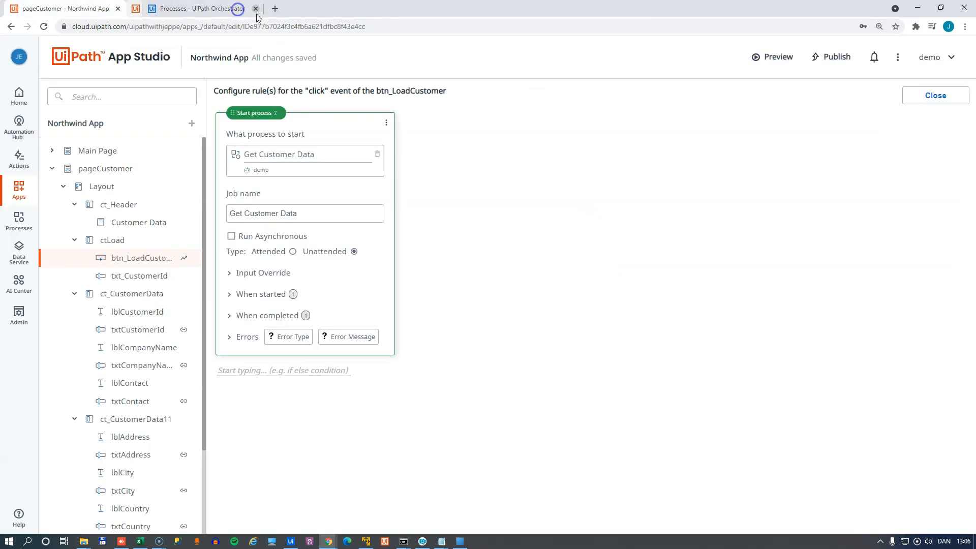
- Close the Load Customer button's rule editor and collapse the containers, layout and pageCustomer in the app tree
{"action": "left_click", "coordinate": [936, 100]}
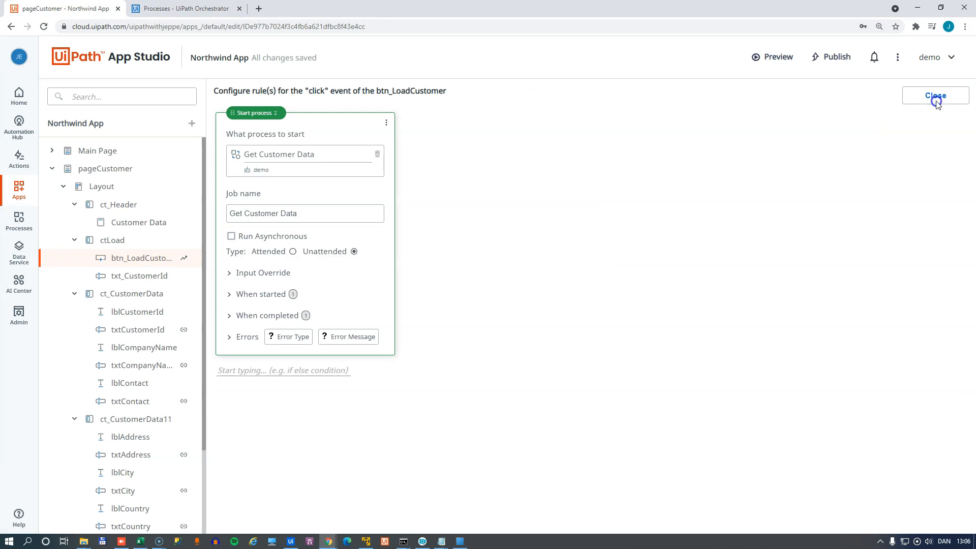
{"action": "left_click", "coordinate": [75, 203]}
{"action": "left_click", "coordinate": [75, 222]}
{"action": "left_click", "coordinate": [75, 240]}
{"action": "left_click", "coordinate": [74, 258]}
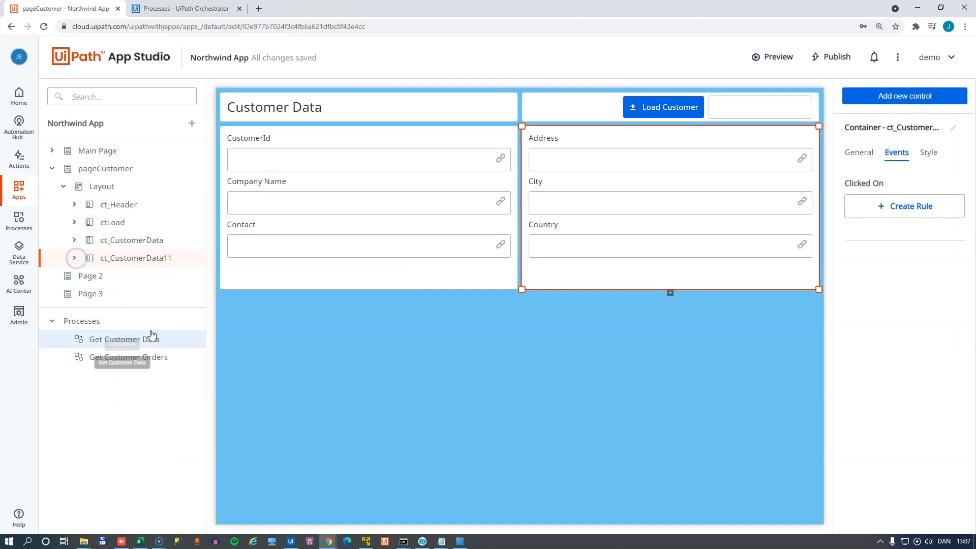
{"action": "left_click", "coordinate": [65, 187]}
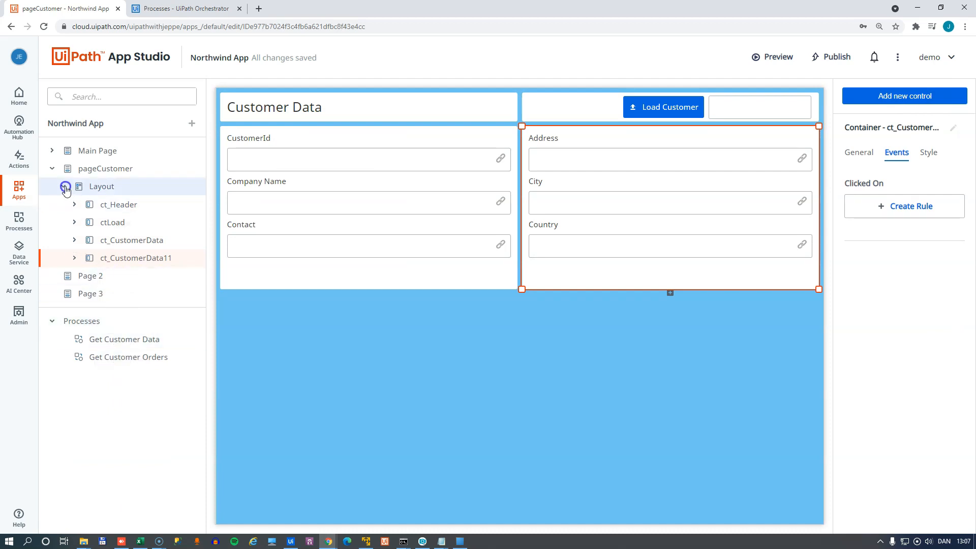
{"action": "left_click", "coordinate": [51, 168]}
- Rename Page 2 as pageOrders
{"action": "left_click", "coordinate": [98, 188]}
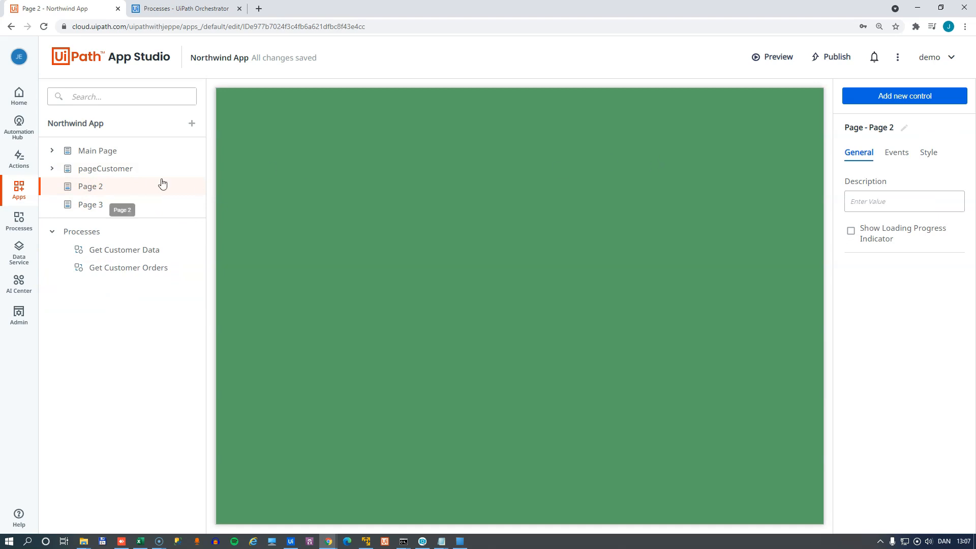
{"action": "left_click", "coordinate": [903, 127]}
{"action": "type", "text": "pageOrders"}
{"action": "key", "text": "Return"}
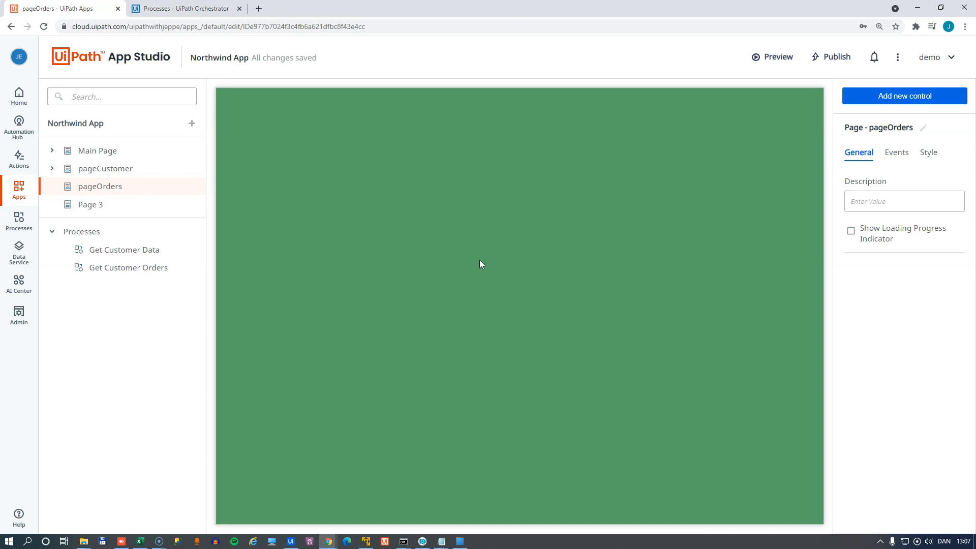
- Add a Container Layout to pageOrders and size its containers into two equal header boxes side by side
{"action": "left_click", "coordinate": [506, 200]}
{"action": "left_click", "coordinate": [904, 96]}
{"action": "left_click_drag", "start_coordinate": [933, 246], "coordinate": [505, 94]}
{"action": "left_click_drag", "start_coordinate": [418, 190], "coordinate": [523, 146]}
{"action": "left_click", "coordinate": [521, 123]}
{"action": "left_click", "coordinate": [518, 122]}
- Place a Header control with the text "Orders" in the first header container
{"action": "left_click", "coordinate": [905, 96]}
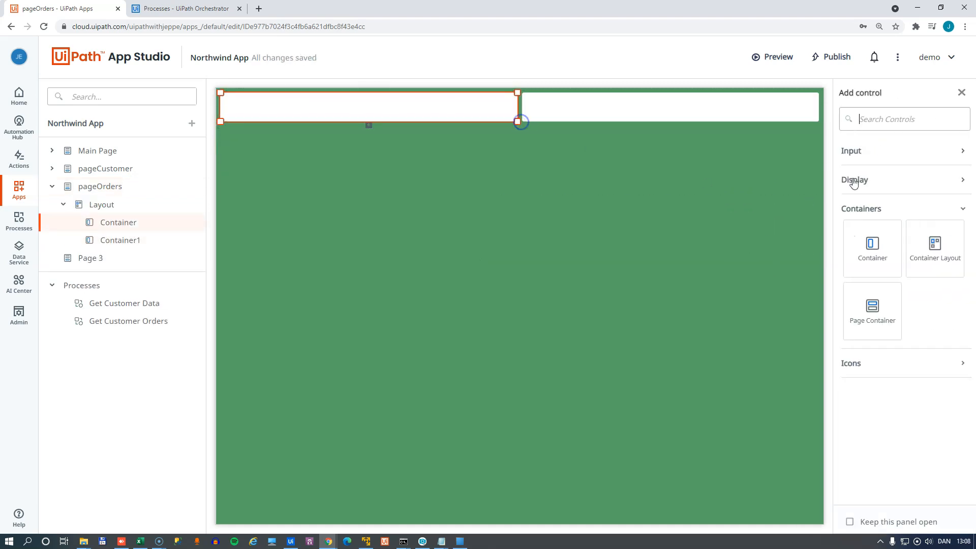
{"action": "left_click", "coordinate": [854, 181]}
{"action": "left_click_drag", "start_coordinate": [873, 219], "coordinate": [284, 93]}
{"action": "left_click_drag", "start_coordinate": [252, 103], "coordinate": [277, 131]}
{"action": "double_click", "coordinate": [884, 201]}
{"action": "type", "text": "Orders"}
- Add a Button control to the second header container
{"action": "left_click", "coordinate": [786, 110]}
{"action": "left_click", "coordinate": [905, 96]}
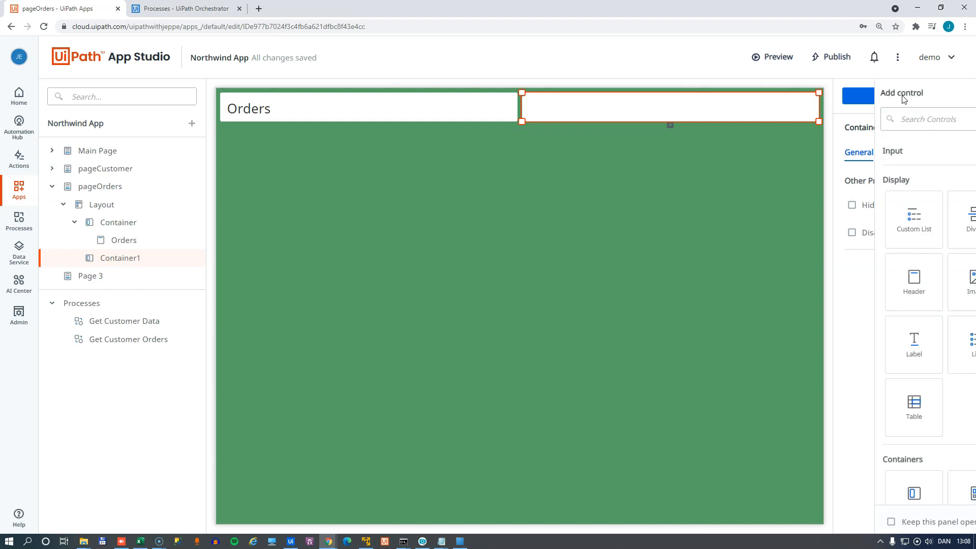
{"action": "left_click", "coordinate": [859, 151]}
{"action": "left_click_drag", "start_coordinate": [873, 190], "coordinate": [747, 112]}
{"action": "left_click", "coordinate": [929, 152]}
{"action": "left_click", "coordinate": [752, 108]}
{"action": "left_click", "coordinate": [752, 109]}
- Add a Textbox beside the button and align both controls to the container's right side
{"action": "left_click", "coordinate": [905, 96]}
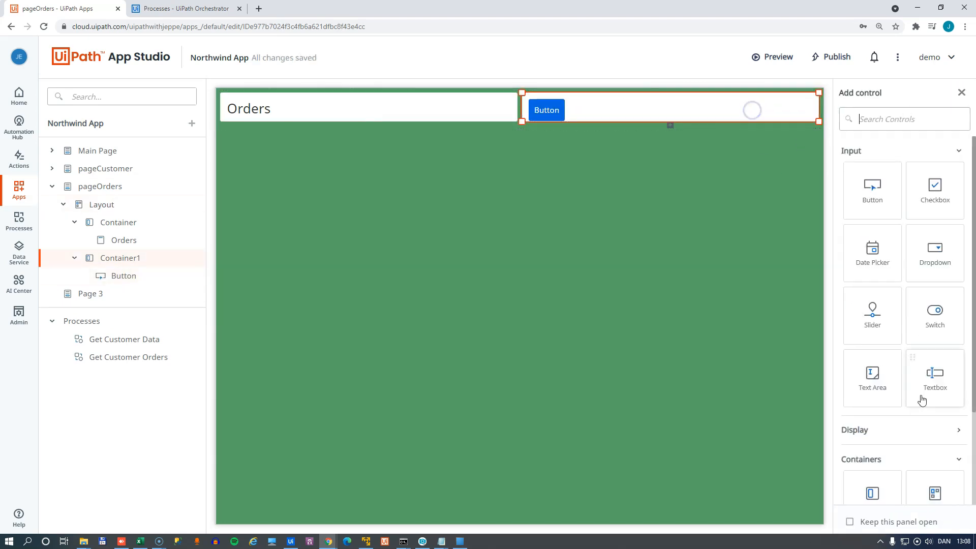
{"action": "left_click", "coordinate": [922, 396]}
{"action": "left_click", "coordinate": [751, 109]}
{"action": "left_click", "coordinate": [887, 263]}
{"action": "left_click", "coordinate": [917, 300]}
- Set the button's text to "Load Orders" and rename it btnLoadOrders
{"action": "left_click", "coordinate": [686, 106]}
{"action": "double_click", "coordinate": [895, 202]}
{"action": "type", "text": "Load Orders"}
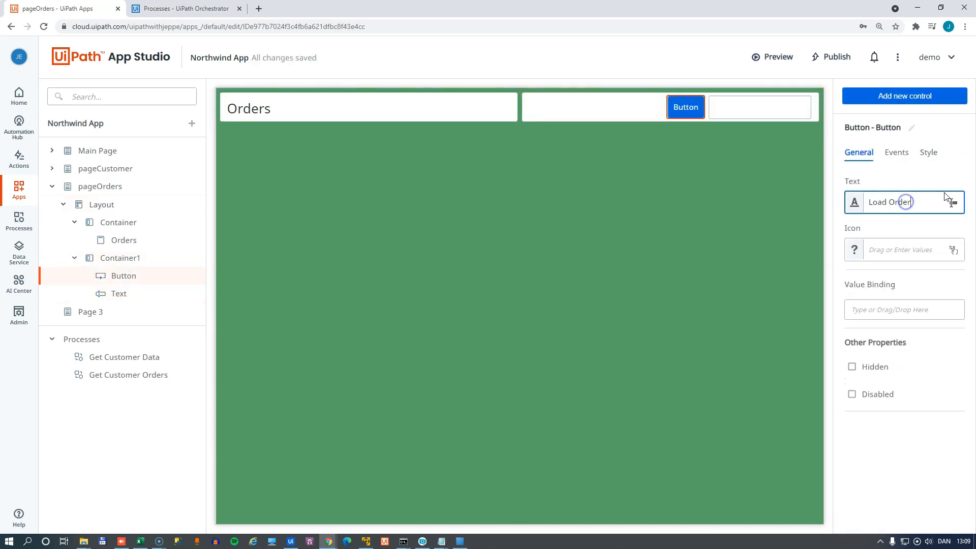
{"action": "left_click", "coordinate": [938, 127]}
{"action": "type", "text": "btnLoadOrders"}
{"action": "key", "text": "Return"}
- Rename the textbox beside the Load Orders button as txtCustomerId
{"action": "left_click", "coordinate": [760, 107]}
{"action": "left_click", "coordinate": [957, 128]}
{"action": "type", "text": "txtCustomerId"}
{"action": "key", "text": "Return"}
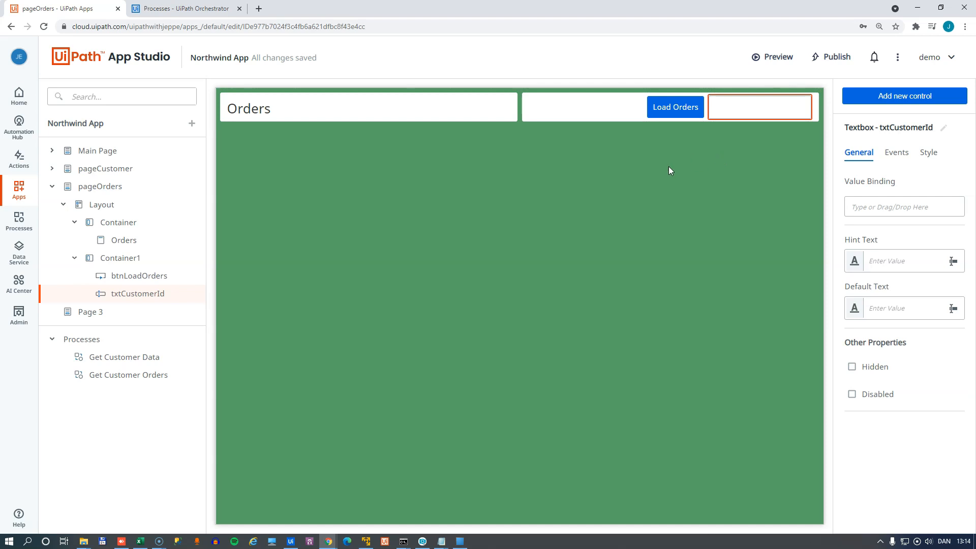
- Add a container below the header row and enlarge it to span the full layout width and most of the page height
{"action": "left_click", "coordinate": [614, 108]}
{"action": "left_click", "coordinate": [671, 126]}
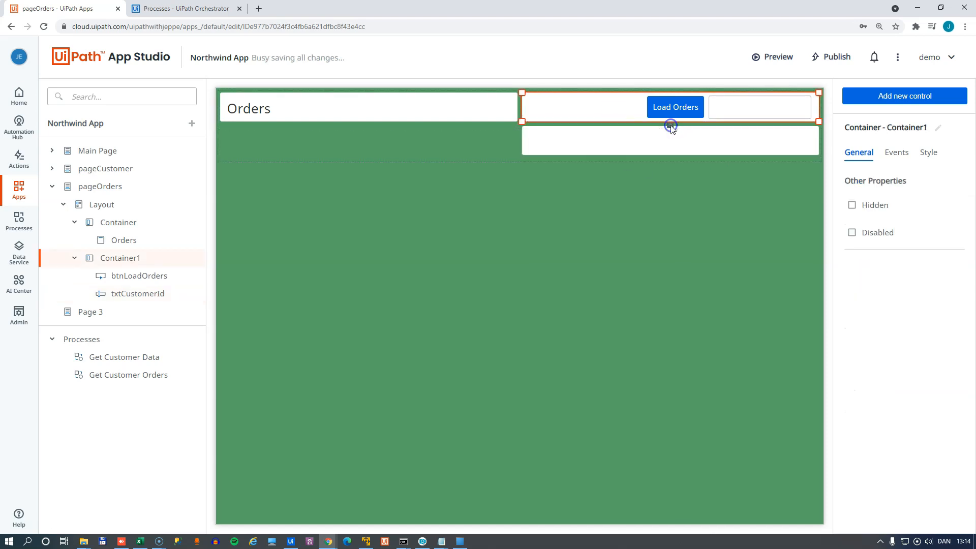
{"action": "left_click_drag", "start_coordinate": [522, 153], "coordinate": [221, 456]}
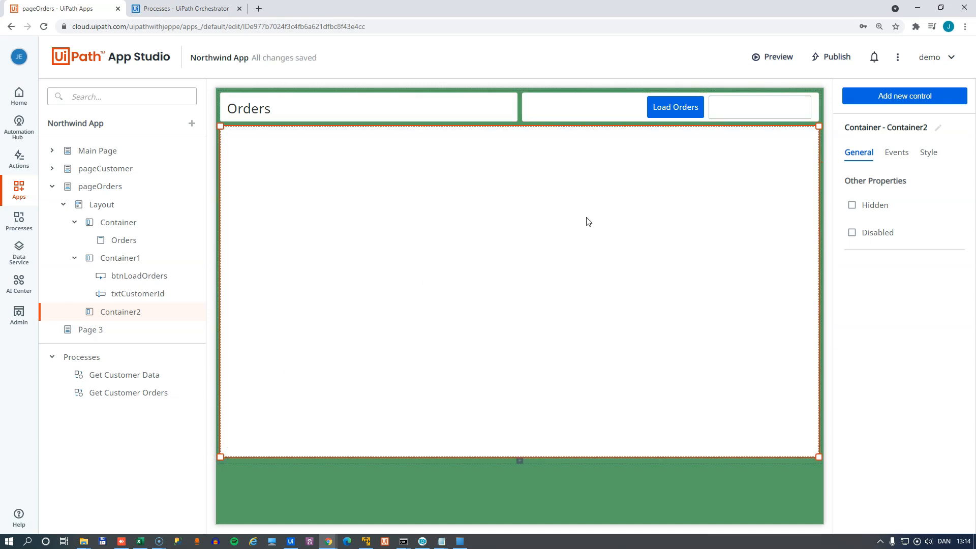
- Add a Table control to the large container below the Orders header
{"action": "left_click", "coordinate": [517, 178]}
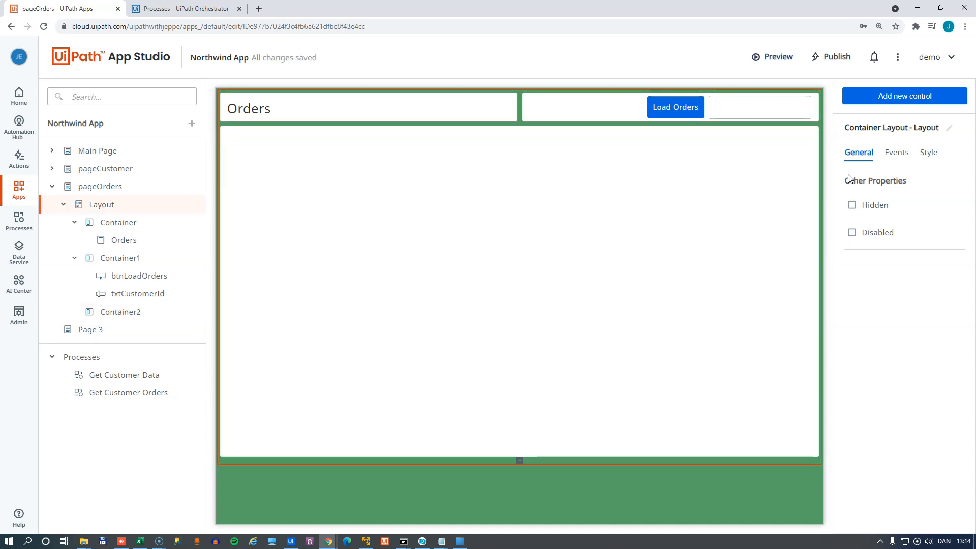
{"action": "left_click", "coordinate": [901, 100]}
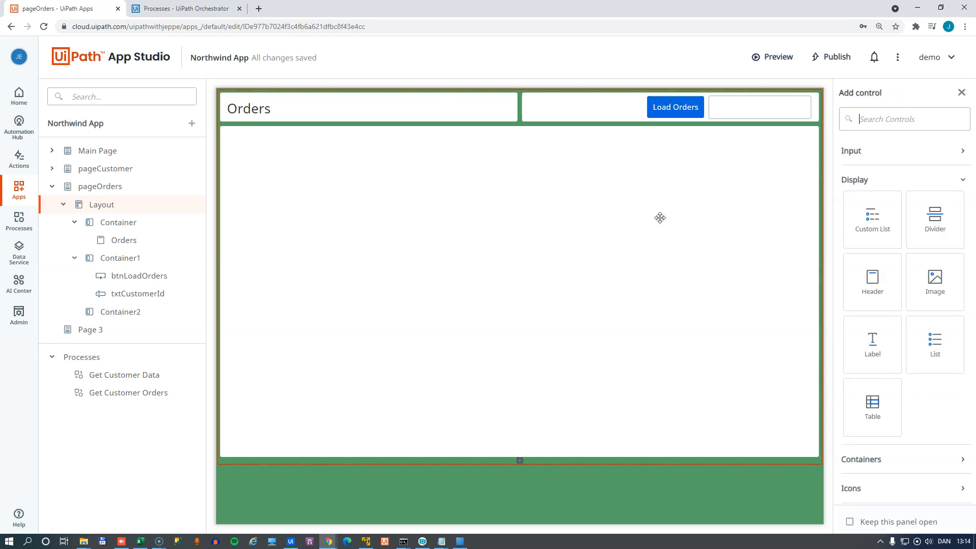
{"action": "left_click_drag", "start_coordinate": [869, 402], "coordinate": [349, 131]}
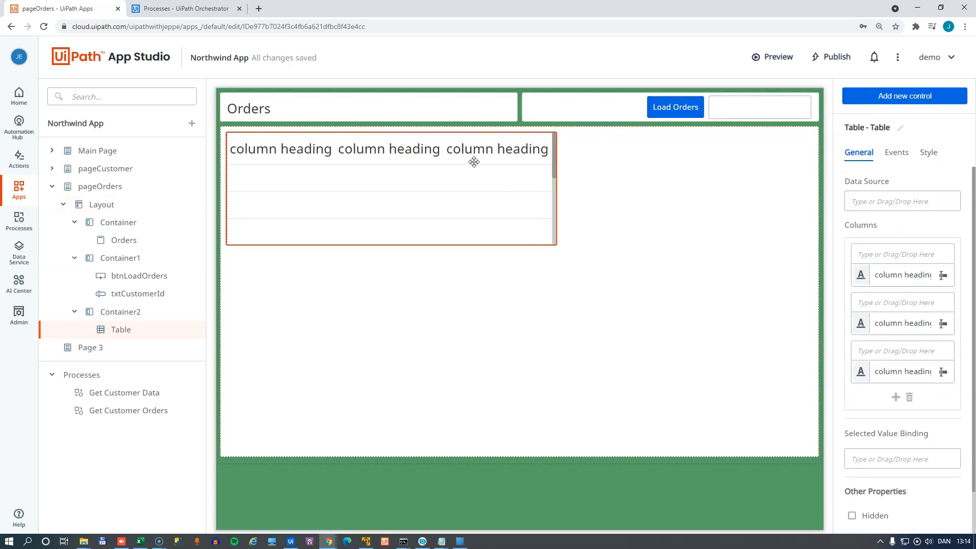
- Stretch the table to the container's full width and set its height to 450 px
{"action": "left_click", "coordinate": [928, 154]}
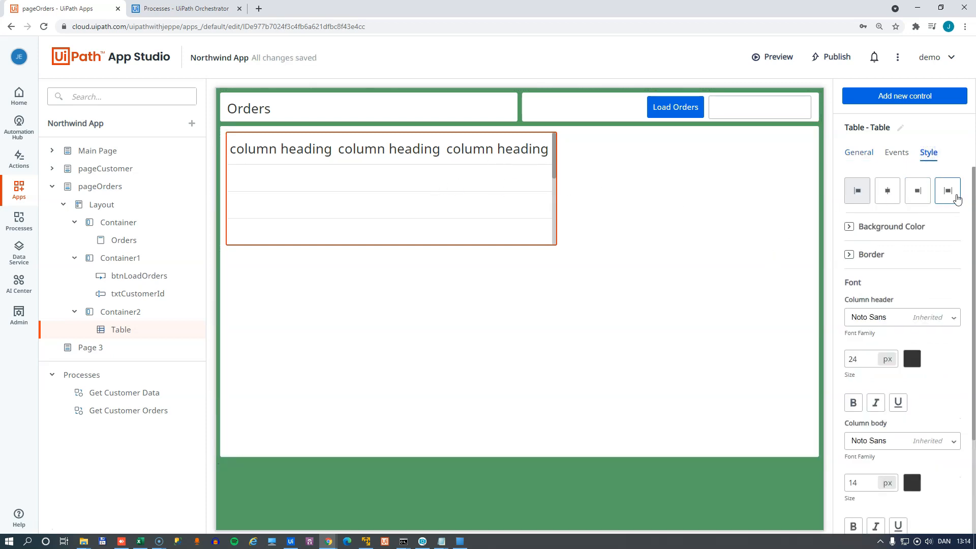
{"action": "left_click", "coordinate": [948, 192]}
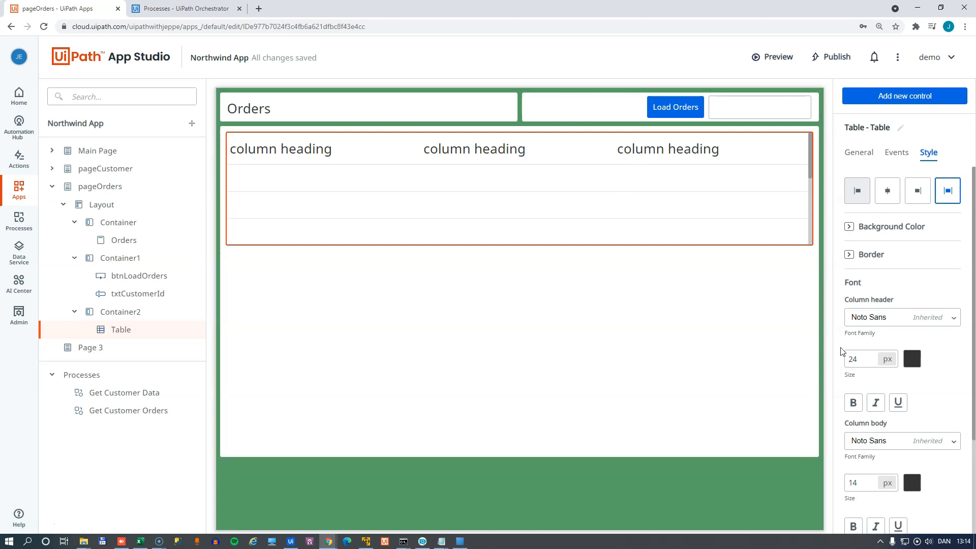
{"action": "scroll", "coordinate": [974, 245], "scroll_direction": "down", "scroll_amount": 3}
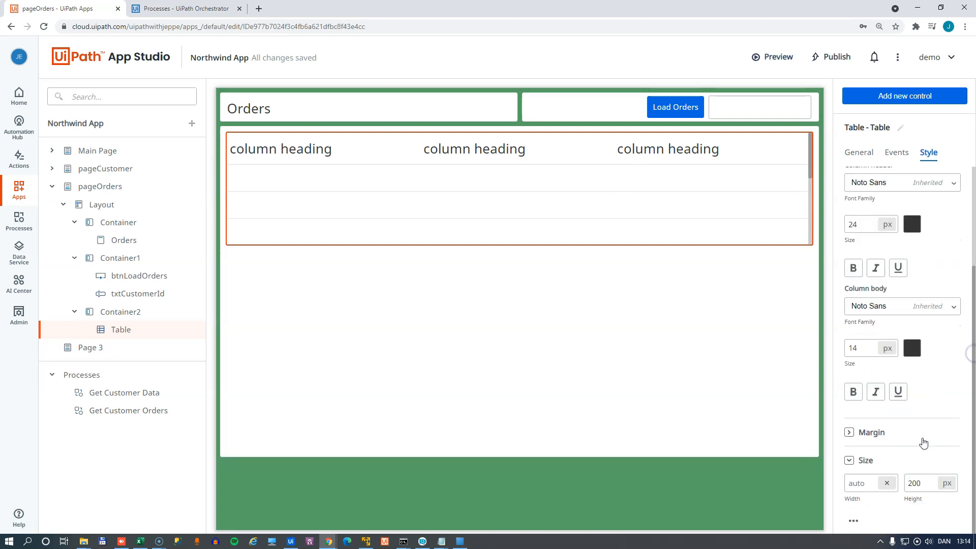
{"action": "left_click_drag", "start_coordinate": [926, 483], "coordinate": [909, 485]}
{"action": "type", "text": "450"}
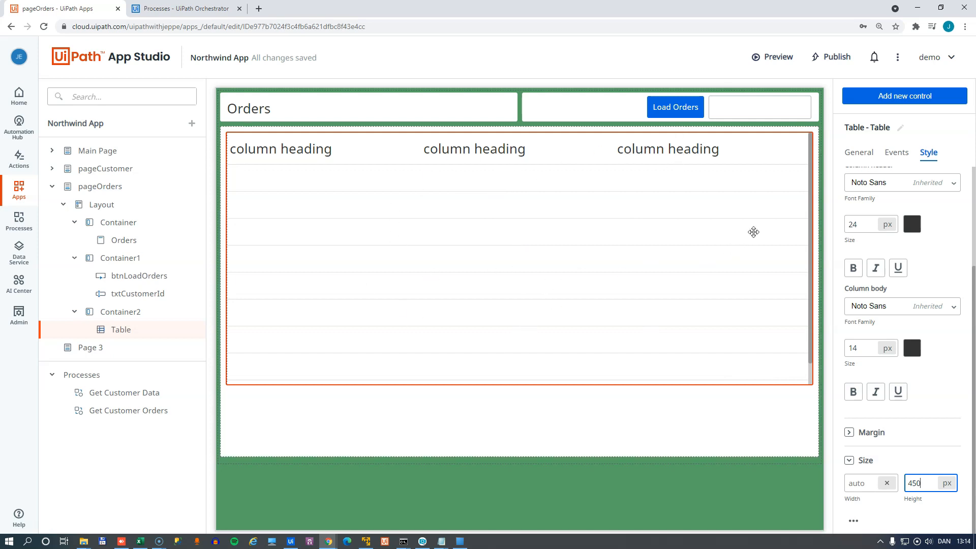
- Set the table's data source to the ordersData output of Get Customer Orders
{"action": "left_click", "coordinate": [548, 245]}
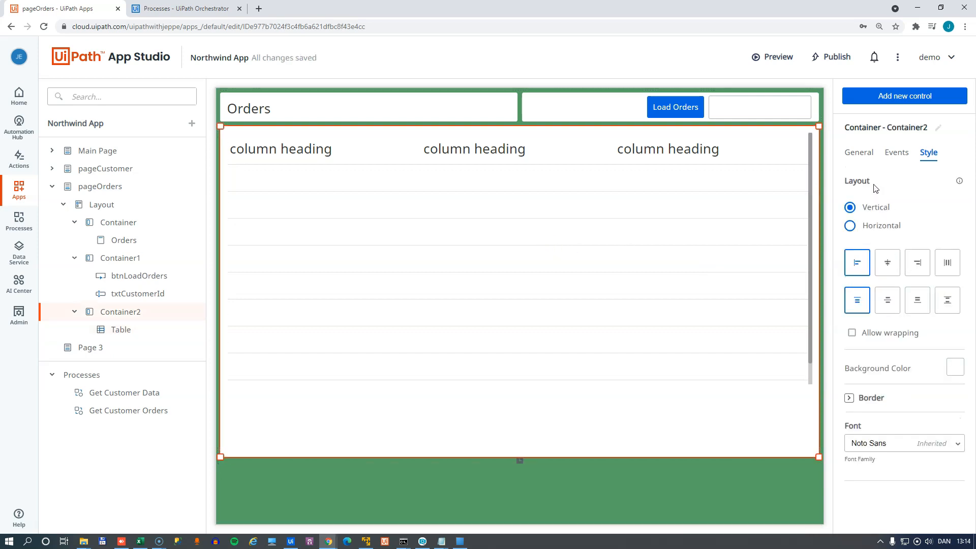
{"action": "left_click", "coordinate": [860, 154]}
{"action": "left_click", "coordinate": [552, 208]}
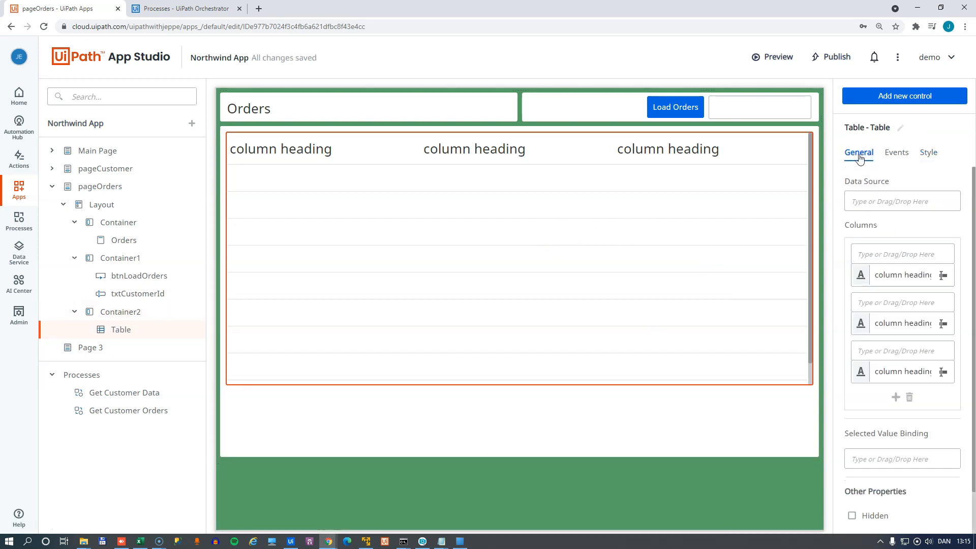
{"action": "left_click", "coordinate": [882, 202]}
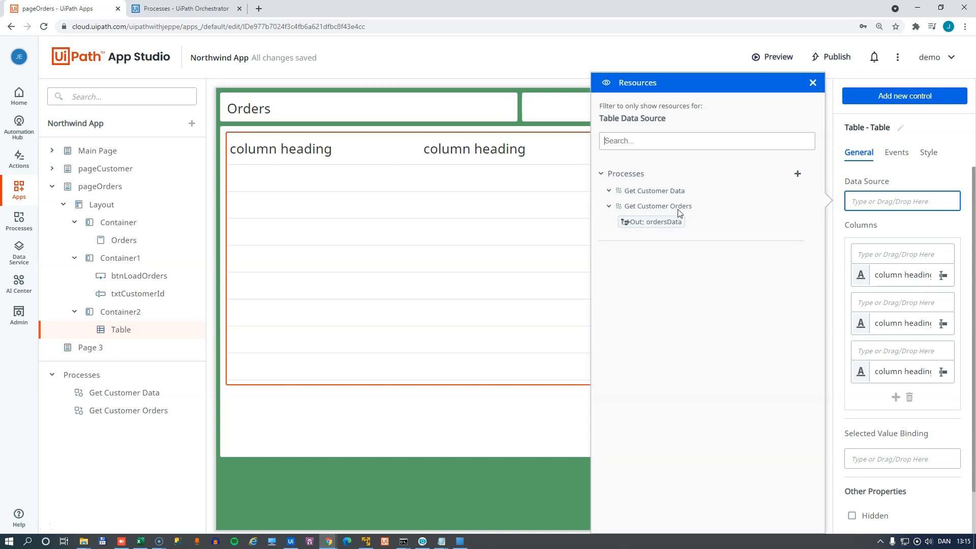
{"action": "left_click_drag", "start_coordinate": [646, 222], "coordinate": [859, 200]}
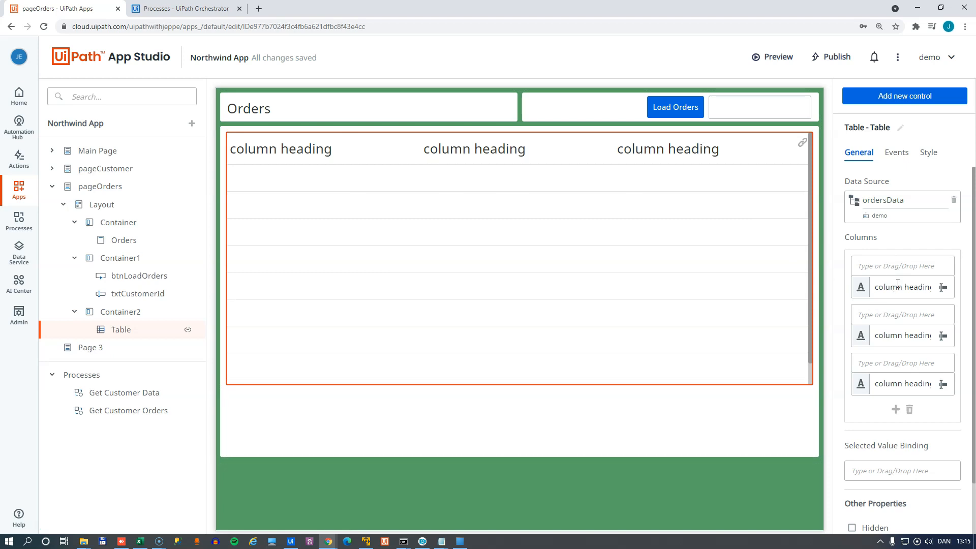
- Check the Get Customer Orders results for fields under ordersData that the table columns can be bound to
{"action": "left_click", "coordinate": [879, 267]}
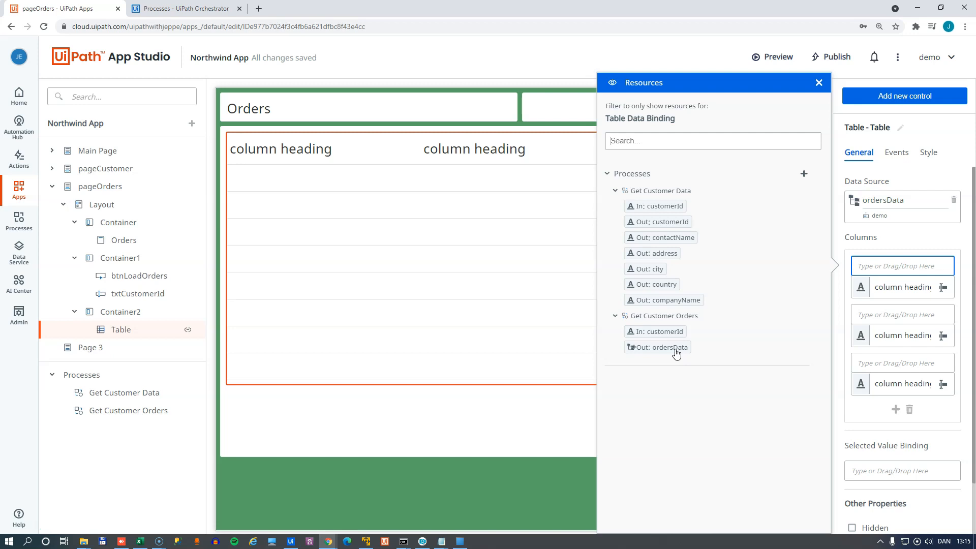
{"action": "left_click", "coordinate": [819, 83]}
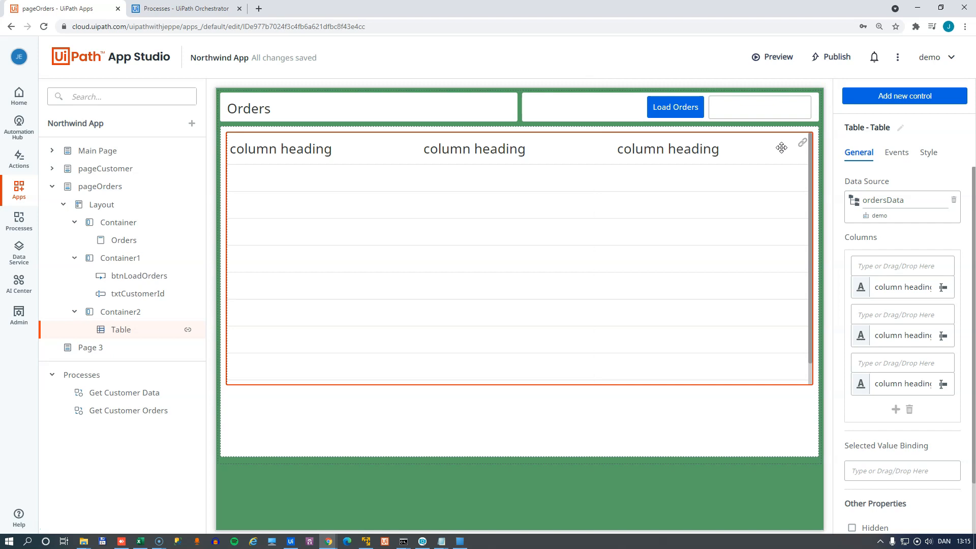
{"action": "left_click", "coordinate": [122, 411]}
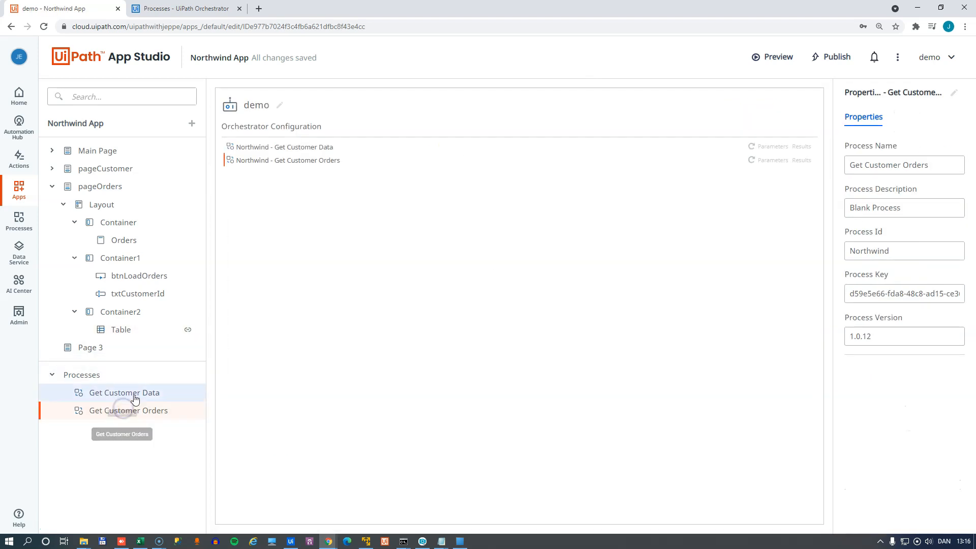
{"action": "left_click", "coordinate": [802, 161]}
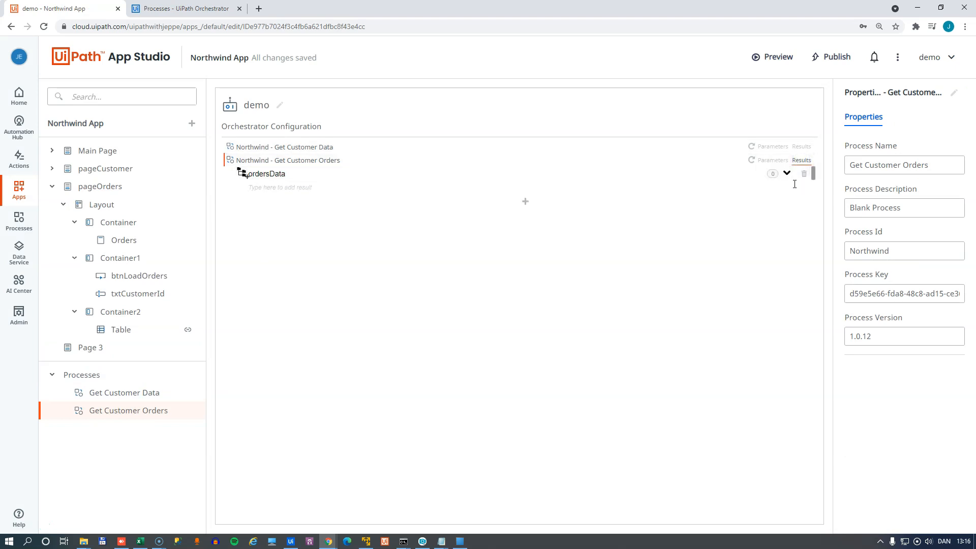
{"action": "left_click", "coordinate": [788, 175]}
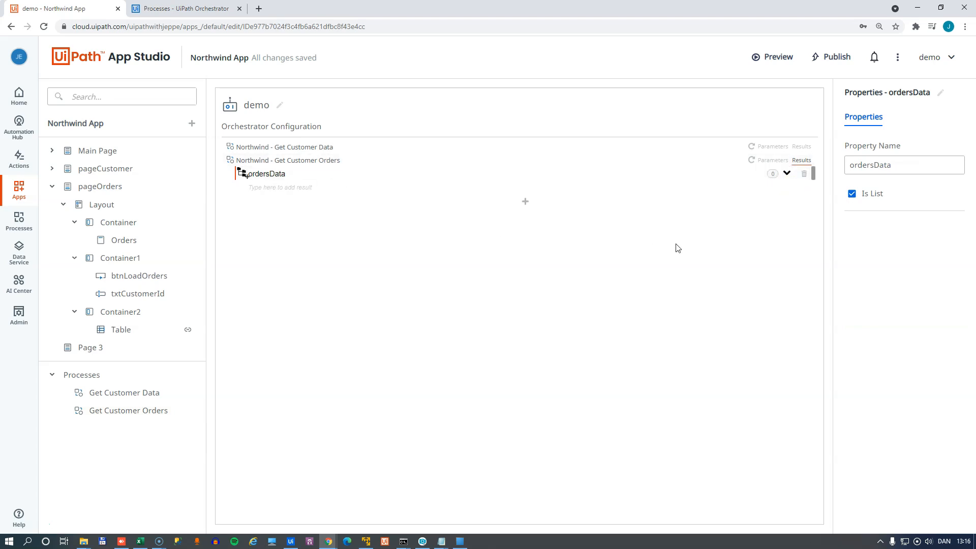
- Switch to Orchestrator, start Get Customer Orders as an unattended job with a customer ID as the customerId argument, and check its run in the job list
{"action": "left_click", "coordinate": [185, 9]}
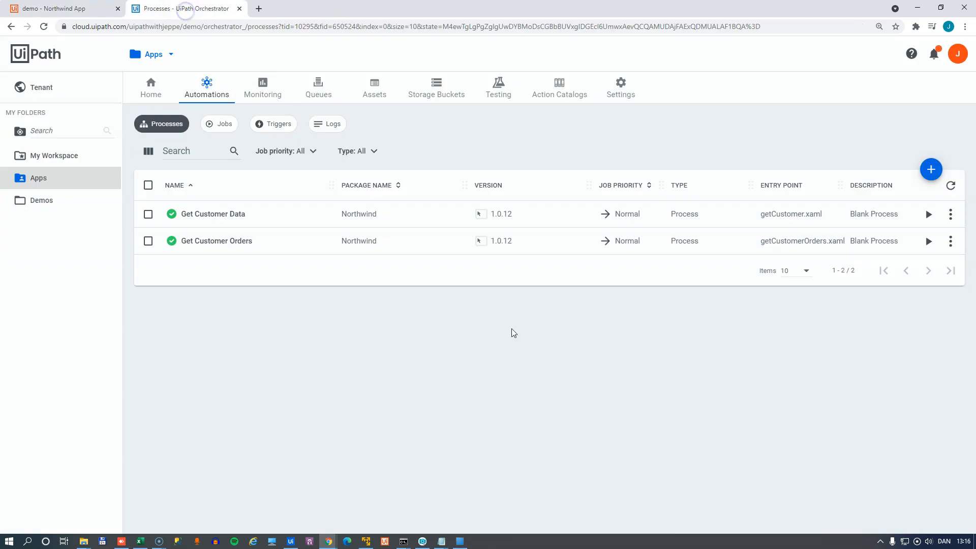
{"action": "left_click", "coordinate": [929, 241]}
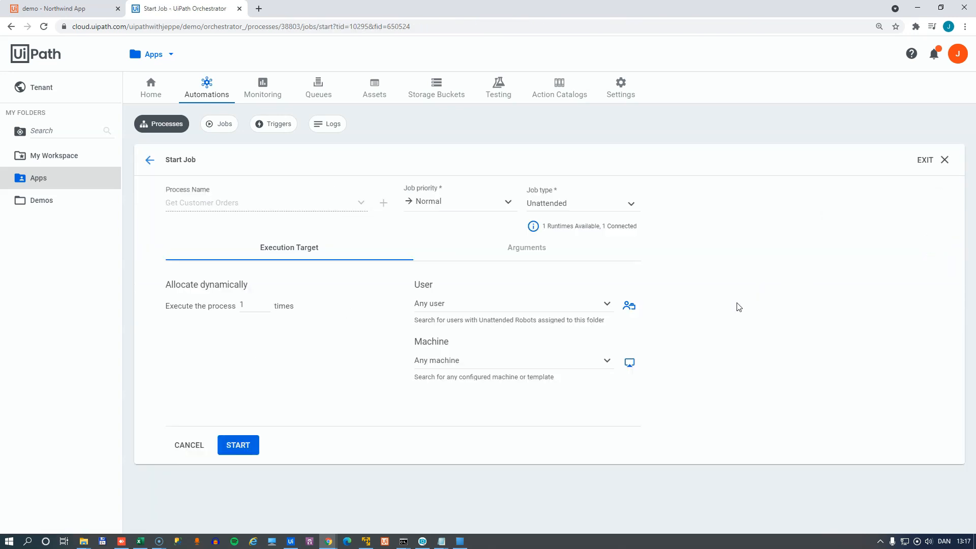
{"action": "left_click", "coordinate": [519, 252]}
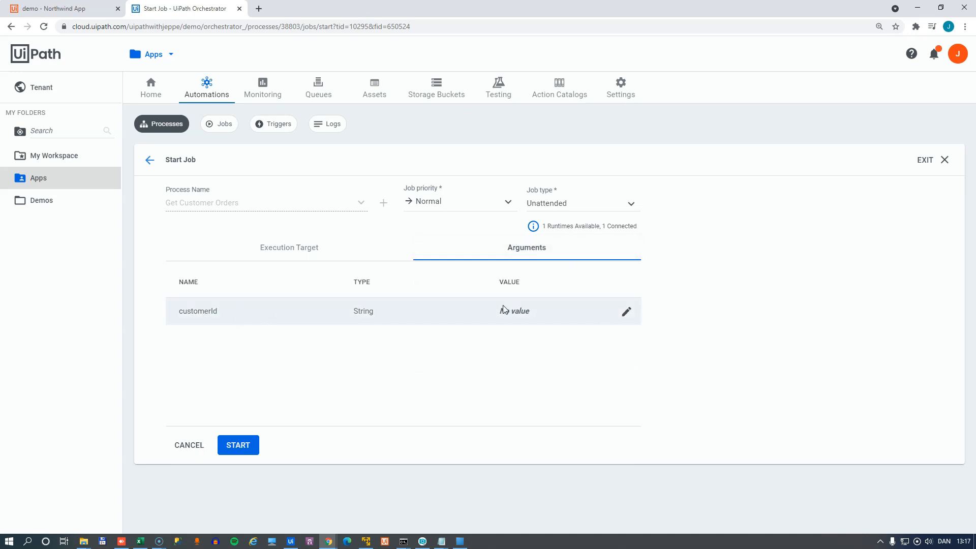
{"action": "left_click", "coordinate": [626, 311]}
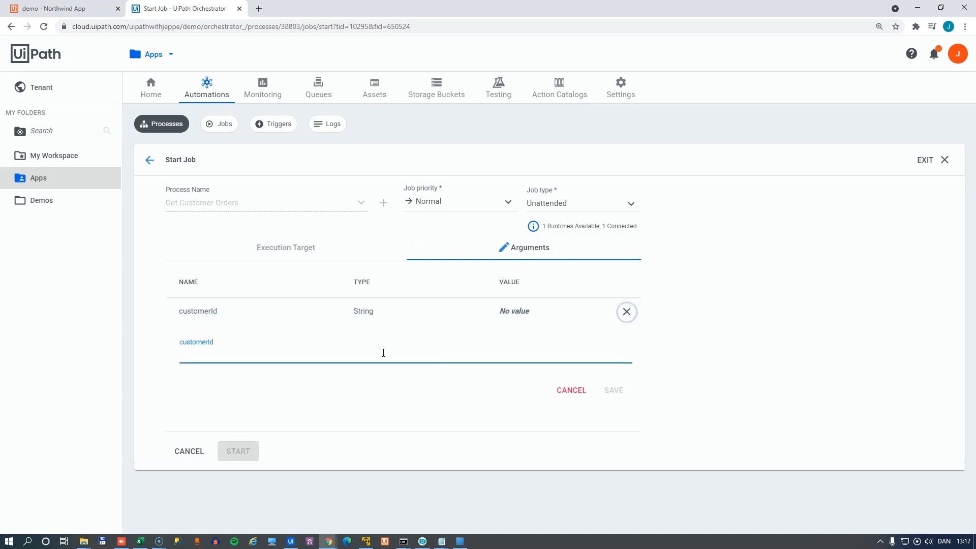
{"action": "type", "text": "a"}
{"action": "left_click", "coordinate": [616, 390]}
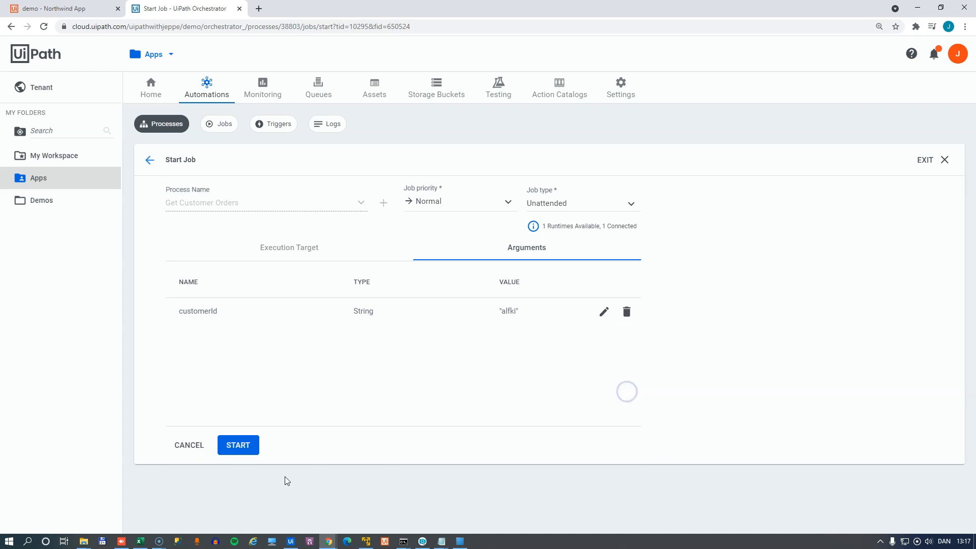
{"action": "left_click", "coordinate": [239, 448]}
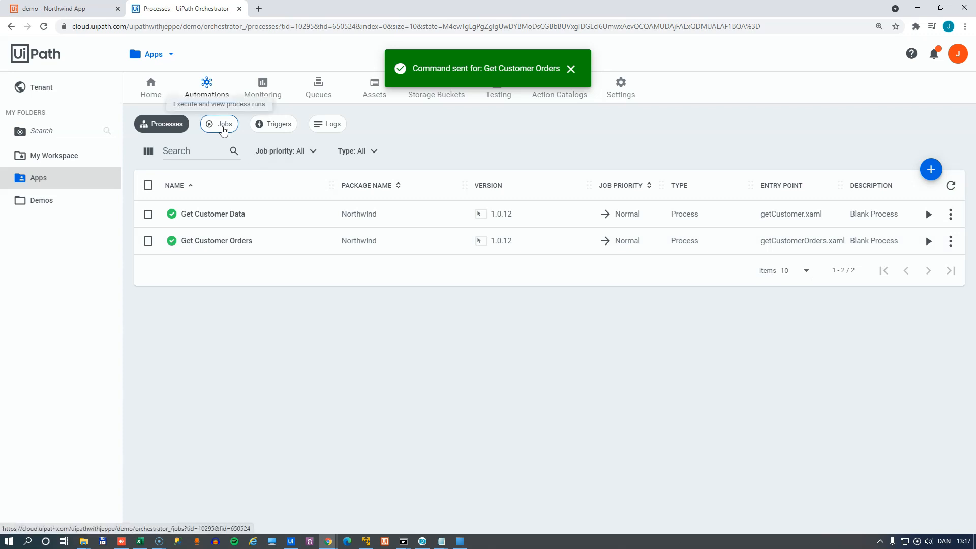
{"action": "left_click", "coordinate": [223, 128]}
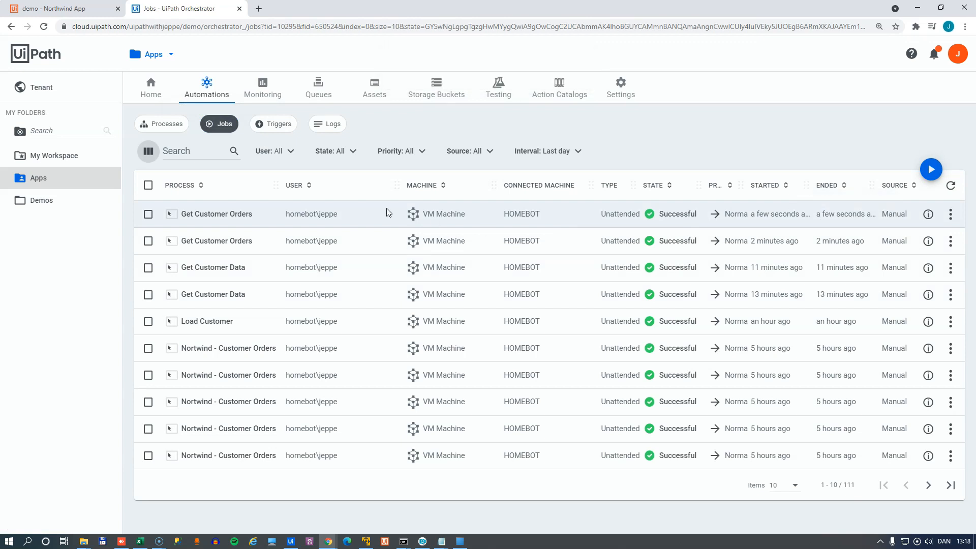
- Return to App Studio, refresh the Get Customer Orders process from its latest job and expand the ordersData fields
{"action": "key", "text": "ctrl+shift+Tab"}
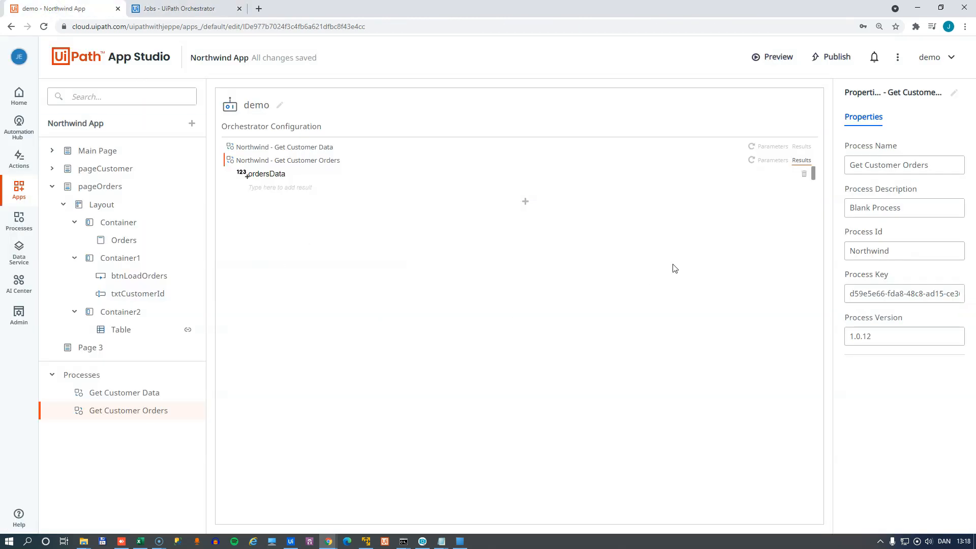
{"action": "left_click", "coordinate": [752, 161]}
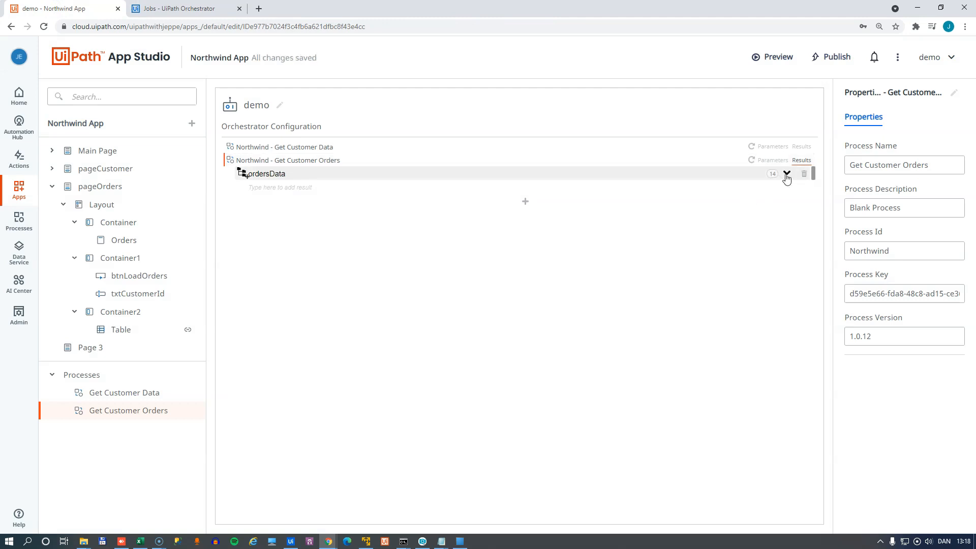
{"action": "left_click", "coordinate": [786, 174]}
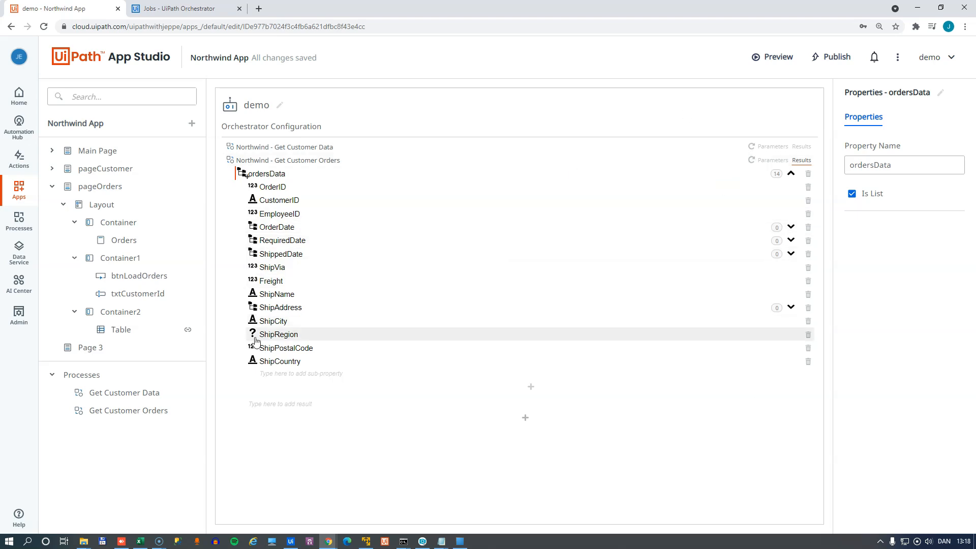
- On pageOrders, bind the table's first column to the CustomerID field of ordersData and title it "Customer ID"
{"action": "left_click", "coordinate": [109, 187]}
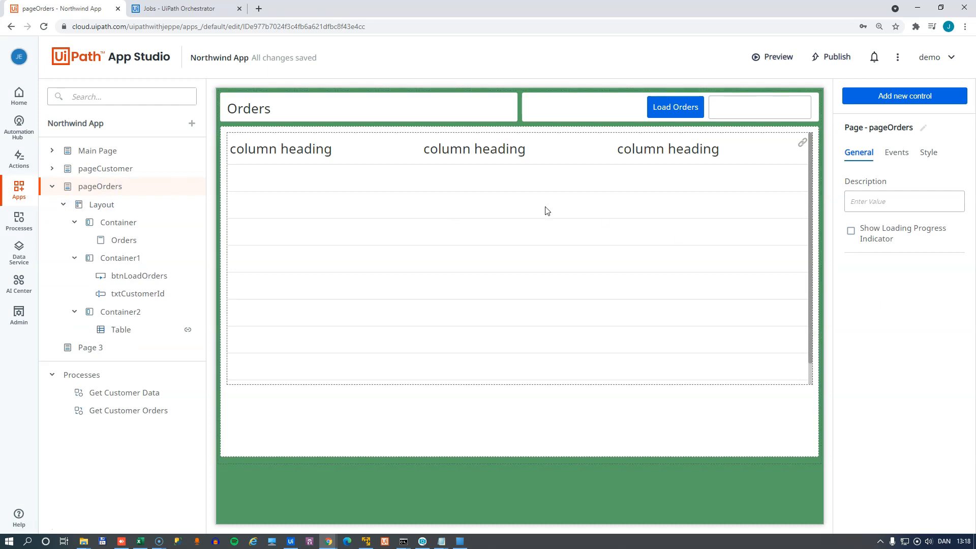
{"action": "left_click", "coordinate": [546, 211]}
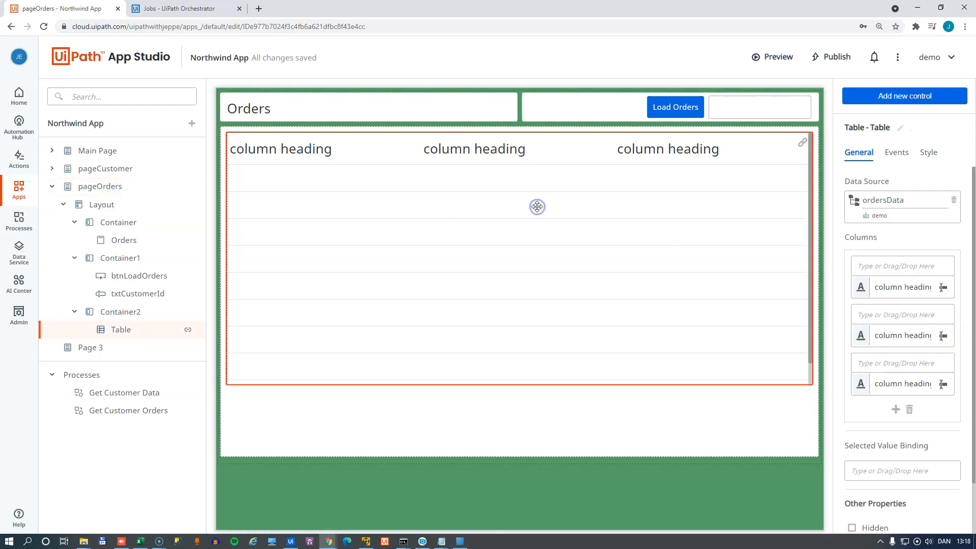
{"action": "left_click", "coordinate": [878, 265]}
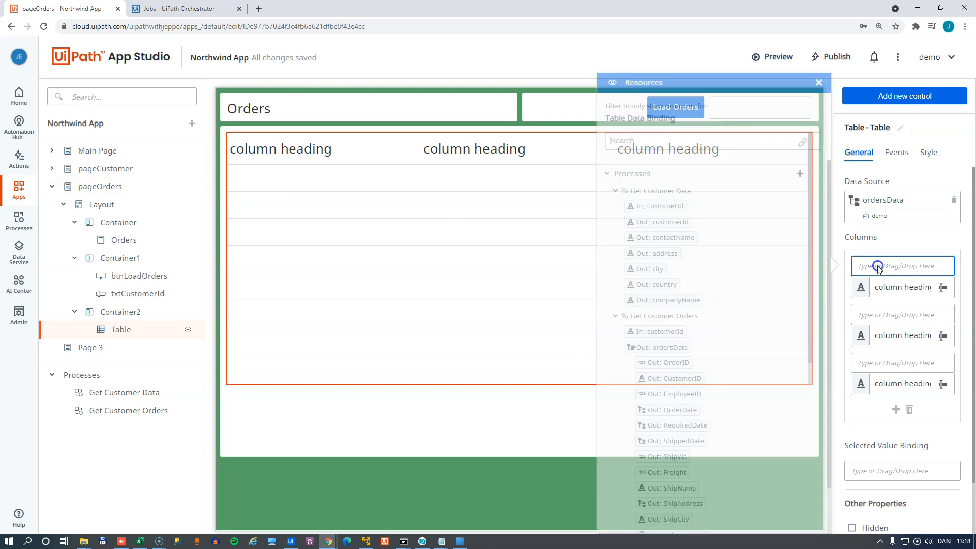
{"action": "left_click", "coordinate": [616, 191]}
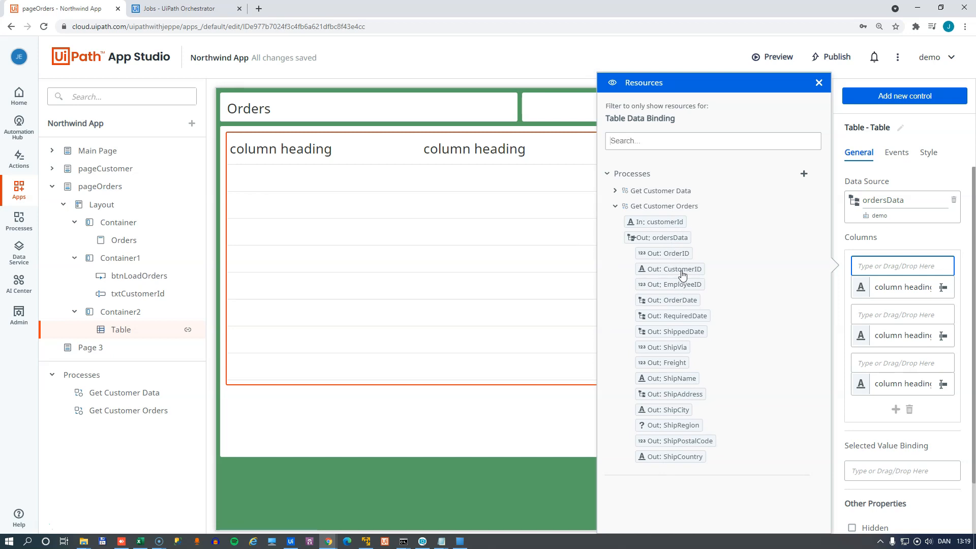
{"action": "left_click_drag", "start_coordinate": [683, 275], "coordinate": [867, 266]}
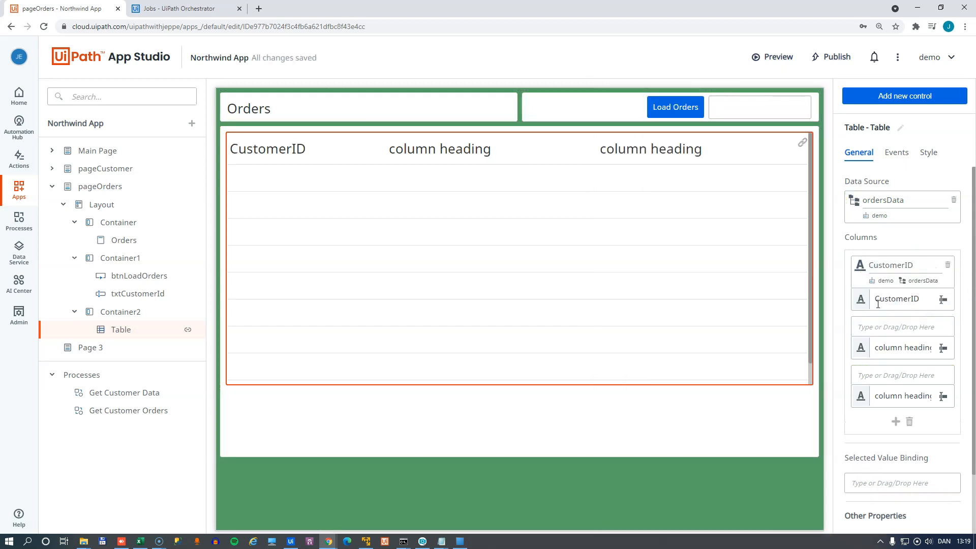
{"action": "left_click", "coordinate": [913, 300]}
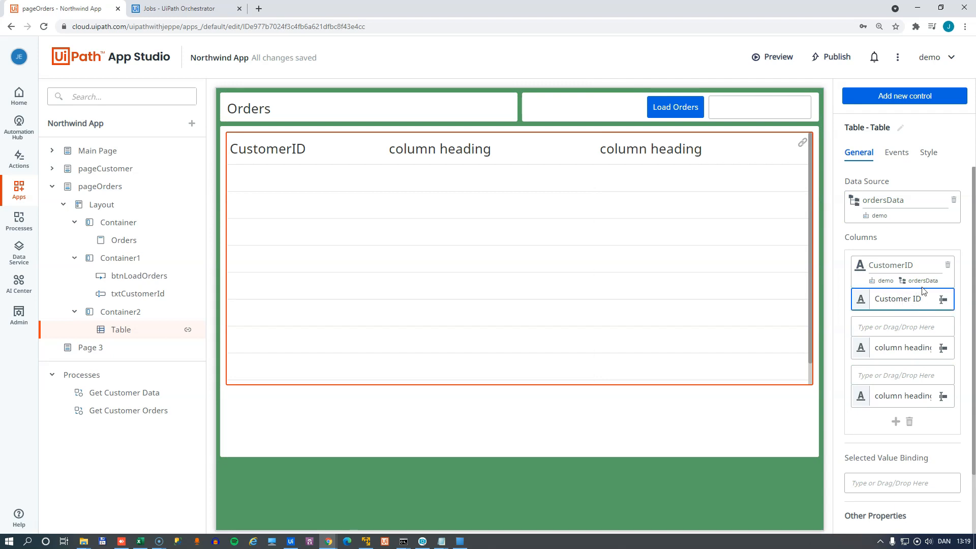
- Bind the table's second column to OrderDate, titled "Order Date", and the third to ShipName, titled "Ship Name"
{"action": "left_click", "coordinate": [881, 327]}
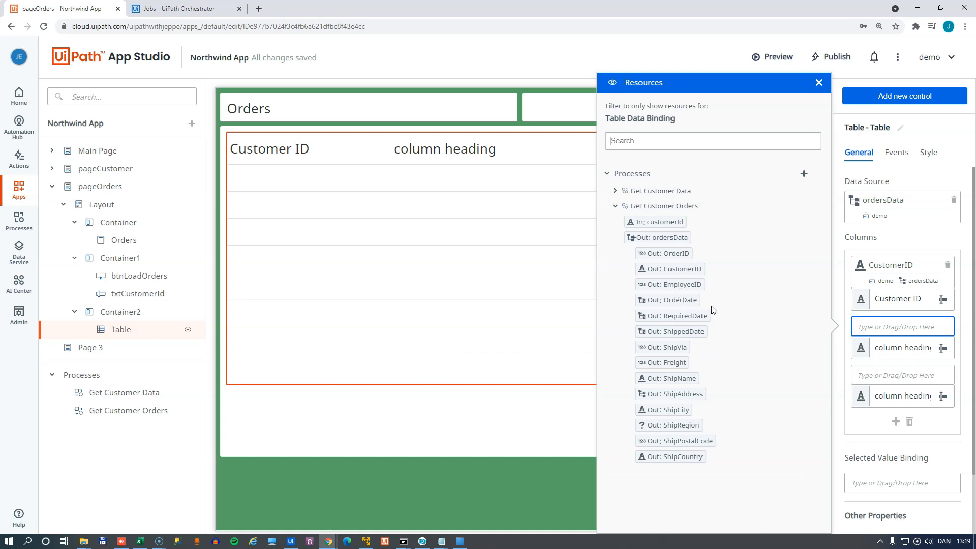
{"action": "left_click_drag", "start_coordinate": [680, 301], "coordinate": [882, 330]}
{"action": "left_click", "coordinate": [897, 360]}
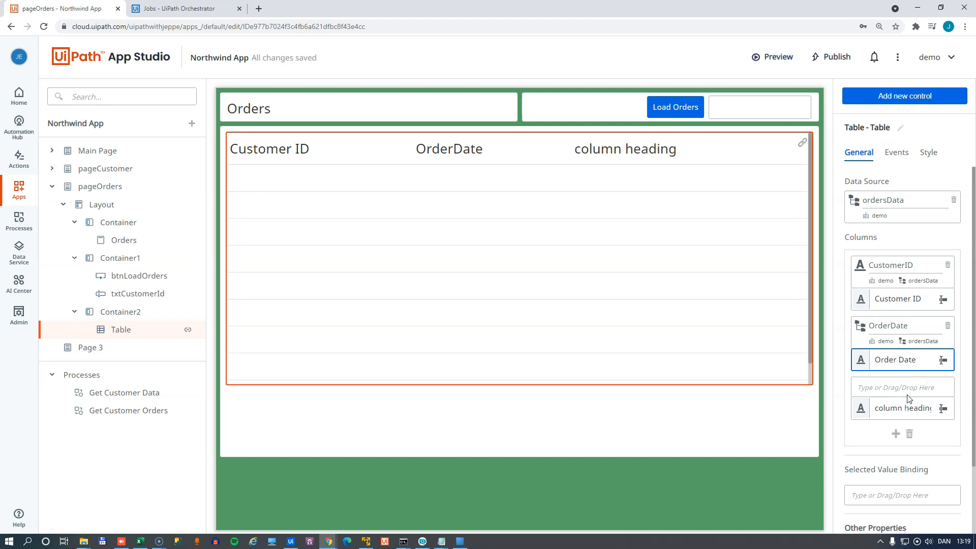
{"action": "left_click", "coordinate": [908, 389]}
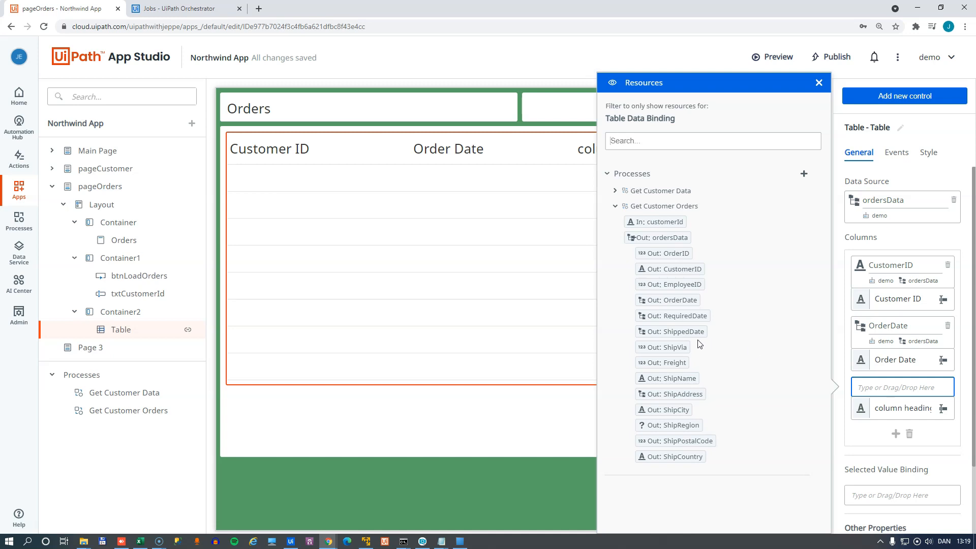
{"action": "left_click_drag", "start_coordinate": [679, 383], "coordinate": [903, 396]}
{"action": "left_click", "coordinate": [891, 420]}
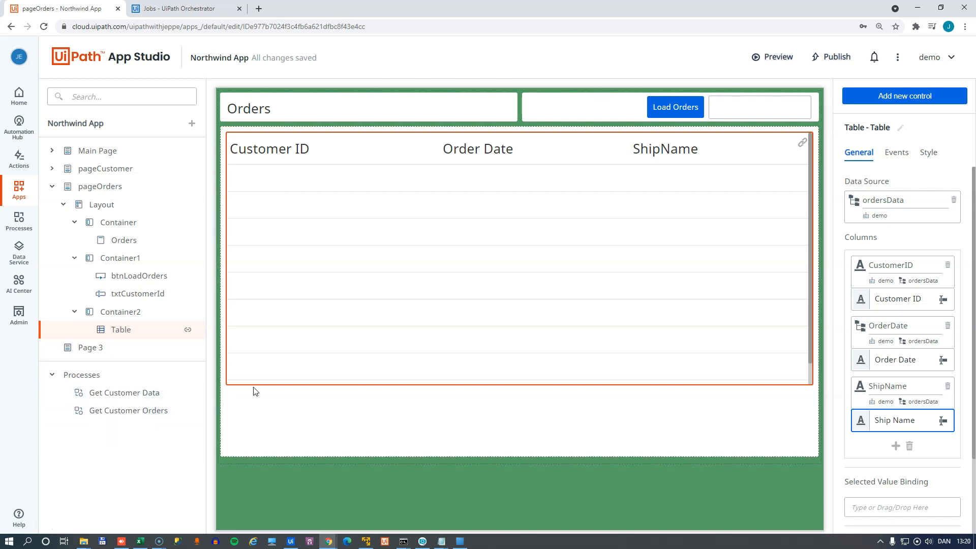
- Create a click rule for btnLoadOrders that starts the Get Customer Orders process as Unattended
{"action": "left_click", "coordinate": [771, 57]}
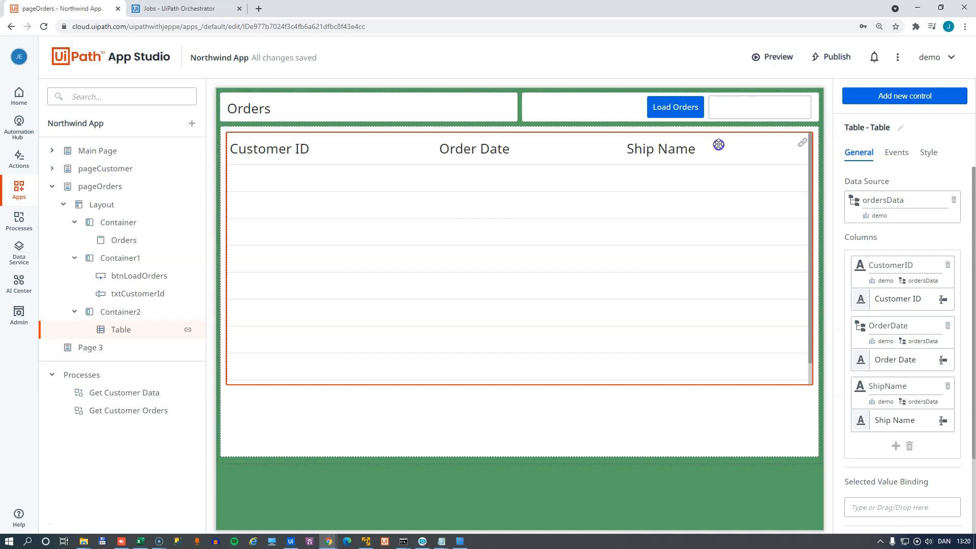
{"action": "left_click", "coordinate": [897, 152]}
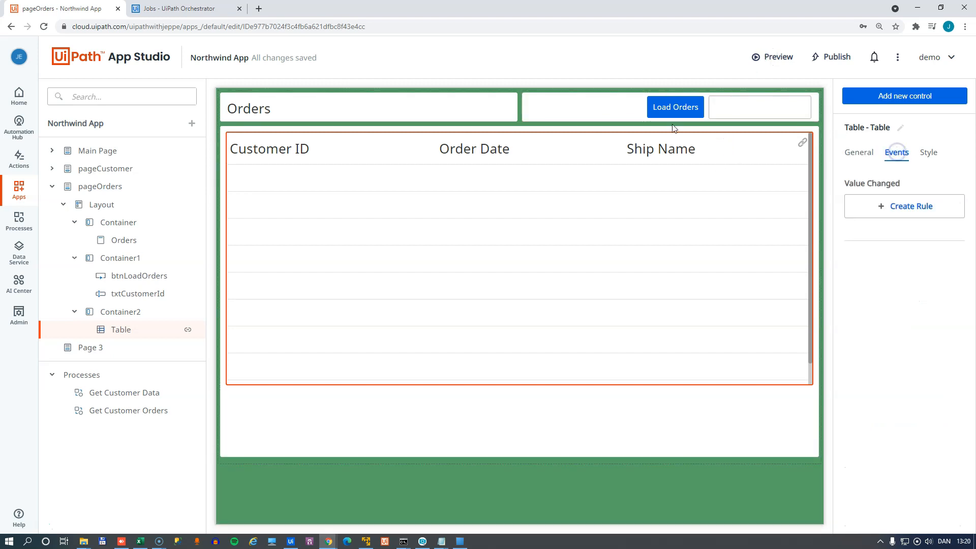
{"action": "left_click", "coordinate": [907, 206]}
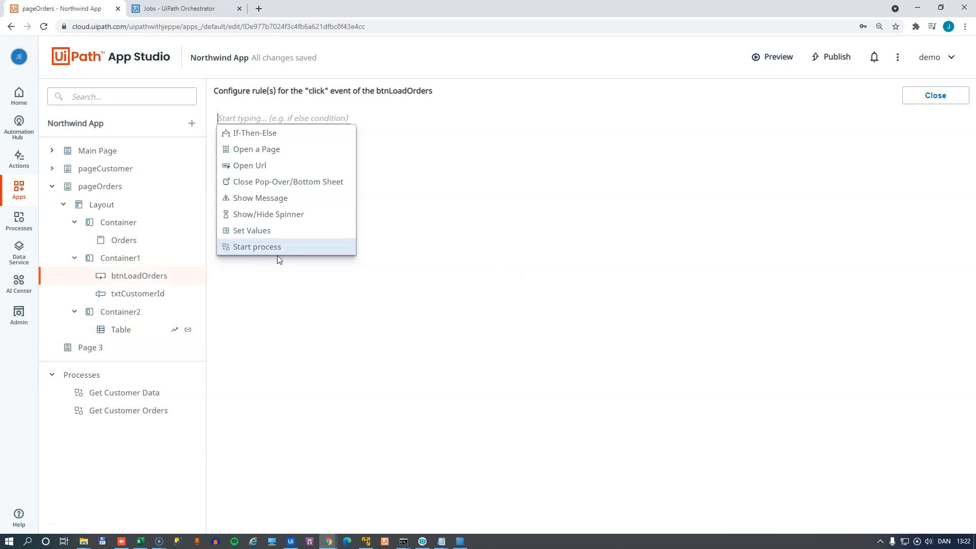
{"action": "left_click", "coordinate": [277, 248]}
{"action": "left_click", "coordinate": [266, 153]}
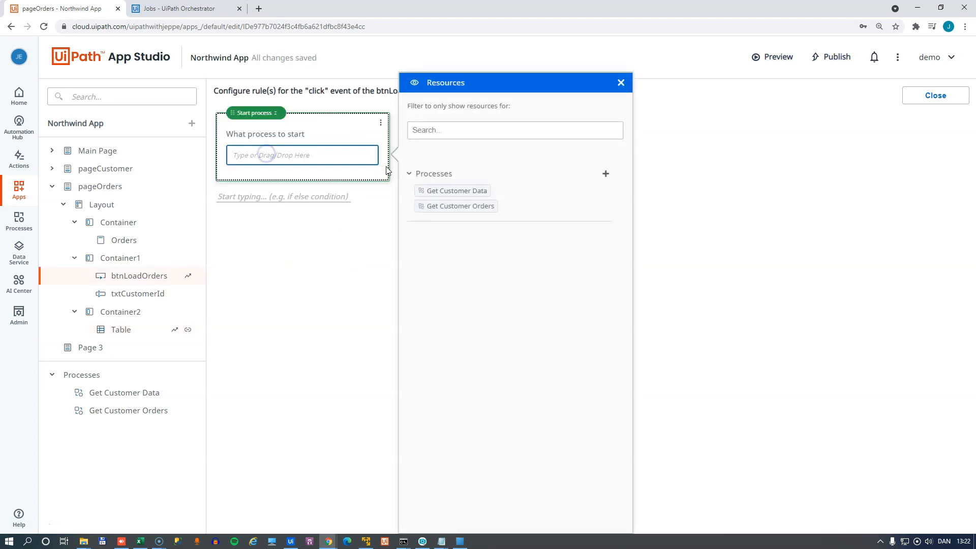
{"action": "left_click_drag", "start_coordinate": [446, 209], "coordinate": [245, 156]}
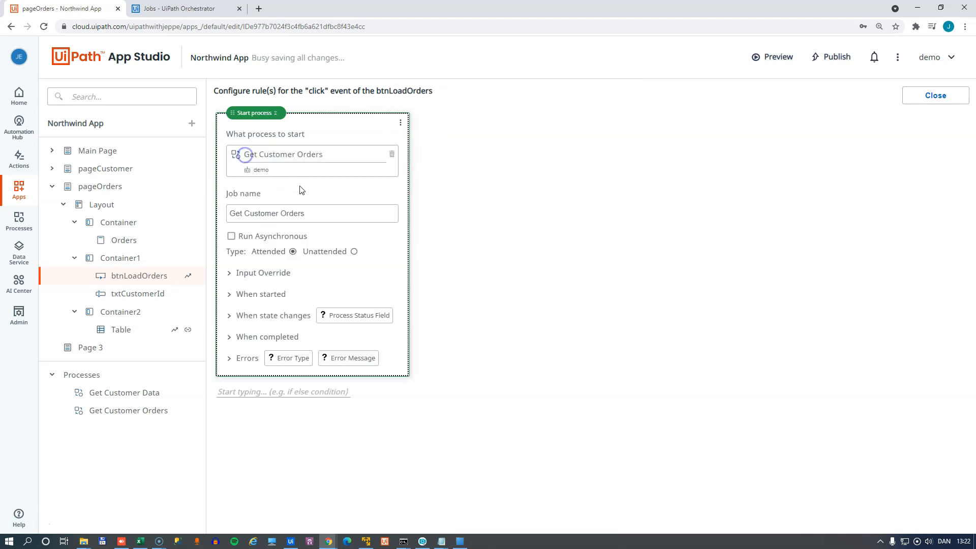
{"action": "left_click", "coordinate": [354, 252]}
- Override the process's customerId input with the value of the txtCustomerId text box on pageOrders
{"action": "left_click", "coordinate": [262, 273]}
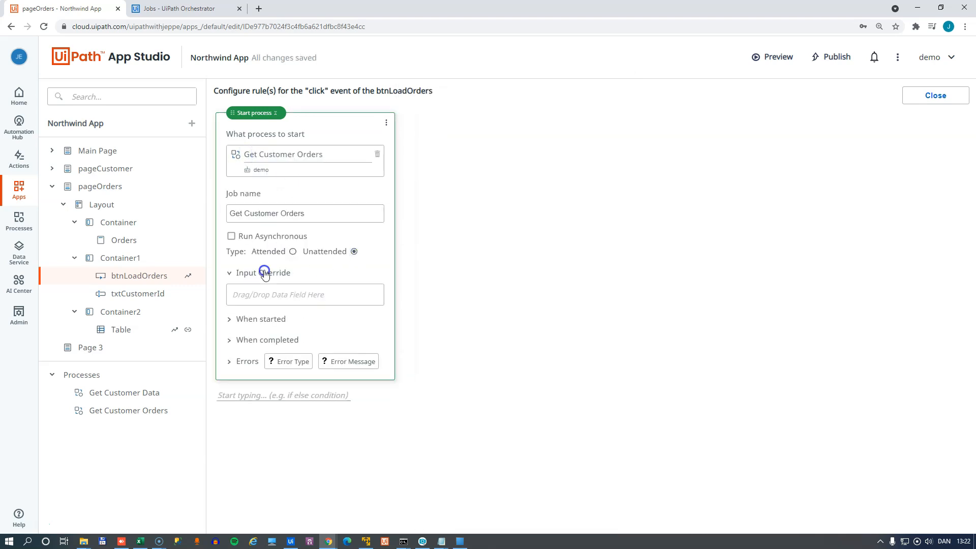
{"action": "left_click", "coordinate": [270, 298]}
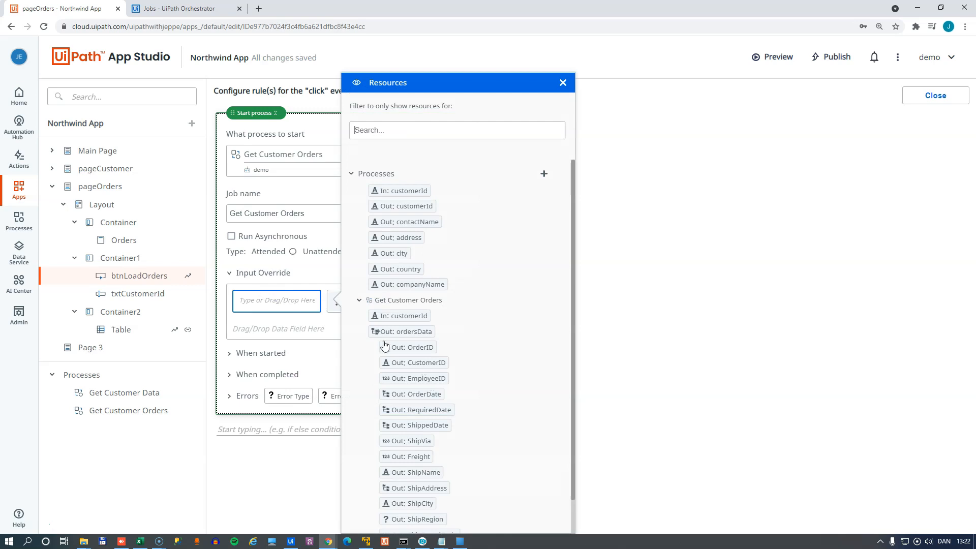
{"action": "left_click_drag", "start_coordinate": [400, 318], "coordinate": [274, 304]}
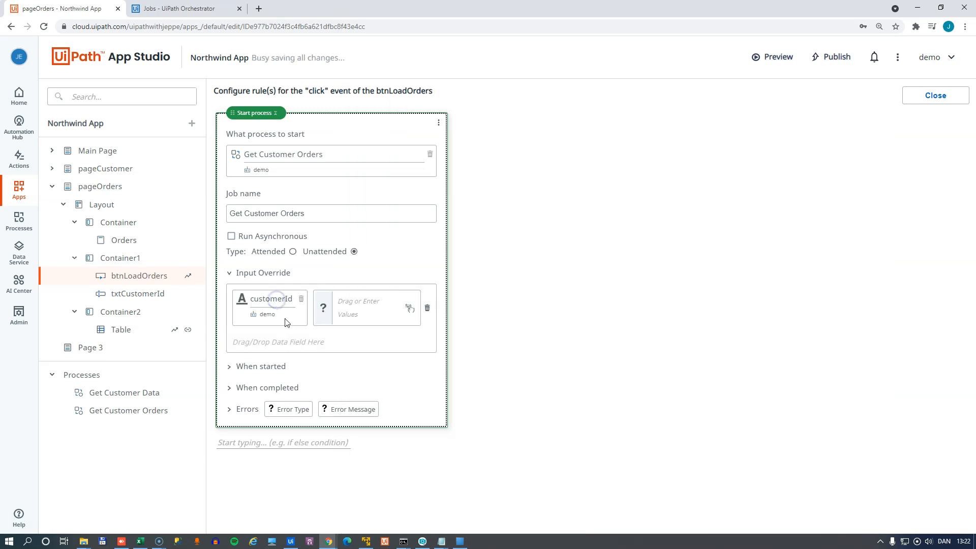
{"action": "left_click", "coordinate": [367, 312]}
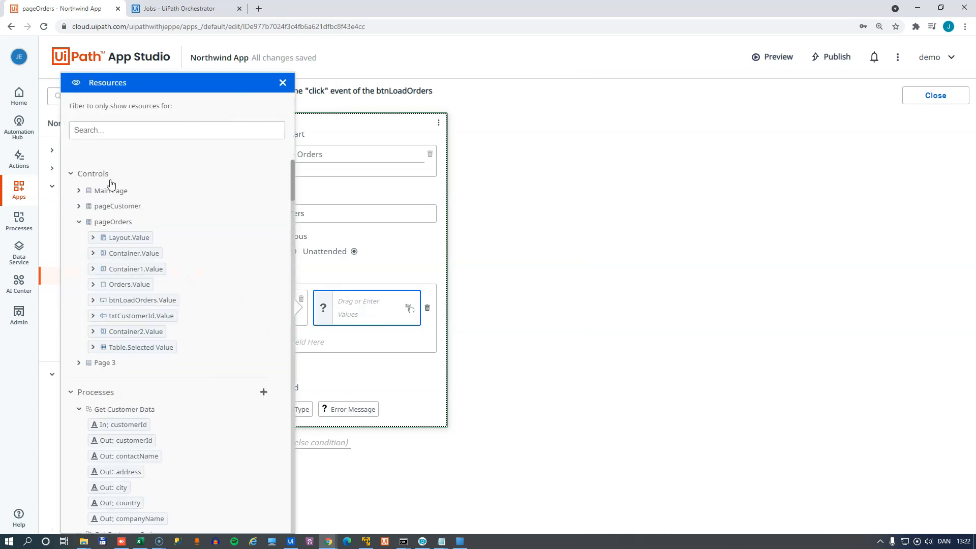
{"action": "left_click_drag", "start_coordinate": [131, 316], "coordinate": [362, 310]}
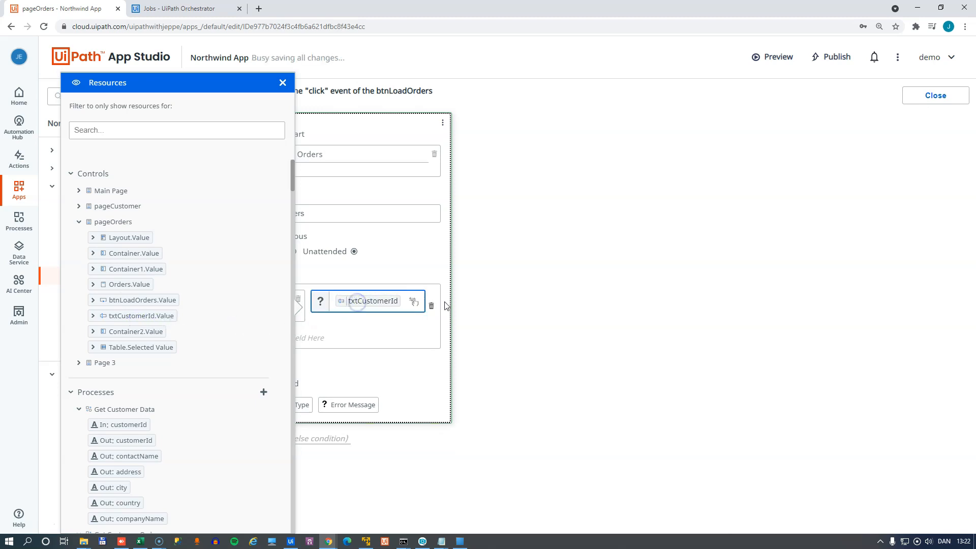
- In the btnLoadOrders click rule, add a Show/Hide Spinner action that shows the spinner when the process has started
{"action": "left_click", "coordinate": [357, 370]}
{"action": "left_click", "coordinate": [254, 362]}
{"action": "left_click", "coordinate": [273, 389]}
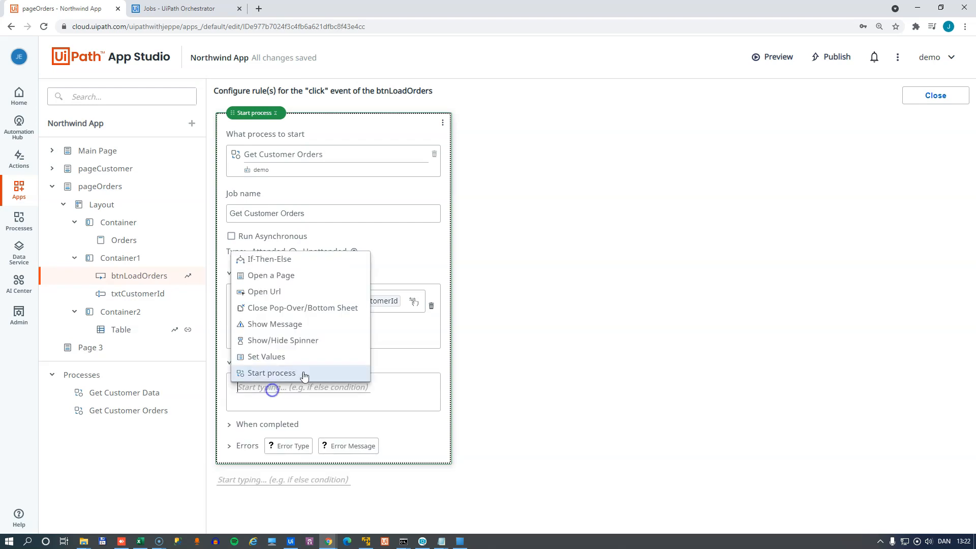
{"action": "left_click", "coordinate": [270, 340]}
{"action": "scroll", "coordinate": [278, 422], "scroll_direction": "down", "scroll_amount": 2}
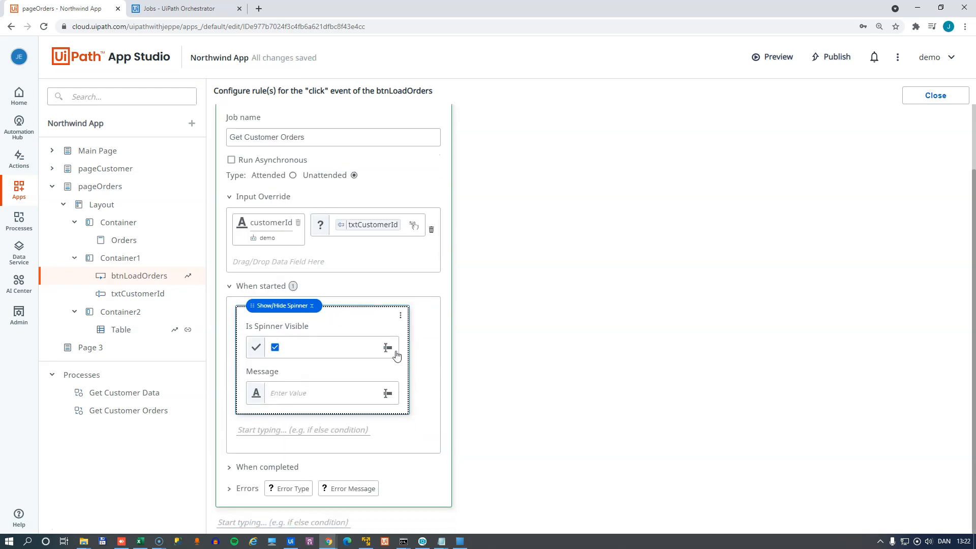
{"action": "left_click", "coordinate": [230, 288]}
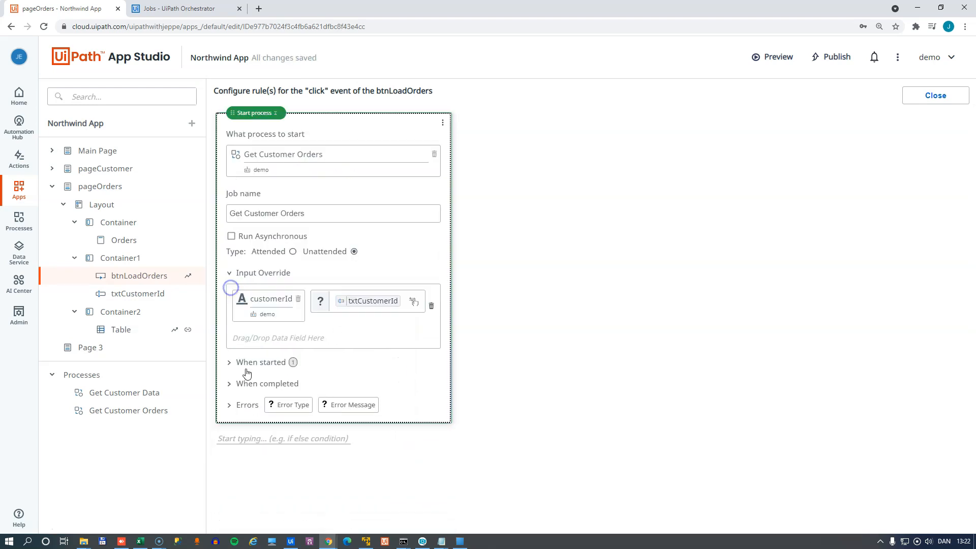
- Add a Show/Hide Spinner action that hides the spinner when the Get Customer Orders process completes, and close the rule editor
{"action": "left_click", "coordinate": [256, 383]}
{"action": "left_click", "coordinate": [301, 408]}
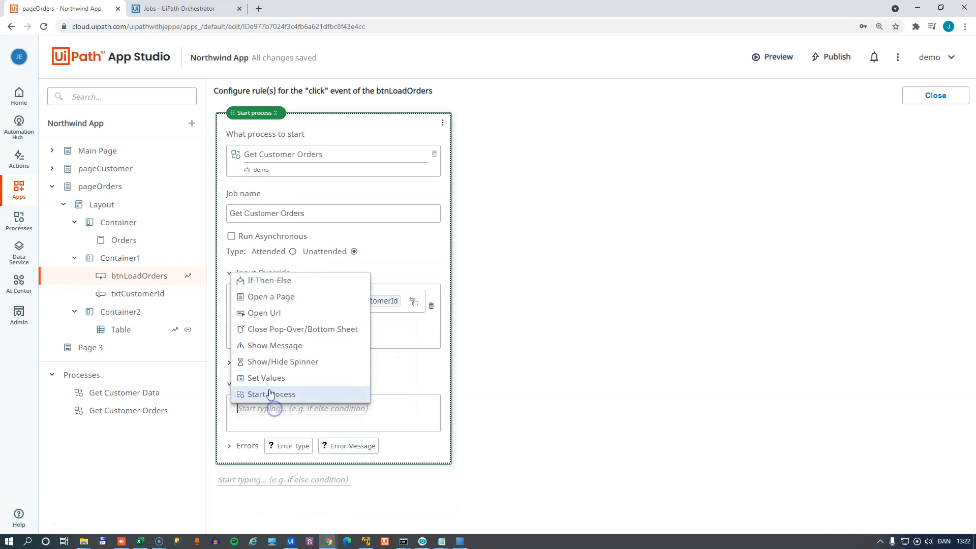
{"action": "left_click", "coordinate": [273, 364]}
{"action": "scroll", "coordinate": [342, 366], "scroll_direction": "down", "scroll_amount": 2}
{"action": "left_click", "coordinate": [275, 369]}
{"action": "left_click", "coordinate": [261, 310]}
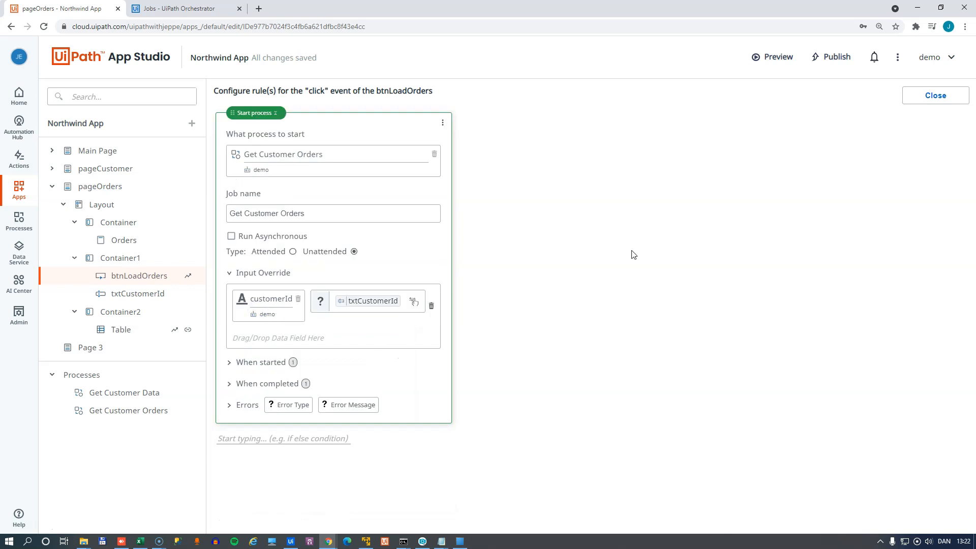
{"action": "left_click", "coordinate": [935, 95]}
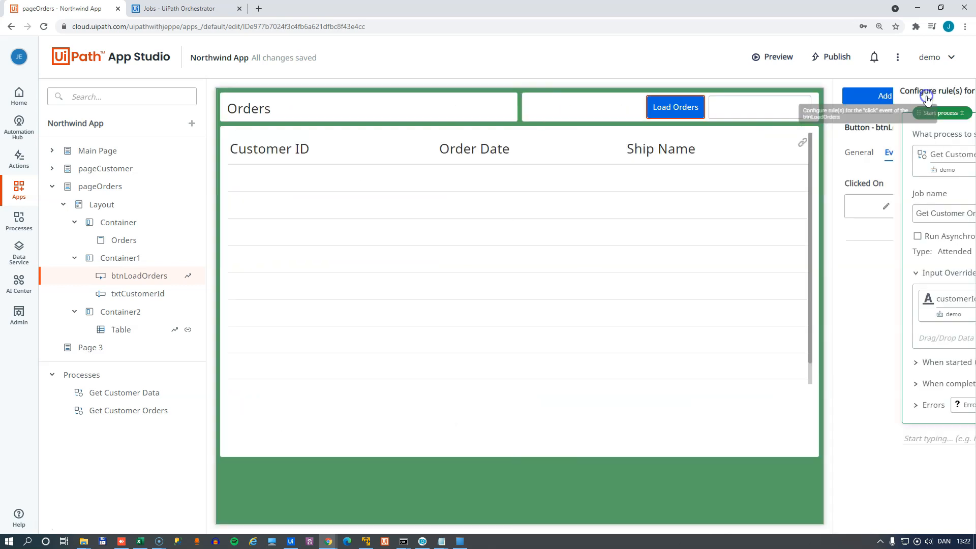
- Preview the app, enter a customer ID on the Orders page, load that customer's orders and look through the table
{"action": "left_click", "coordinate": [785, 58]}
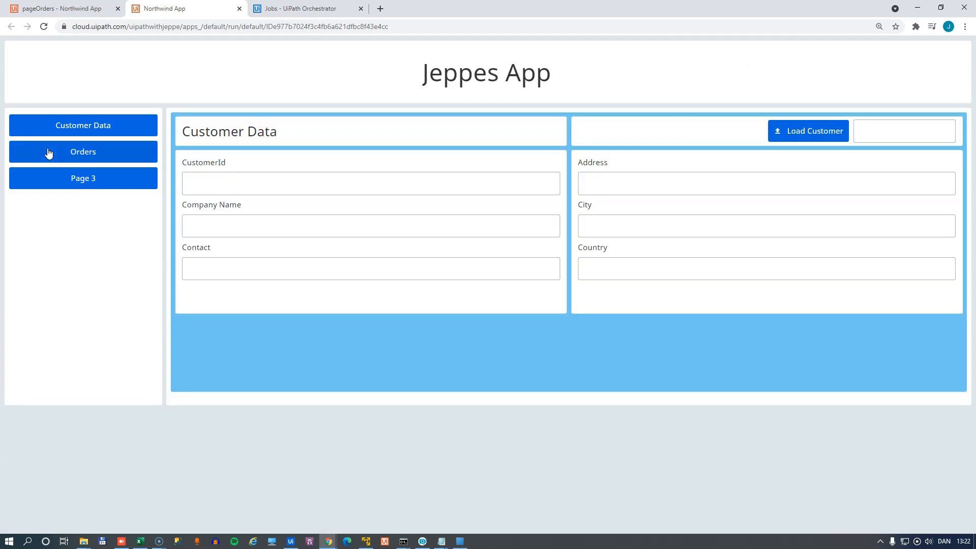
{"action": "left_click", "coordinate": [60, 150]}
{"action": "left_click", "coordinate": [871, 131]}
{"action": "type", "text": "fran"}
{"action": "left_click", "coordinate": [825, 132]}
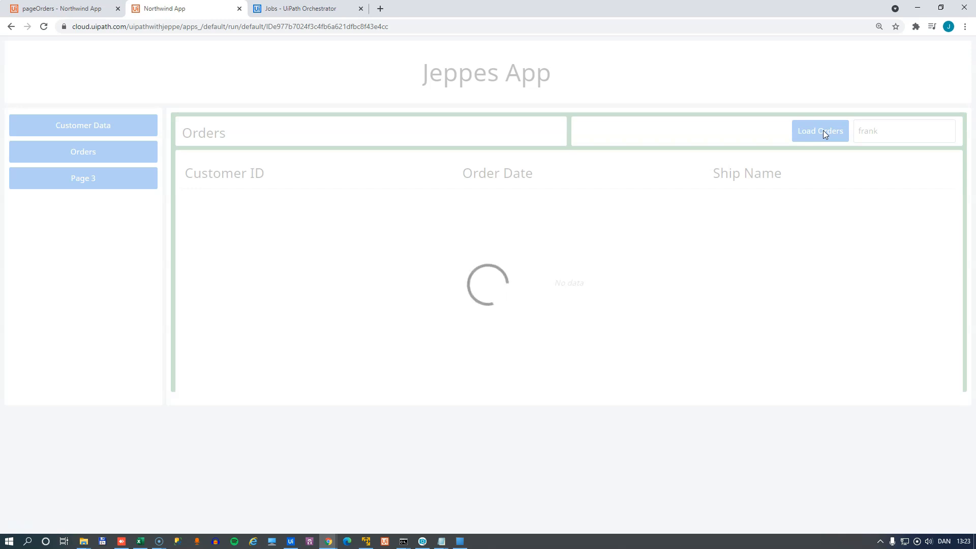
{"action": "scroll", "coordinate": [717, 219], "scroll_direction": "down", "scroll_amount": 4}
{"action": "scroll", "coordinate": [711, 239], "scroll_direction": "up", "scroll_amount": 4}
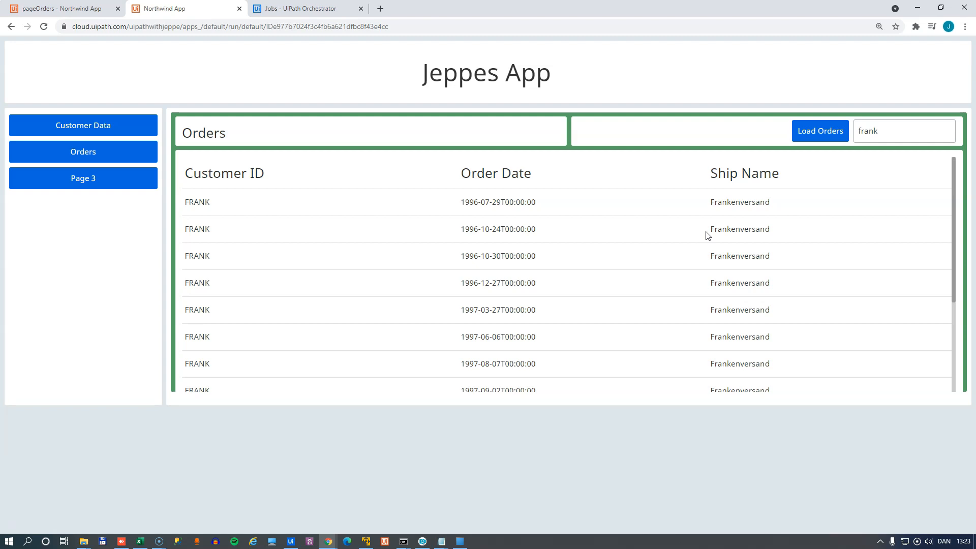